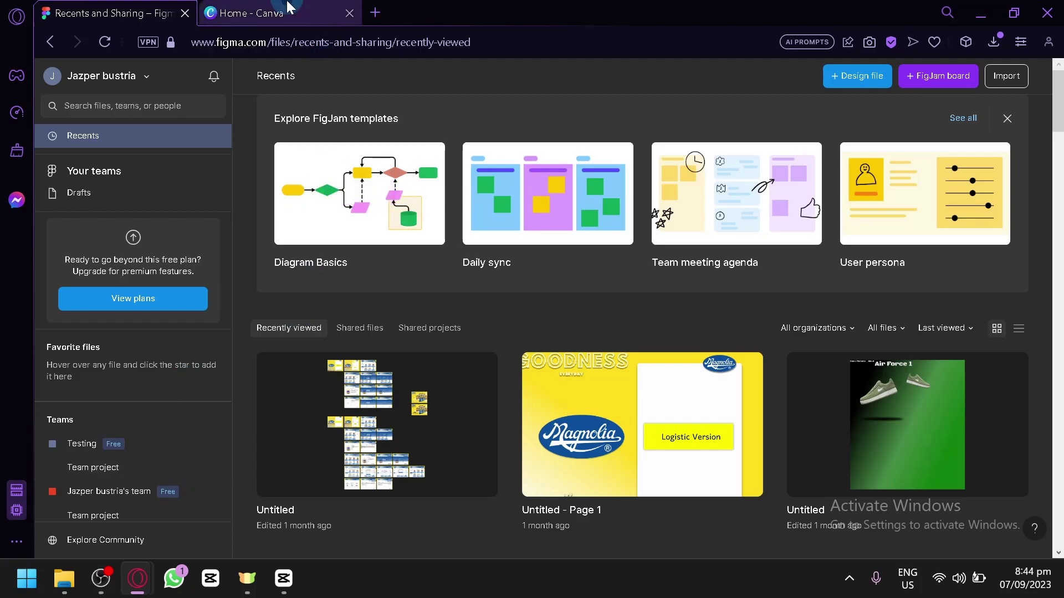
Switch back and forth between the Figma recent files and Canva home tabs, ending on Canva
{"action": "left_click", "coordinate": [242, 9]}
{"action": "left_click", "coordinate": [137, 9]}
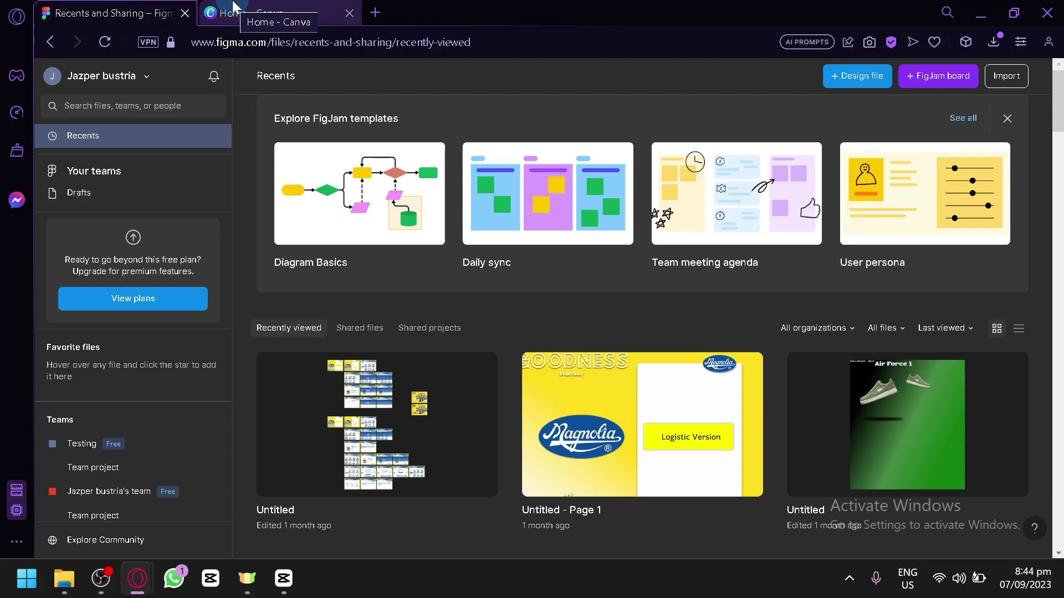
{"action": "left_click", "coordinate": [279, 10]}
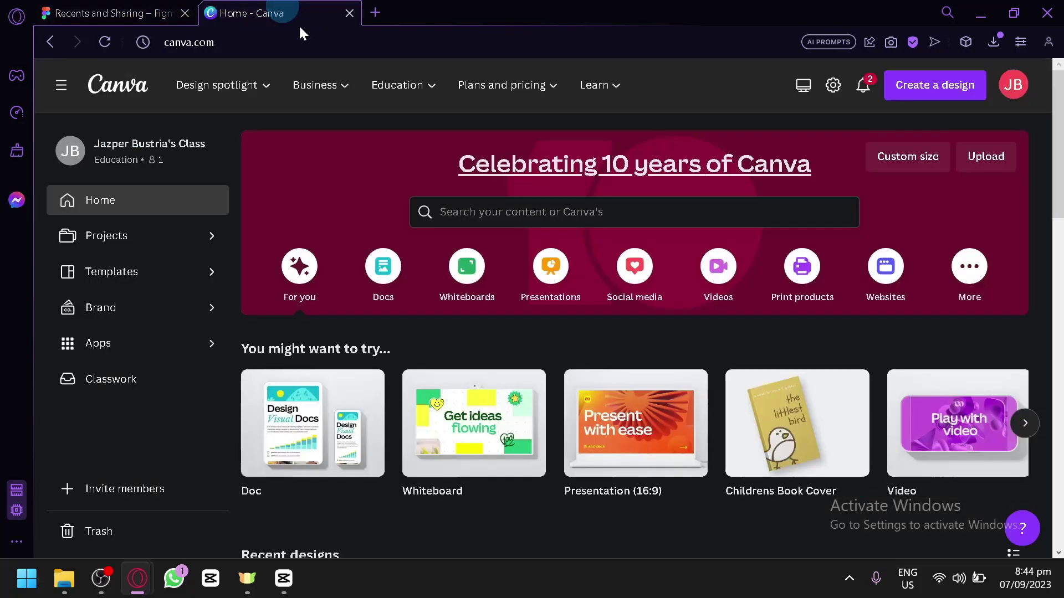
{"action": "left_click", "coordinate": [122, 7]}
{"action": "left_click", "coordinate": [369, 226]}
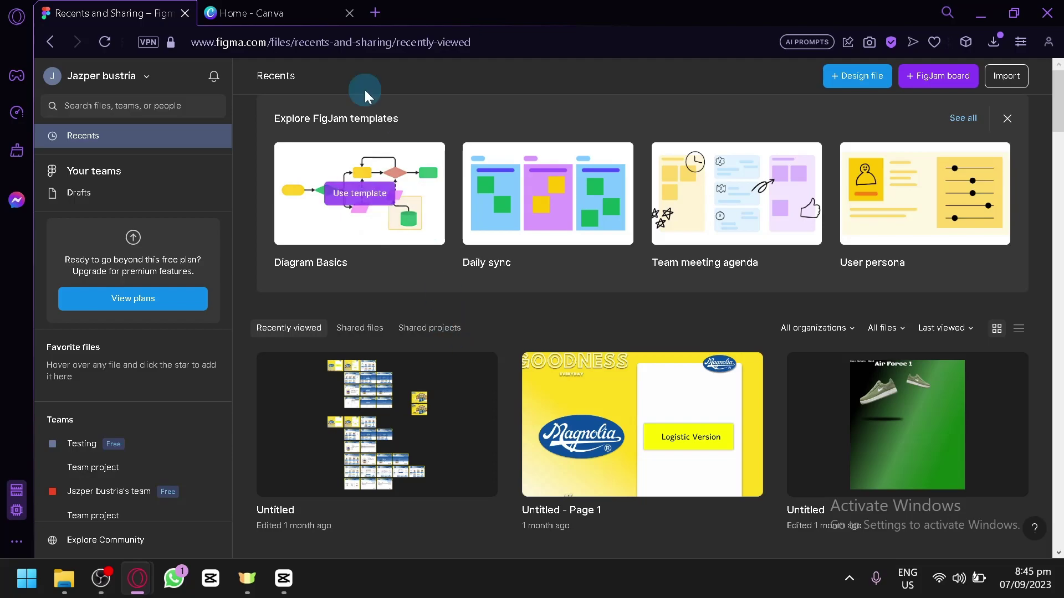
{"action": "left_click", "coordinate": [251, 12]}
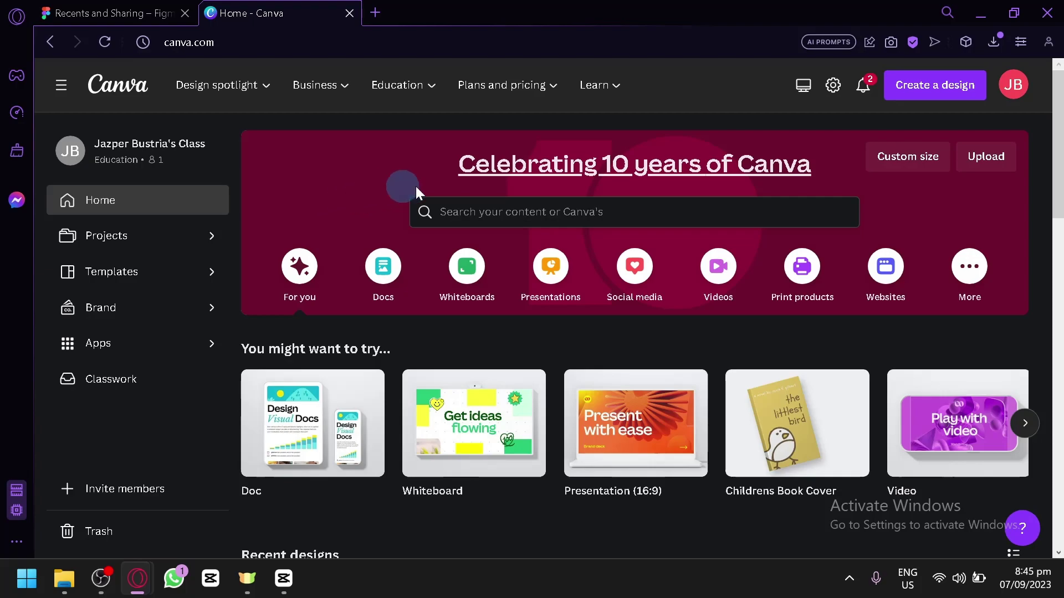
Search Canva templates for 'desktop' and browse the Desktop Prototype template collection
{"action": "left_click", "coordinate": [465, 217]}
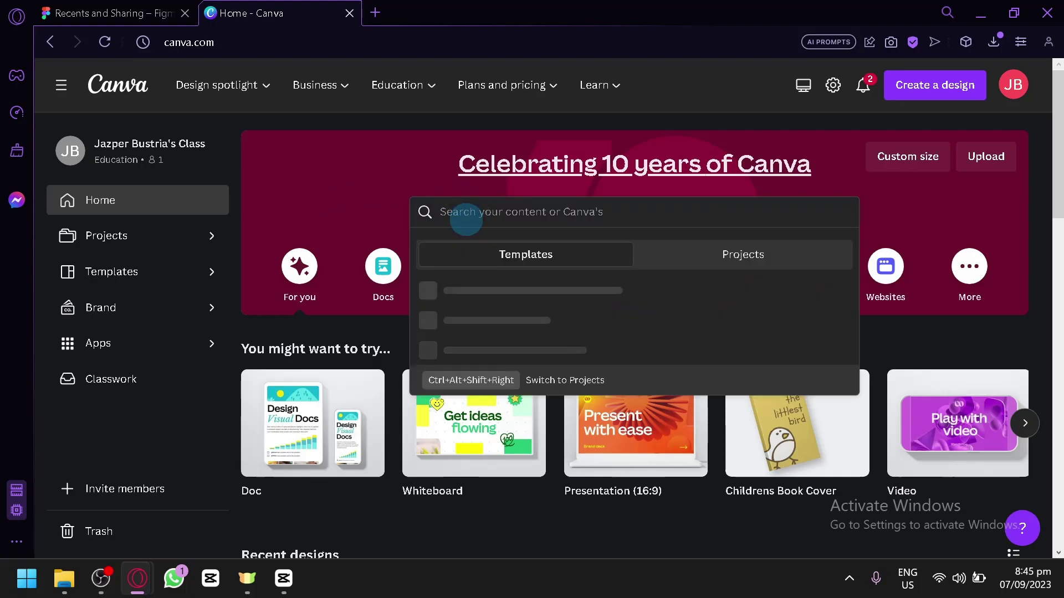
{"action": "type", "text": "desktop"}
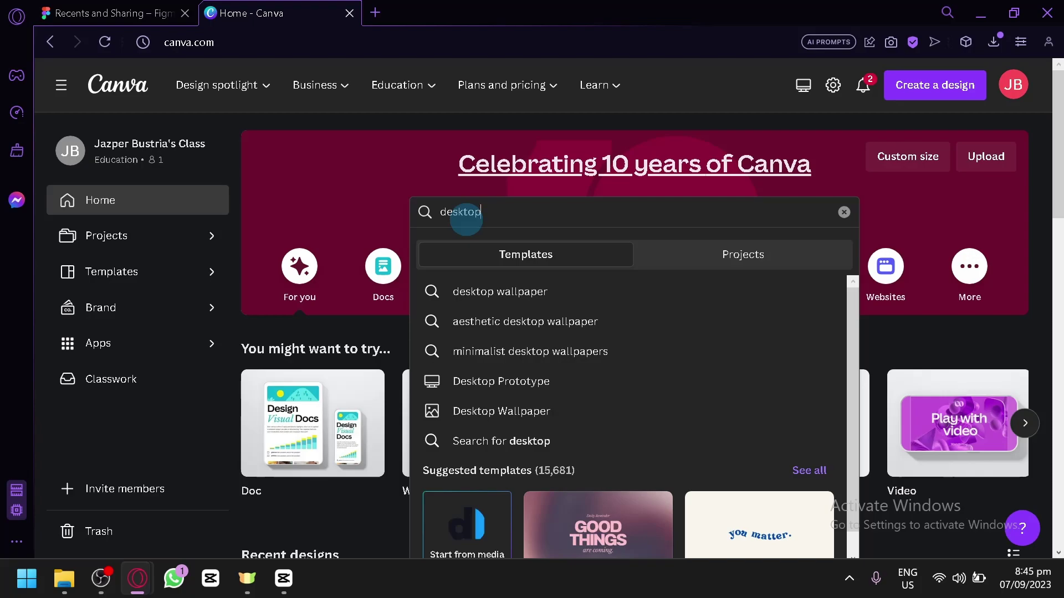
{"action": "left_click", "coordinate": [564, 388]}
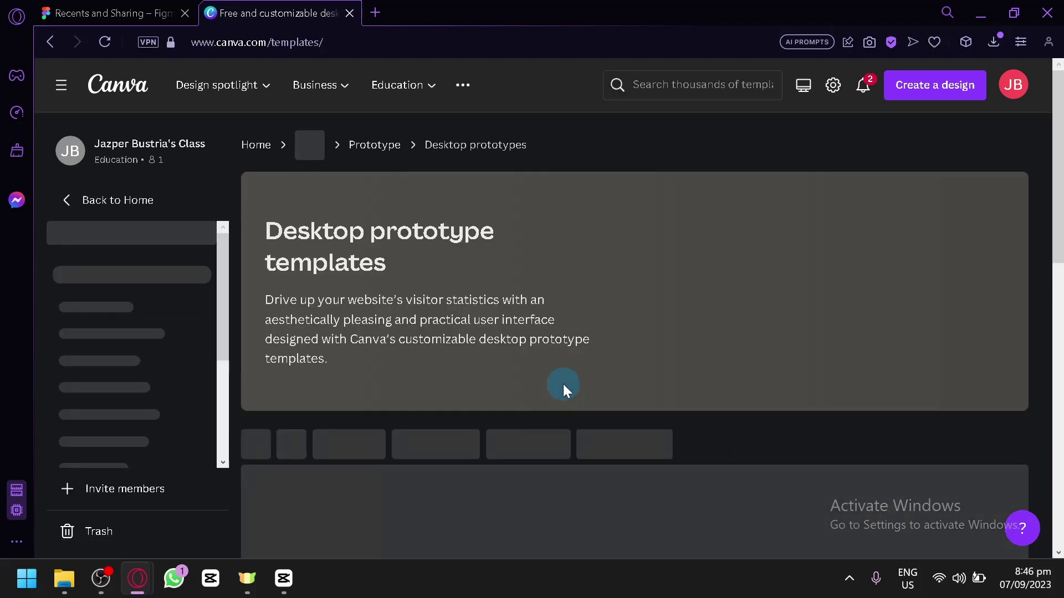
{"action": "scroll", "coordinate": [563, 384], "scroll_direction": "down", "scroll_amount": 5}
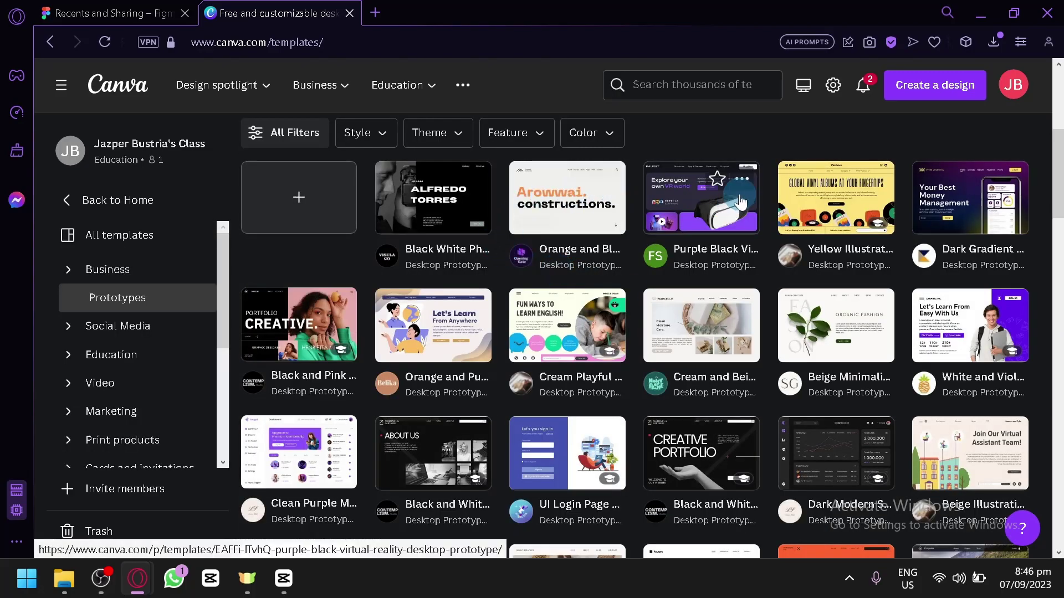
{"action": "scroll", "coordinate": [859, 413], "scroll_direction": "down", "scroll_amount": 4}
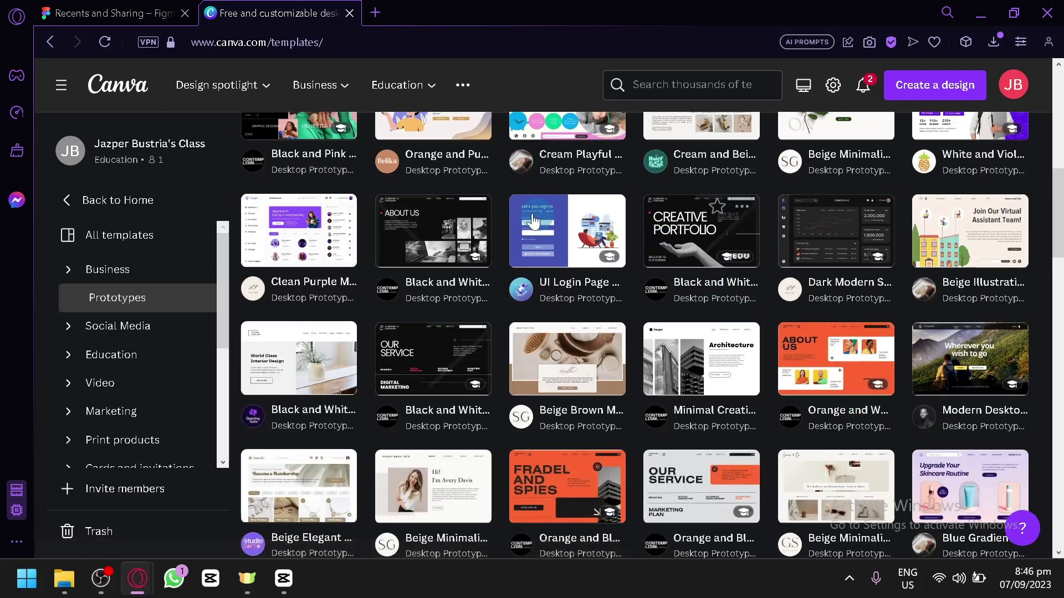
{"action": "scroll", "coordinate": [516, 143], "scroll_direction": "down", "scroll_amount": 4}
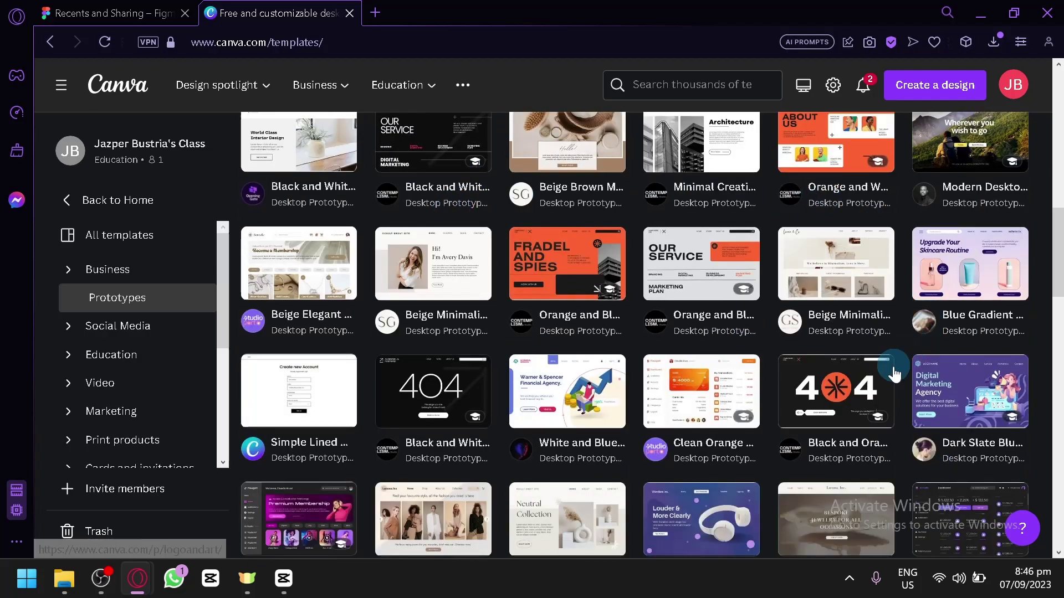
{"action": "scroll", "coordinate": [865, 288], "scroll_direction": "up", "scroll_amount": 5}
{"action": "scroll", "coordinate": [726, 313], "scroll_direction": "up", "scroll_amount": 2}
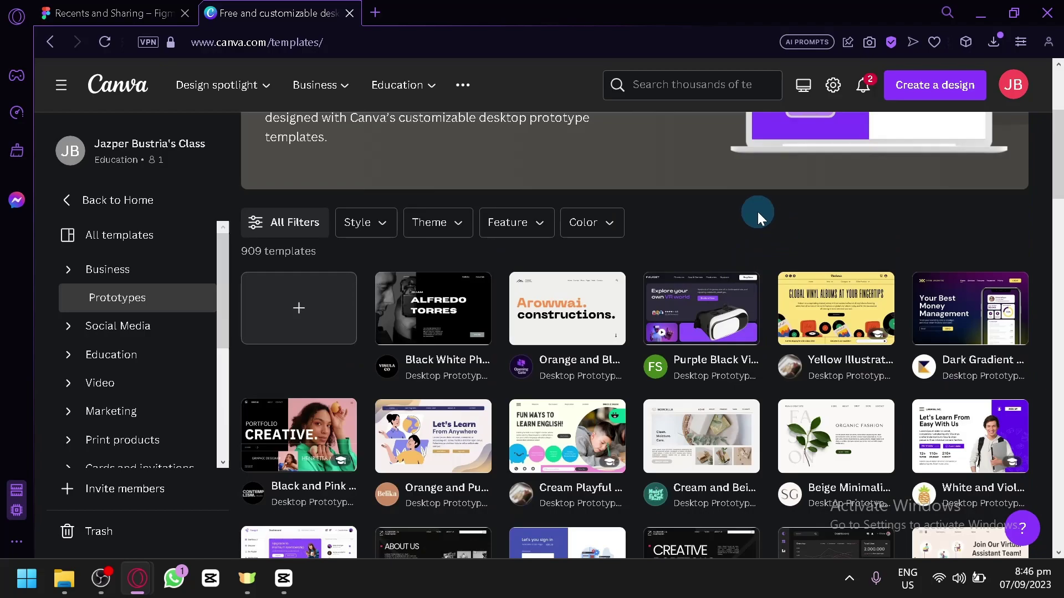
Preview the Dark Gradient Fintech Website template and customize it into an editable design
{"action": "left_click", "coordinate": [968, 314]}
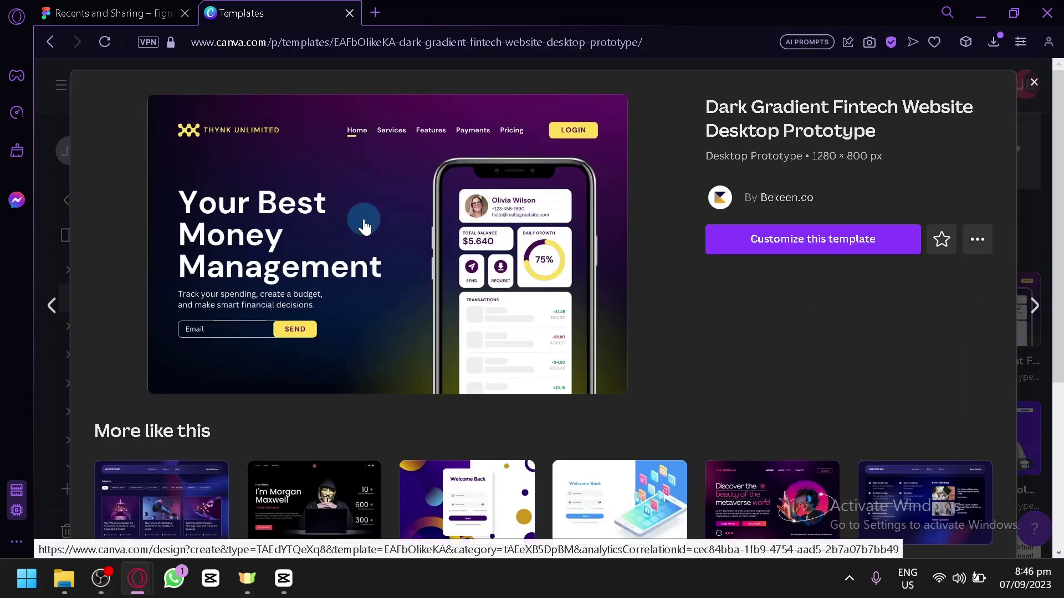
{"action": "left_click", "coordinate": [741, 241]}
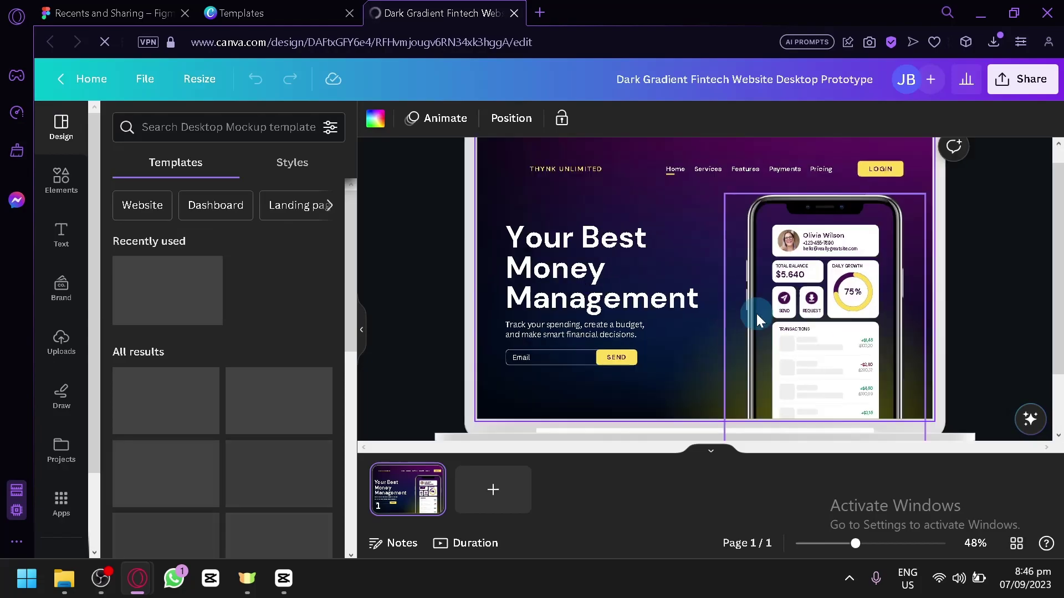
Hide the page thumbnails and templates panel so the whole fintech page fills the canvas
{"action": "scroll", "coordinate": [700, 287], "scroll_direction": "up", "scroll_amount": 1}
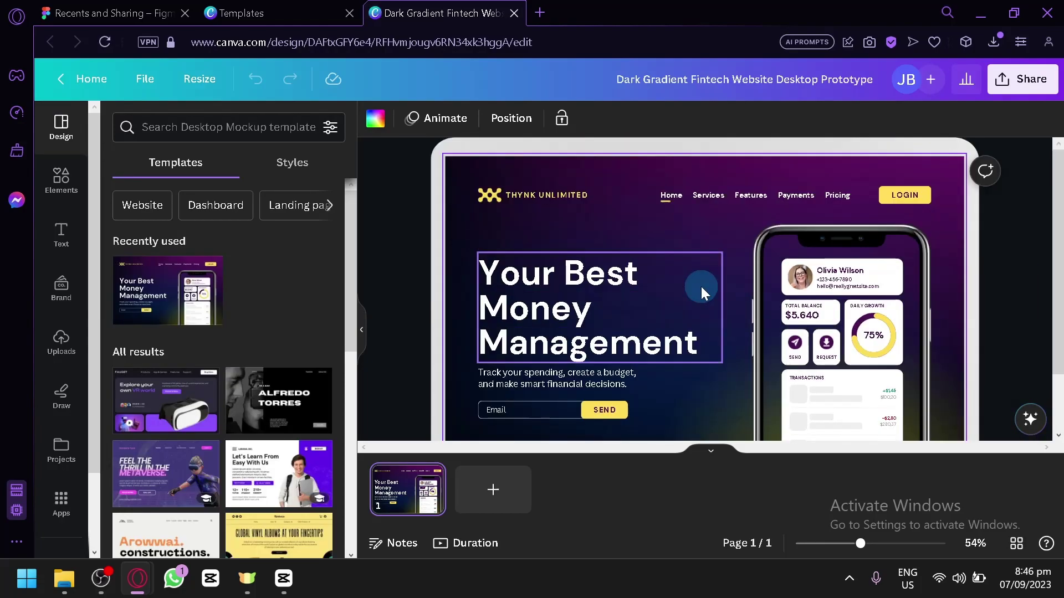
{"action": "left_click", "coordinate": [711, 450]}
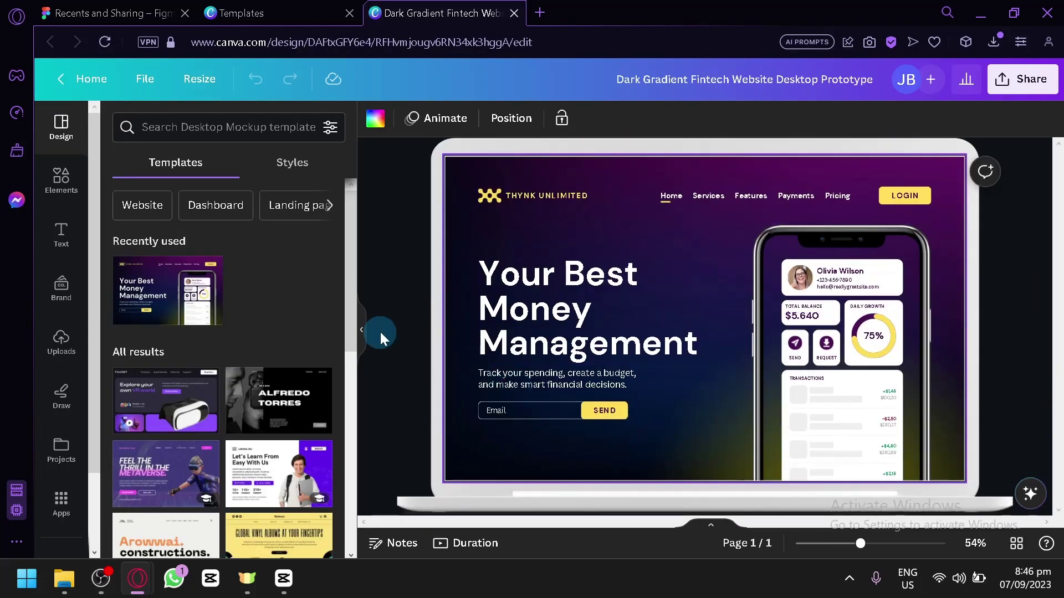
{"action": "left_click", "coordinate": [362, 331]}
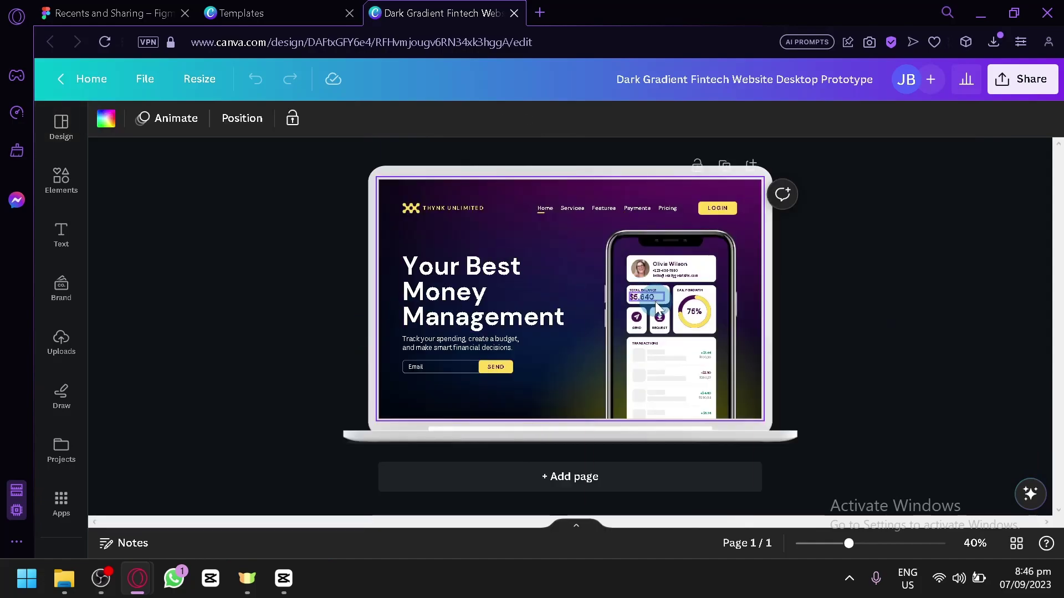
{"action": "scroll", "coordinate": [649, 301], "scroll_direction": "up", "scroll_amount": 3}
{"action": "scroll", "coordinate": [642, 311], "scroll_direction": "down", "scroll_amount": 1}
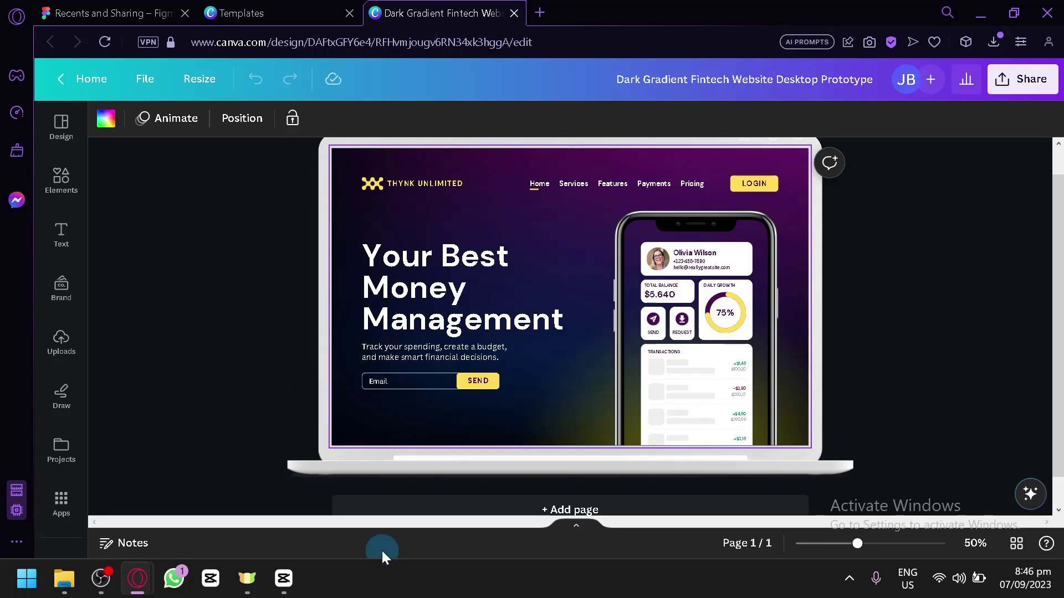
{"action": "scroll", "coordinate": [800, 291], "scroll_direction": "down", "scroll_amount": 1}
{"action": "scroll", "coordinate": [800, 290], "scroll_direction": "up", "scroll_amount": 3}
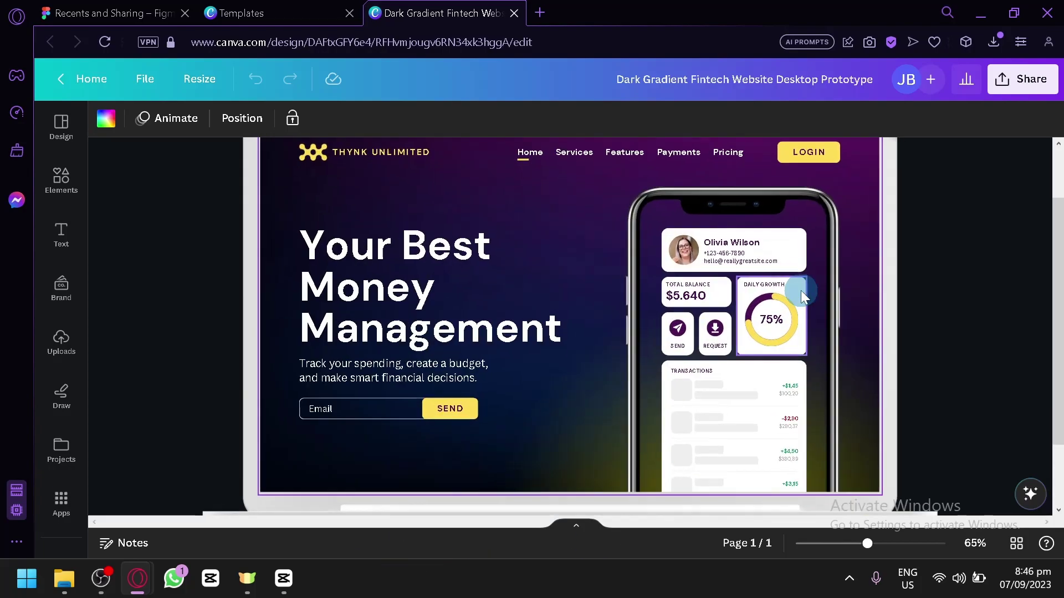
{"action": "scroll", "coordinate": [460, 221], "scroll_direction": "up", "scroll_amount": 1}
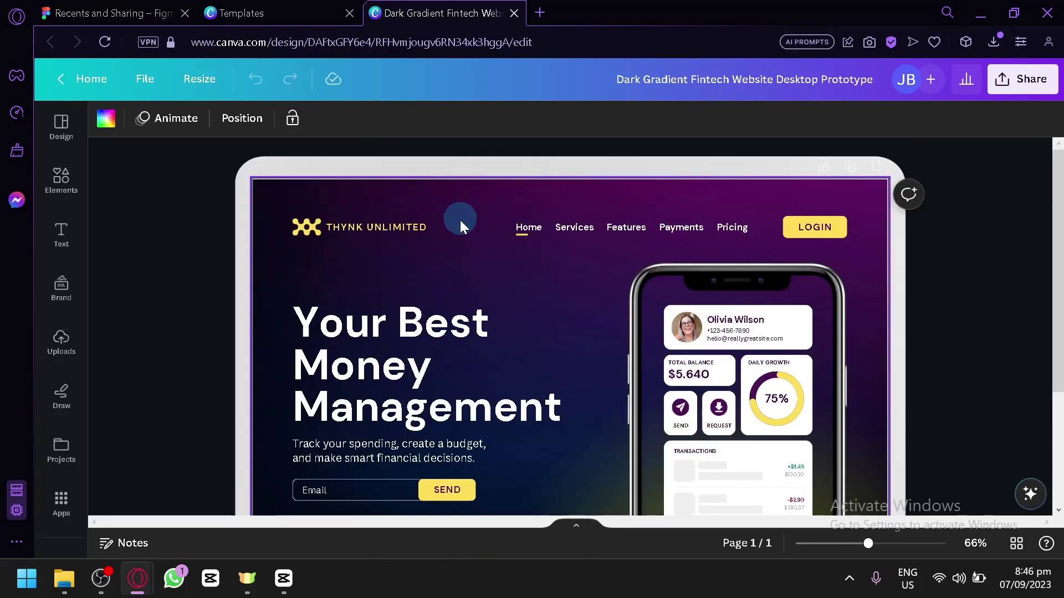
{"action": "scroll", "coordinate": [464, 209], "scroll_direction": "down", "scroll_amount": 2}
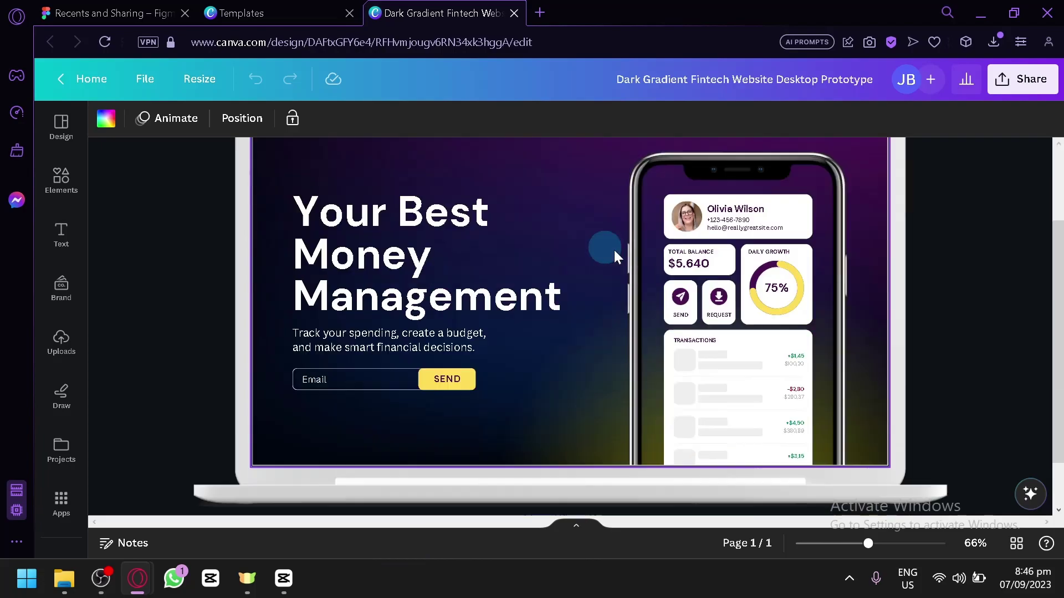
{"action": "scroll", "coordinate": [587, 277], "scroll_direction": "up", "scroll_amount": 2}
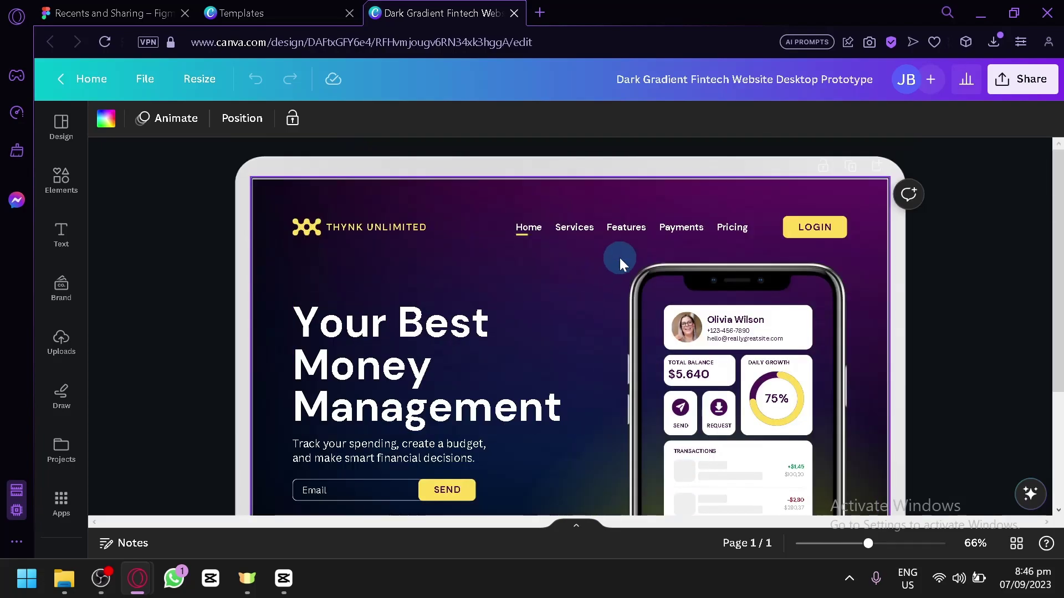
Try moving the phone's profile card, undo it with Ctrl+Z, and bring up Elements
{"action": "left_click", "coordinate": [546, 283]}
{"action": "left_click", "coordinate": [720, 280]}
{"action": "left_click", "coordinate": [576, 294]}
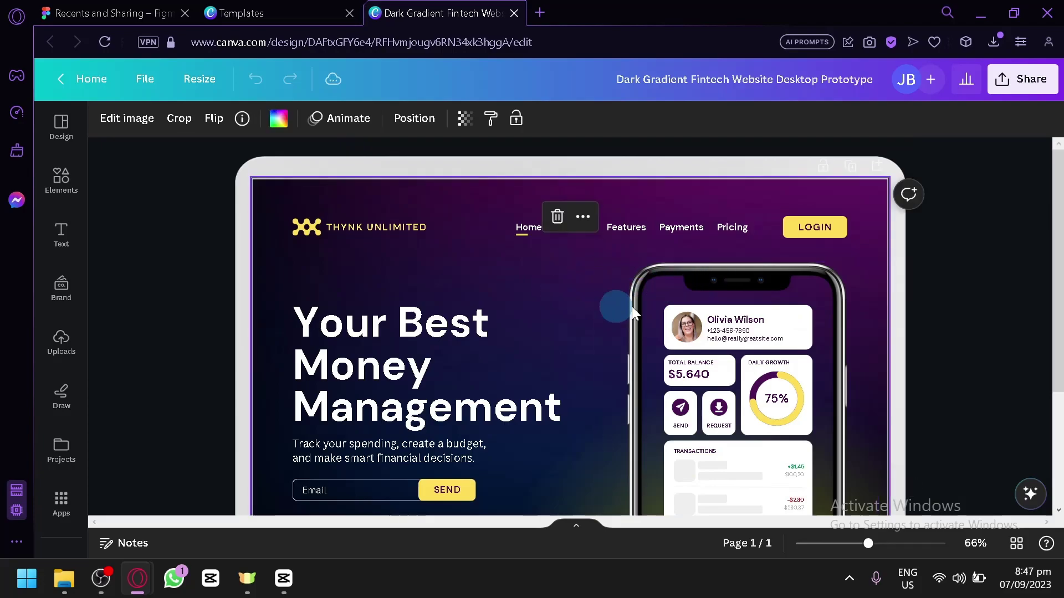
{"action": "left_click", "coordinate": [673, 323]}
{"action": "left_click_drag", "start_coordinate": [675, 324], "coordinate": [625, 219]}
{"action": "left_click", "coordinate": [756, 326]}
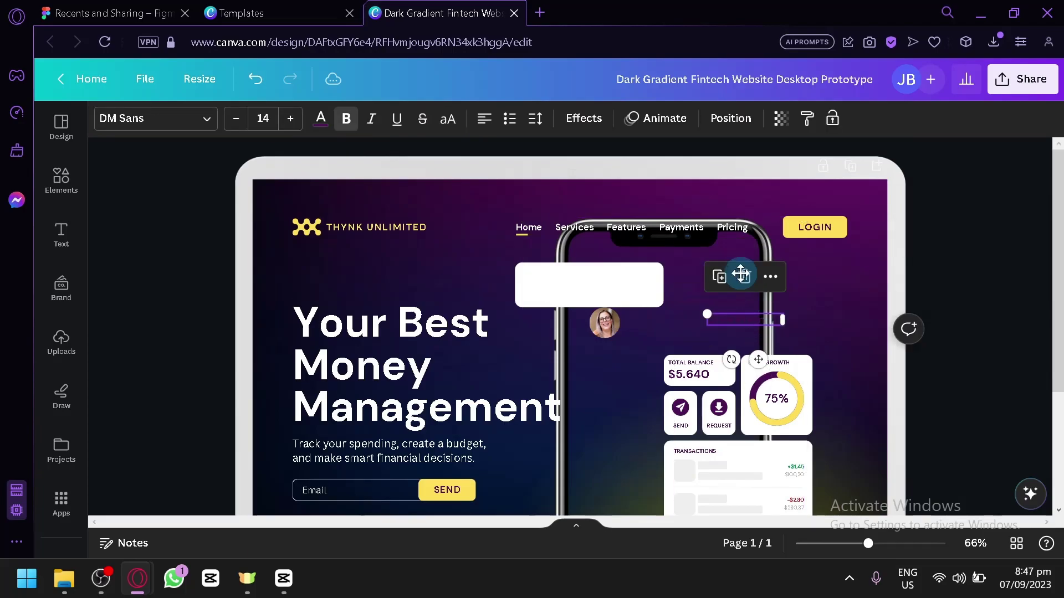
{"action": "left_click", "coordinate": [799, 229]}
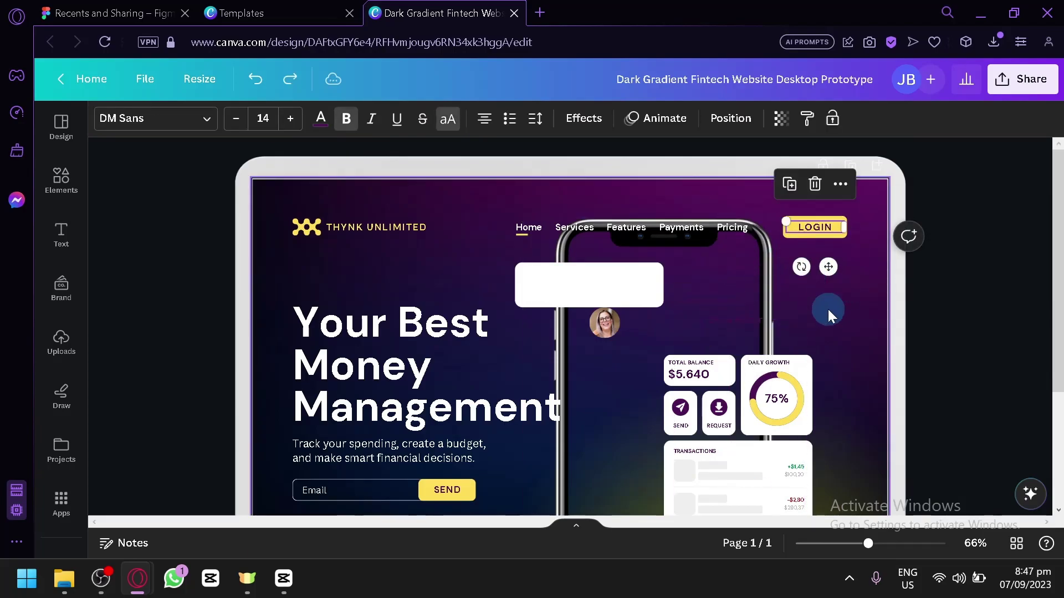
{"action": "key", "text": "ctrl+z"}
{"action": "key", "text": "ctrl+z"}
{"action": "key", "text": "ctrl+z"}
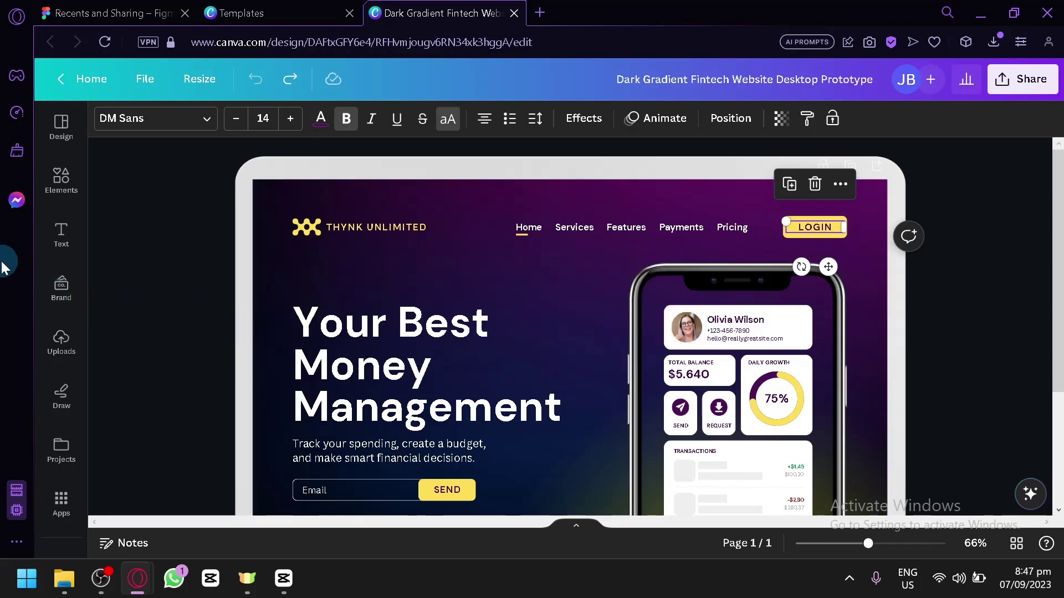
{"action": "left_click", "coordinate": [50, 202]}
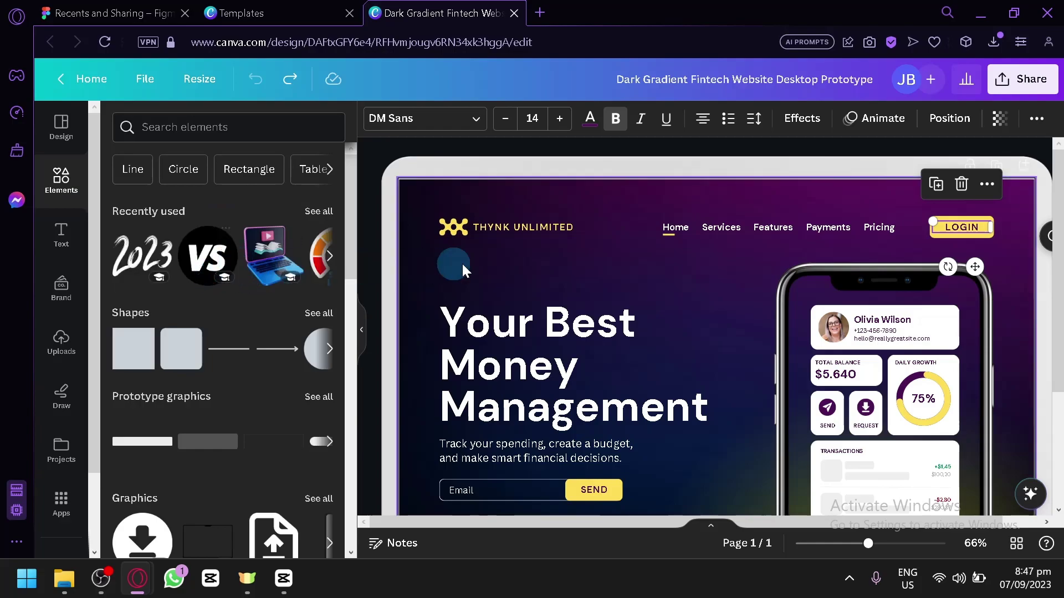
Search elements for 'graph', view all Charts results, then collapse the Elements panel
{"action": "scroll", "coordinate": [554, 300], "scroll_direction": "down", "scroll_amount": 2}
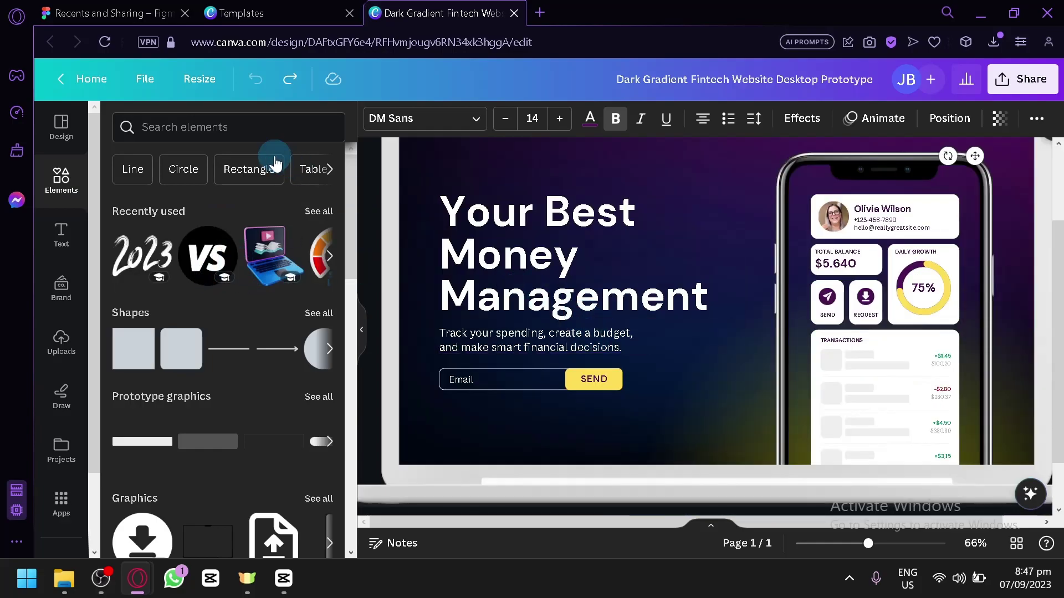
{"action": "left_click", "coordinate": [283, 127]}
{"action": "type", "text": "graph"}
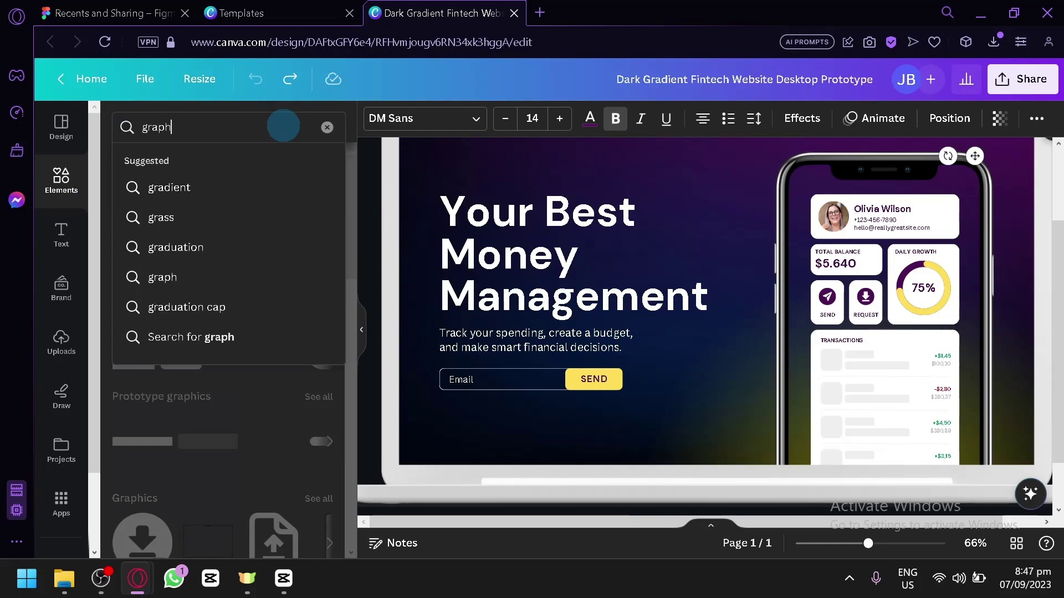
{"action": "key", "text": "Return"}
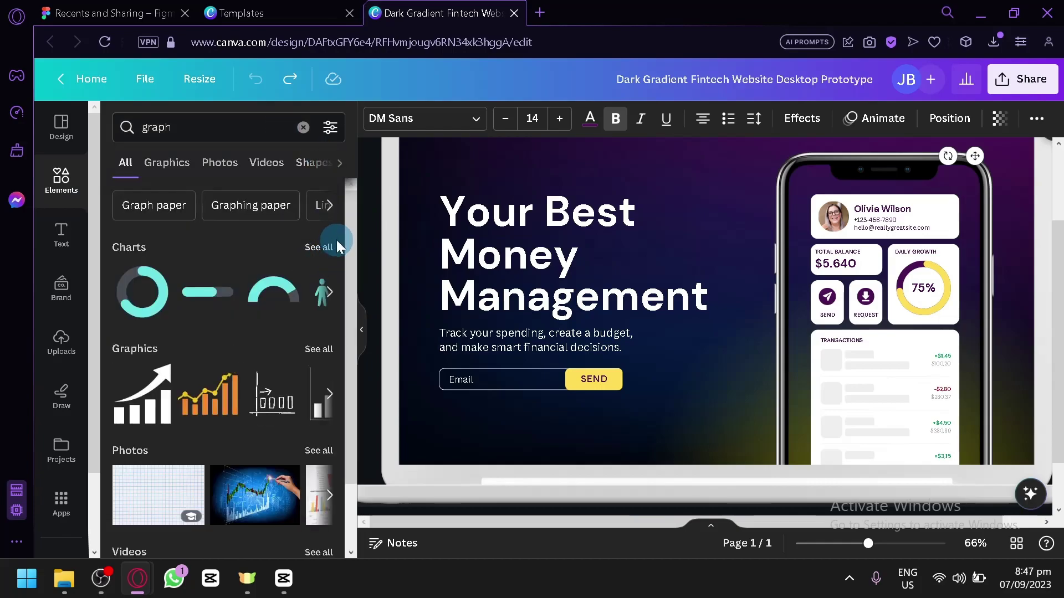
{"action": "left_click", "coordinate": [329, 247]}
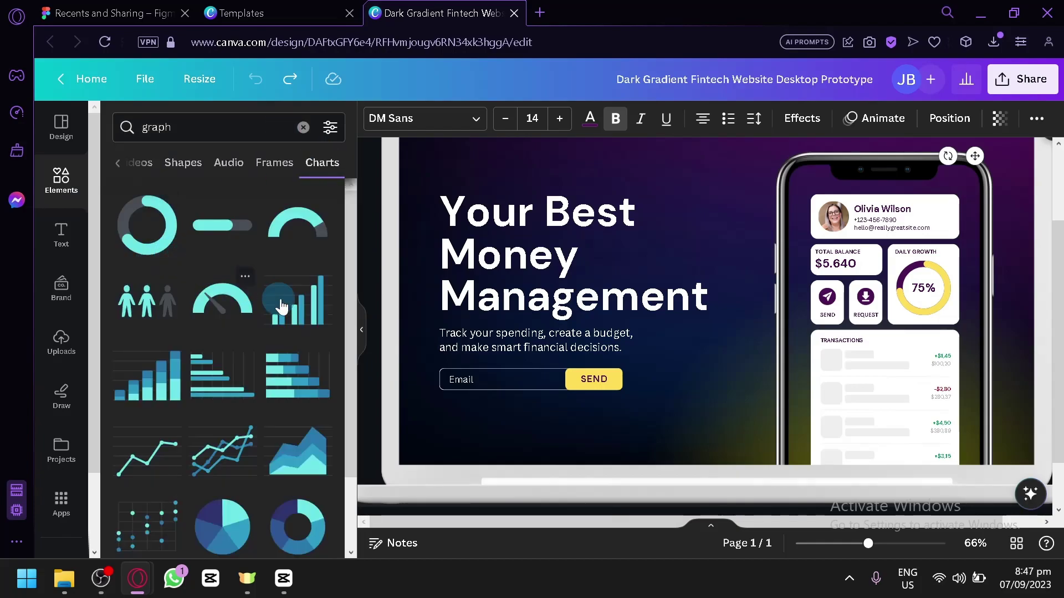
{"action": "left_click", "coordinate": [360, 335]}
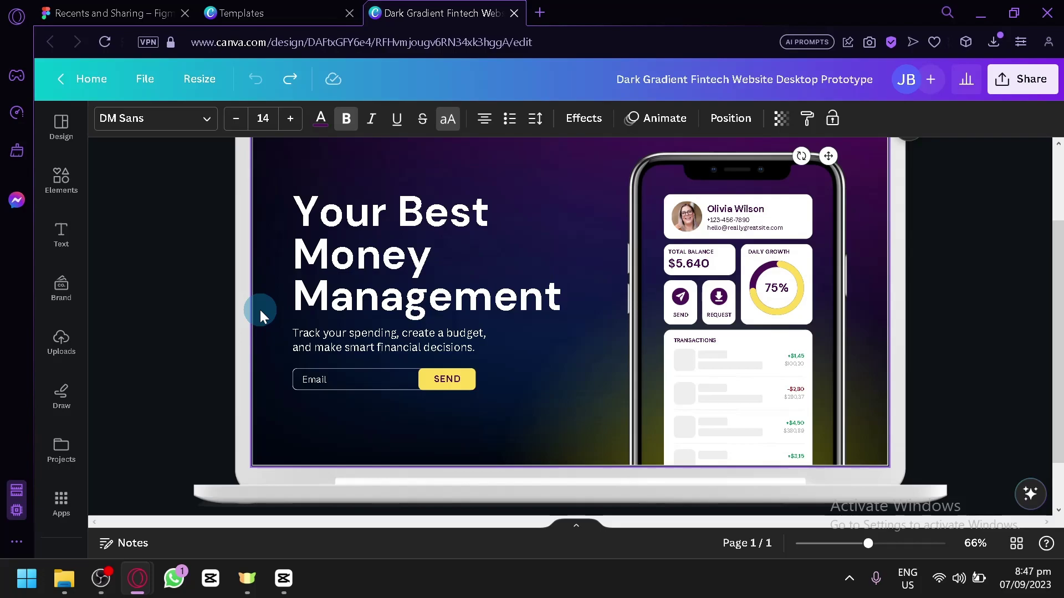
Open Flaticon in a new tab, browse its 164 calendar interface icons, then return to Figma
{"action": "left_click", "coordinate": [115, 8]}
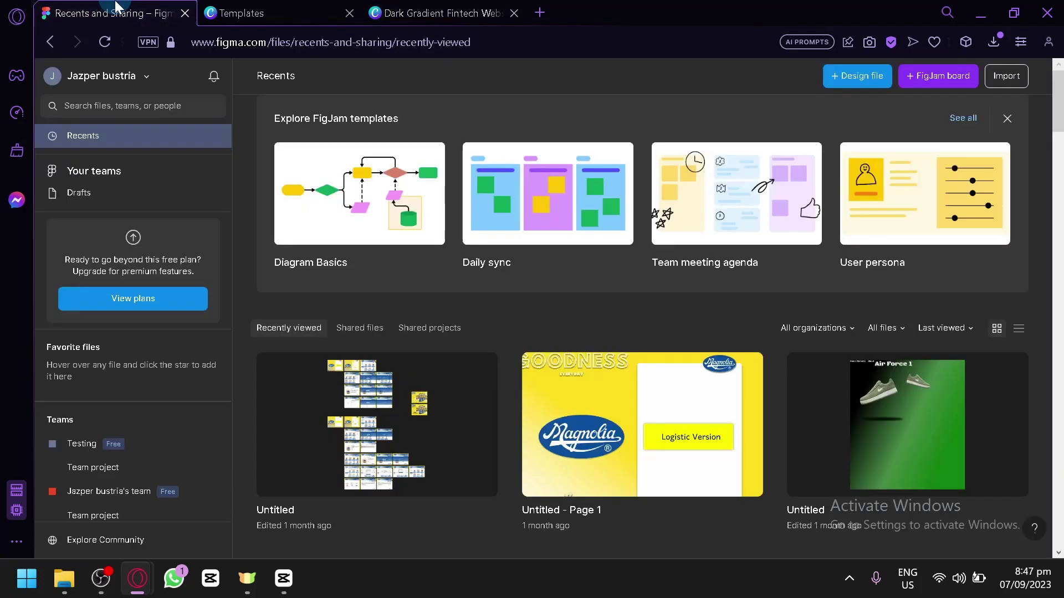
{"action": "left_click", "coordinate": [432, 10]}
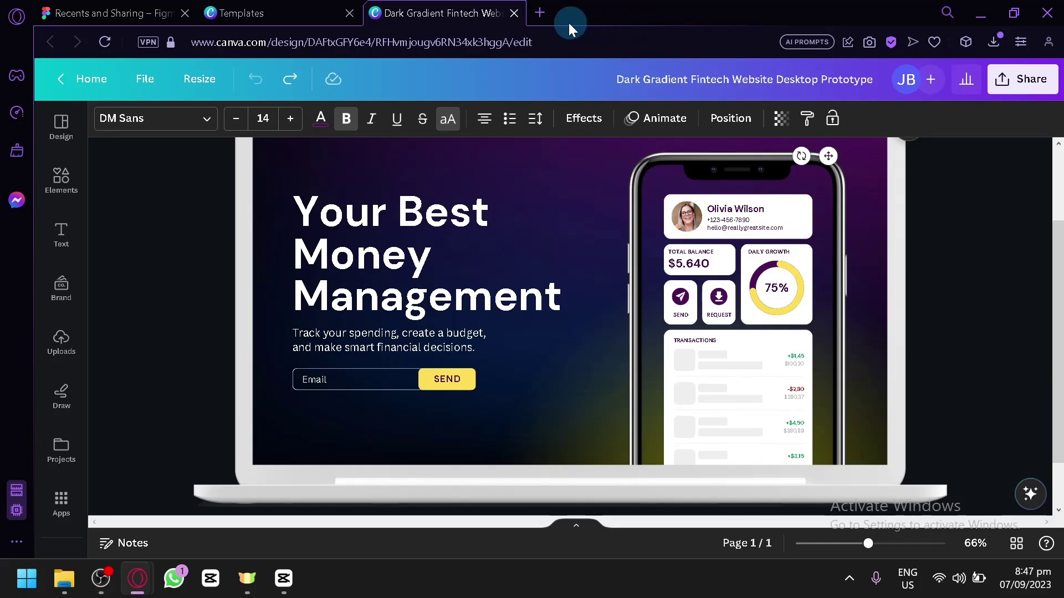
{"action": "left_click", "coordinate": [543, 14]}
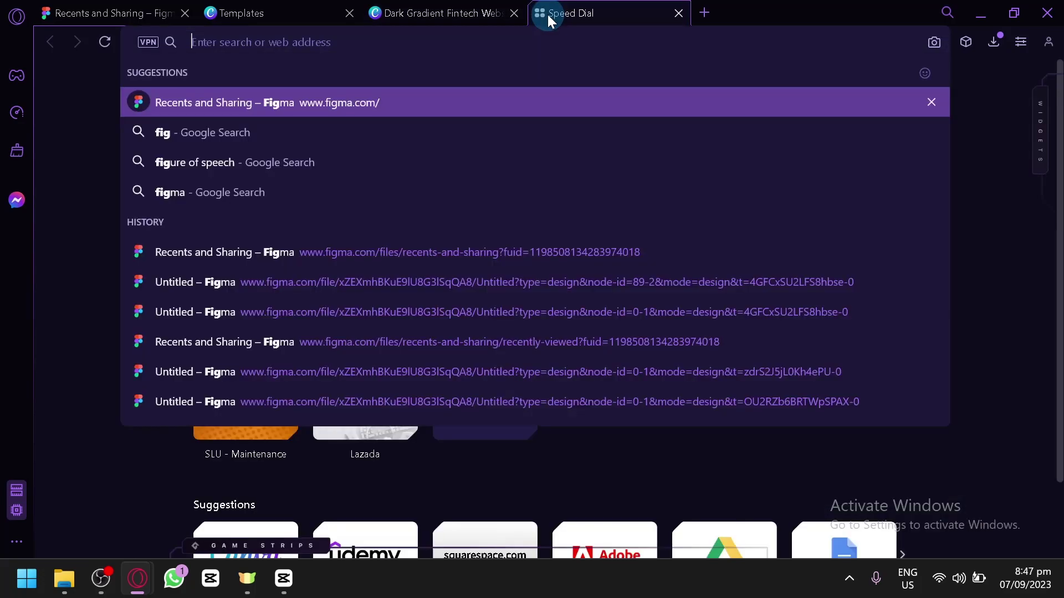
{"action": "type", "text": "flaticon"}
{"action": "key", "text": "Return"}
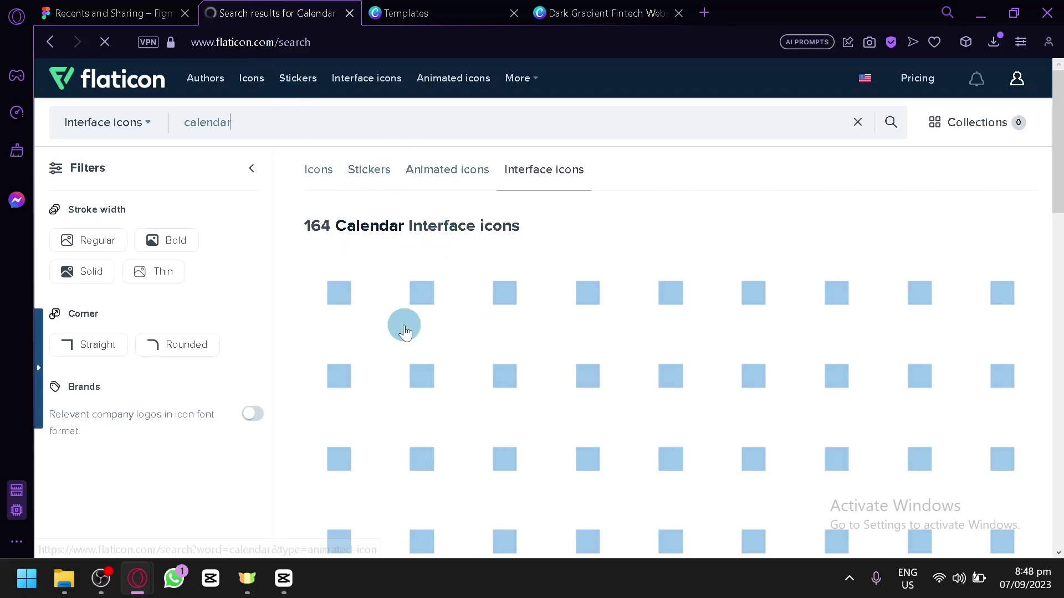
{"action": "scroll", "coordinate": [425, 308], "scroll_direction": "down", "scroll_amount": 2}
{"action": "scroll", "coordinate": [622, 252], "scroll_direction": "up", "scroll_amount": 2}
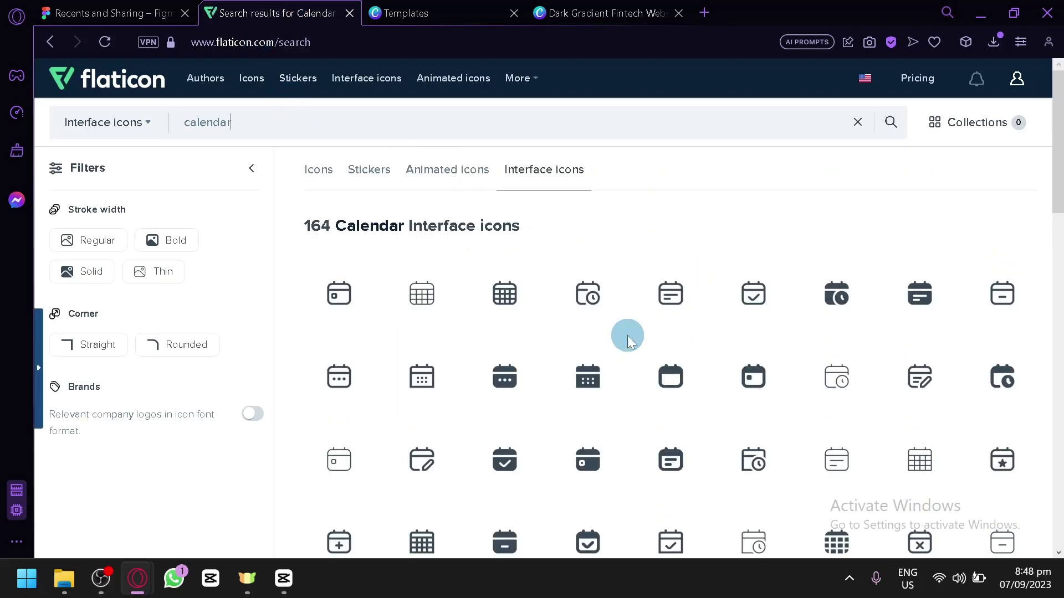
{"action": "scroll", "coordinate": [649, 308], "scroll_direction": "down", "scroll_amount": 2}
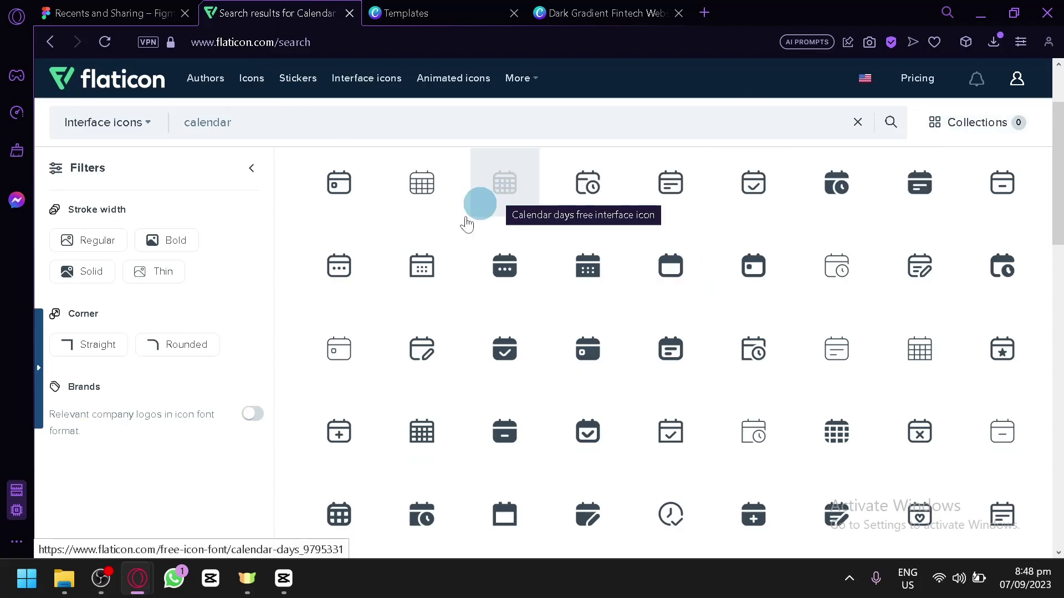
{"action": "left_click", "coordinate": [165, 15]}
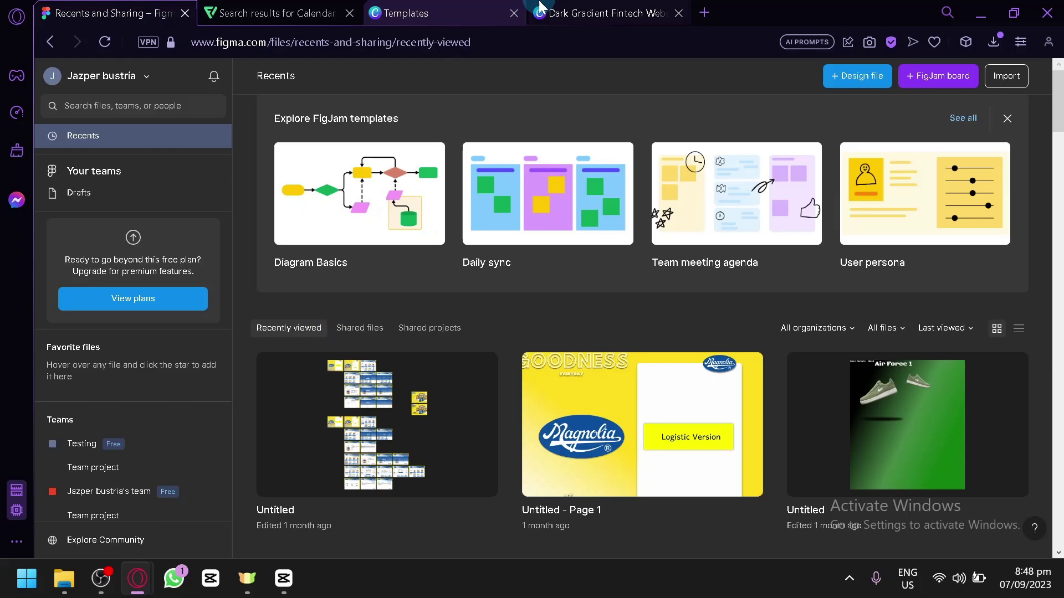
Back in the fintech design, open the Text panel and scroll through its font combinations
{"action": "left_click", "coordinate": [555, 14]}
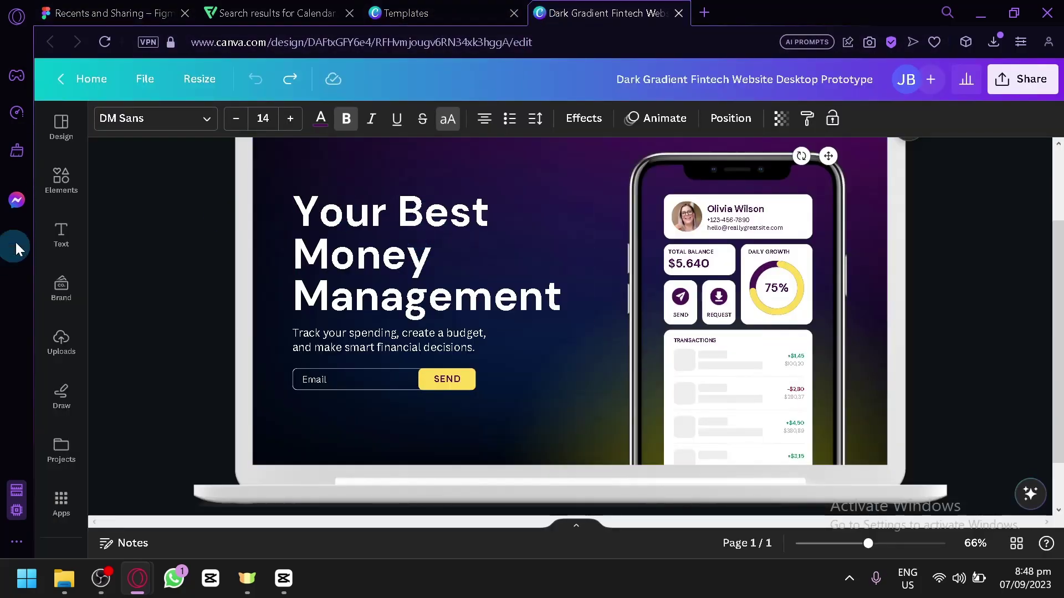
{"action": "left_click", "coordinate": [74, 244]}
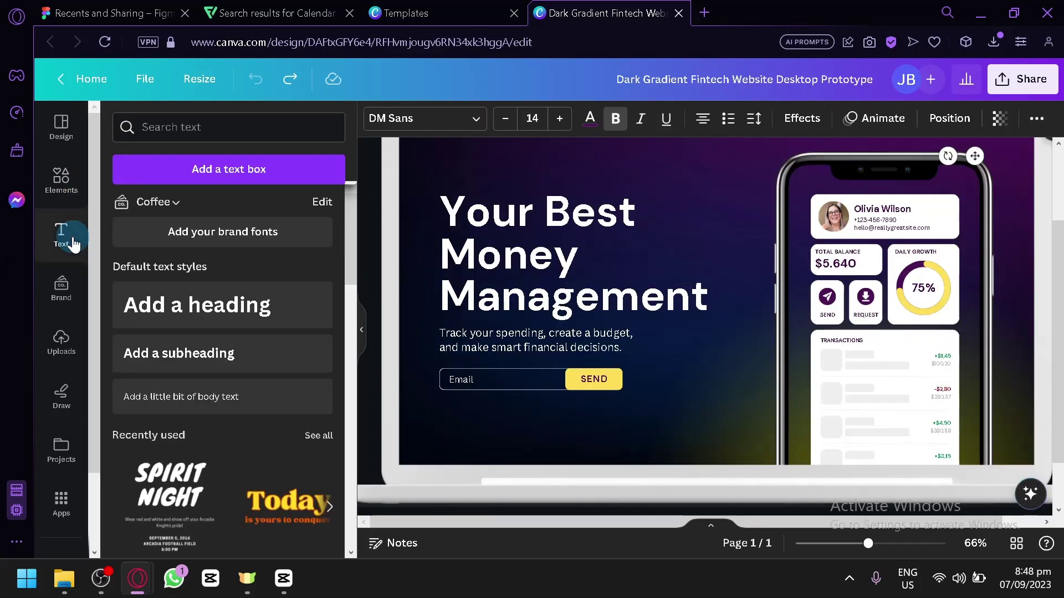
{"action": "scroll", "coordinate": [236, 232], "scroll_direction": "down", "scroll_amount": 4}
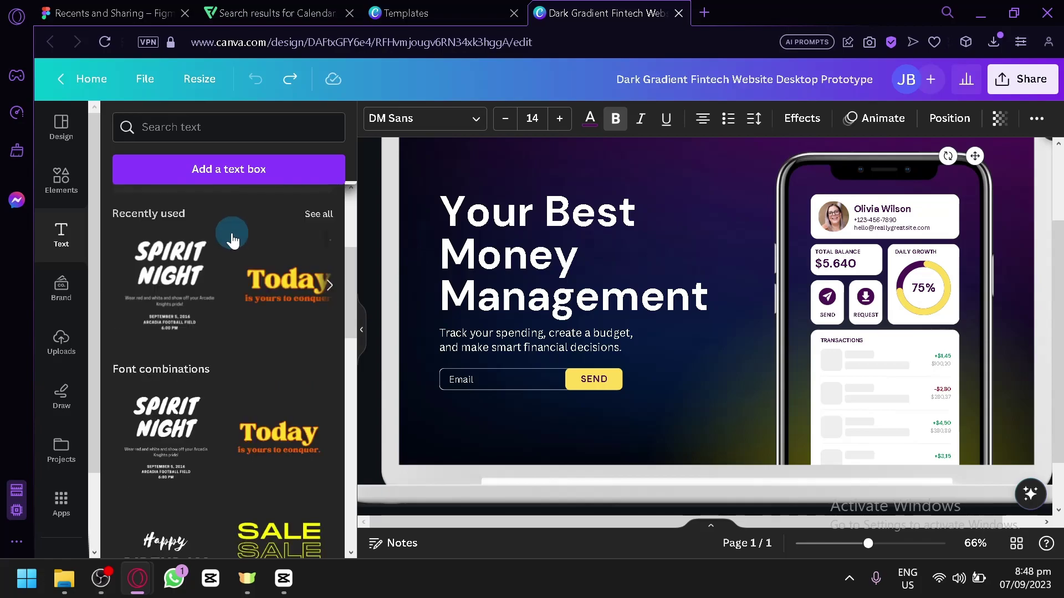
{"action": "scroll", "coordinate": [232, 239], "scroll_direction": "down", "scroll_amount": 10}
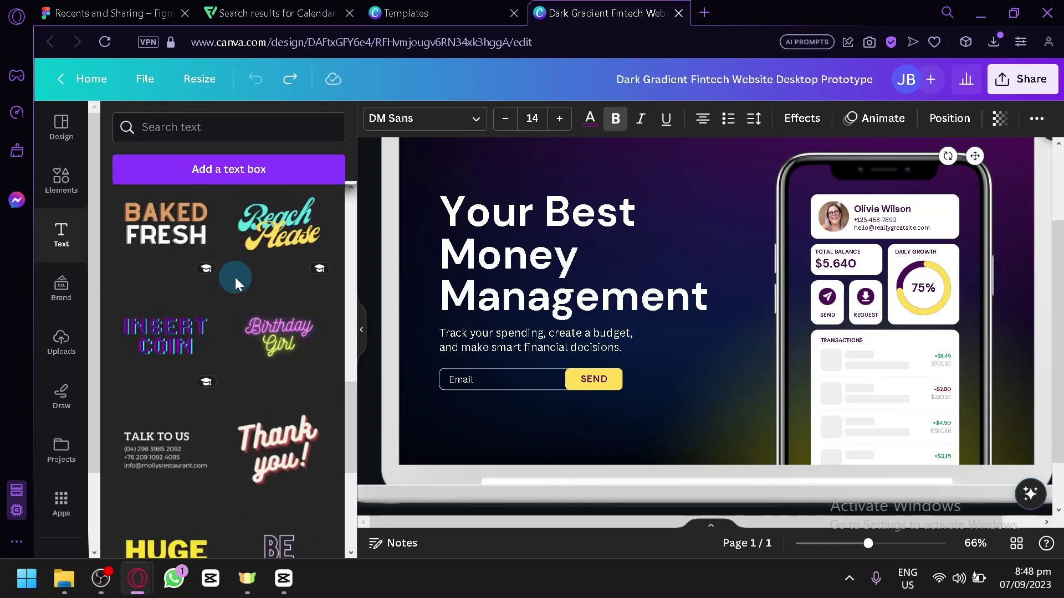
{"action": "scroll", "coordinate": [224, 360], "scroll_direction": "down", "scroll_amount": 4}
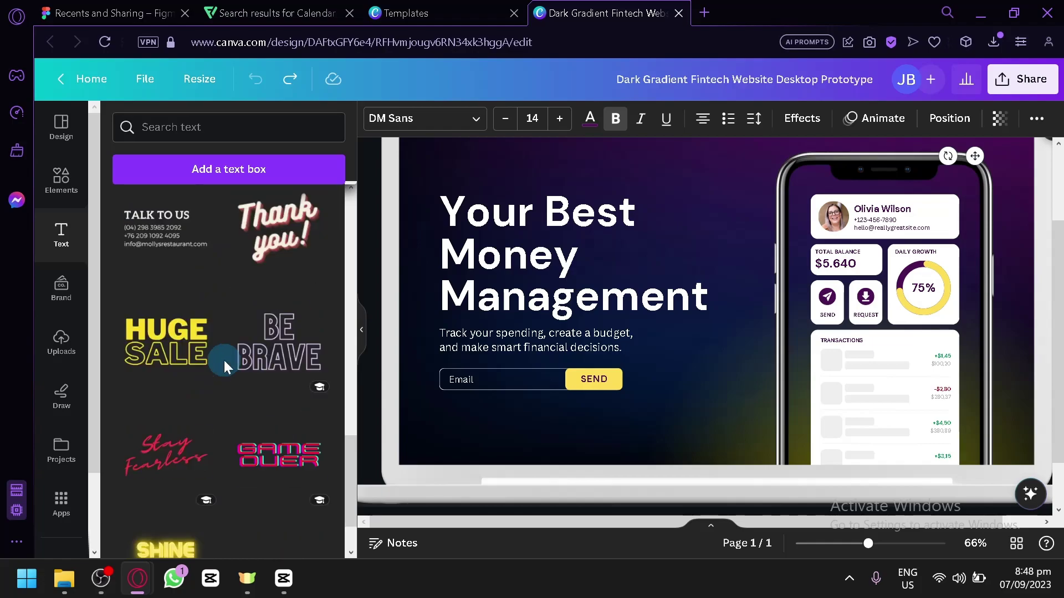
{"action": "scroll", "coordinate": [237, 344], "scroll_direction": "down", "scroll_amount": 5}
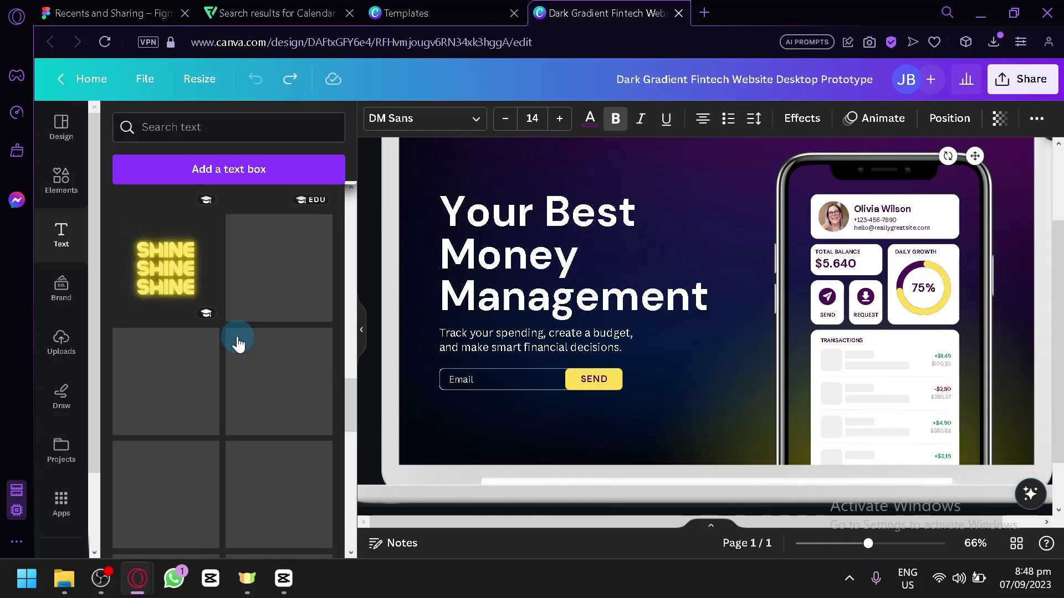
{"action": "scroll", "coordinate": [251, 327], "scroll_direction": "down", "scroll_amount": 8}
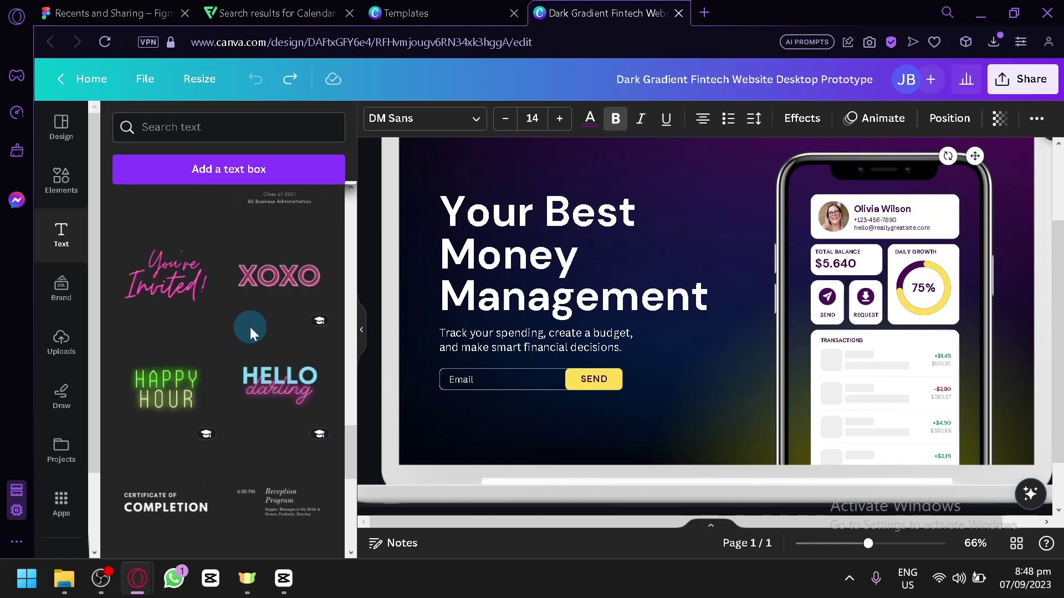
{"action": "scroll", "coordinate": [251, 327], "scroll_direction": "down", "scroll_amount": 4}
{"action": "scroll", "coordinate": [249, 328], "scroll_direction": "down", "scroll_amount": 4}
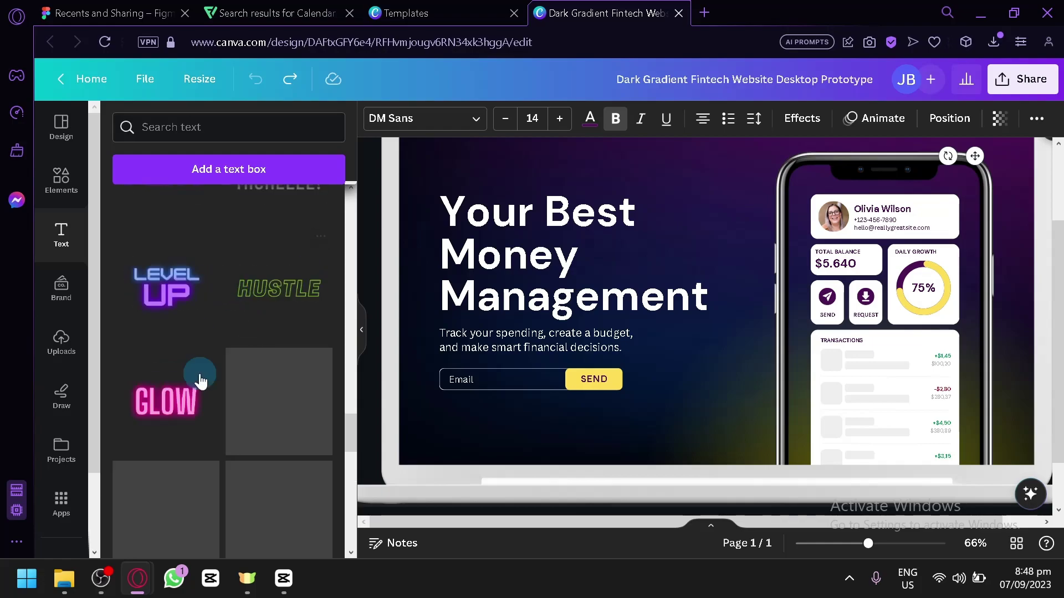
{"action": "scroll", "coordinate": [243, 305], "scroll_direction": "down", "scroll_amount": 4}
{"action": "scroll", "coordinate": [242, 305], "scroll_direction": "down", "scroll_amount": 2}
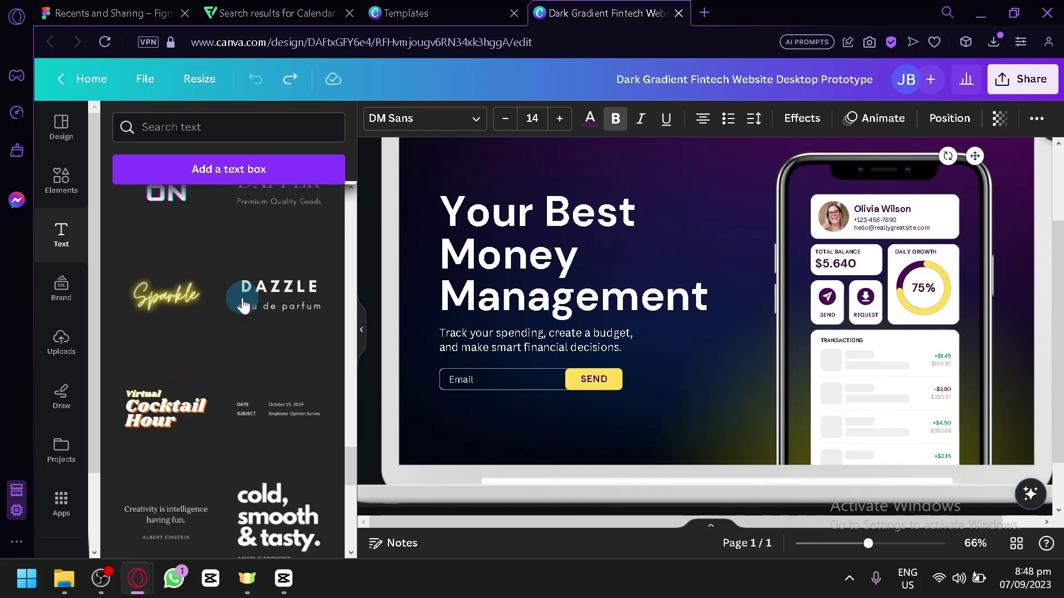
{"action": "scroll", "coordinate": [725, 319], "scroll_direction": "up", "scroll_amount": 2}
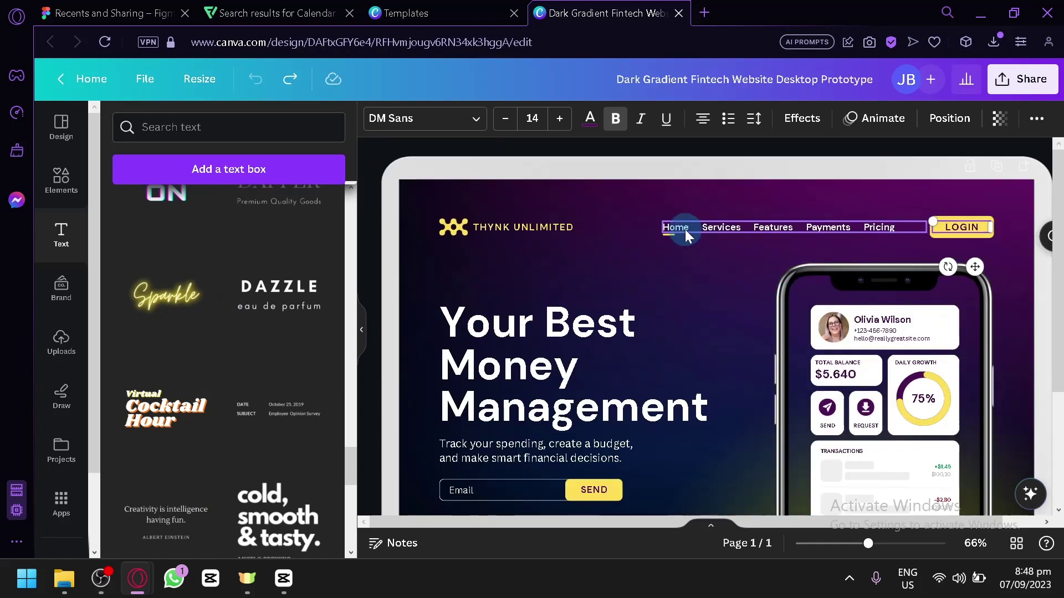
Select the purple background and browse Edit image effects like Auto Enhance, Shadows and Pixelate
{"action": "left_click", "coordinate": [363, 331]}
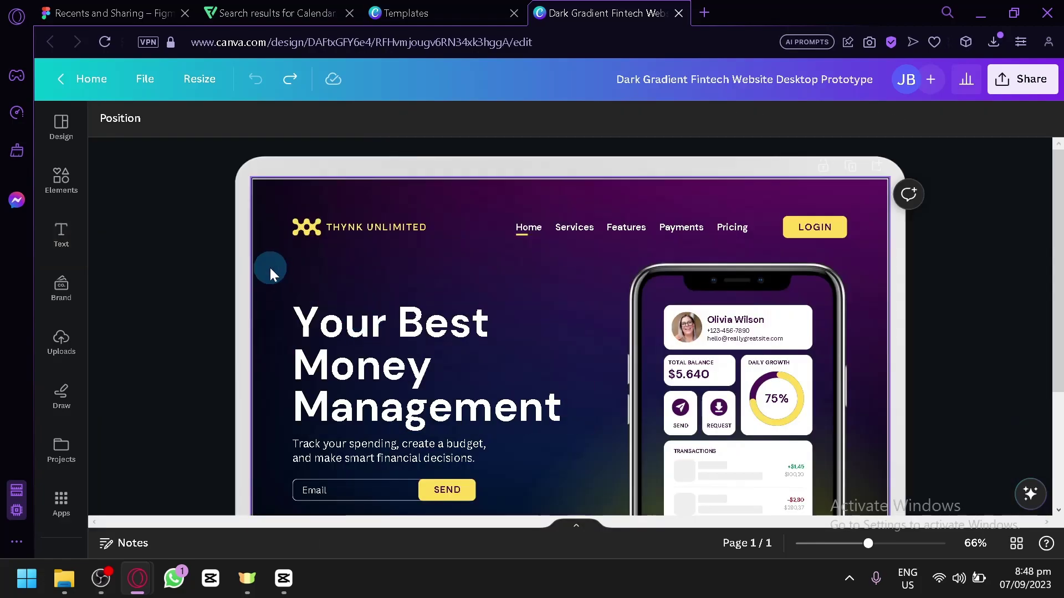
{"action": "left_click", "coordinate": [271, 267]}
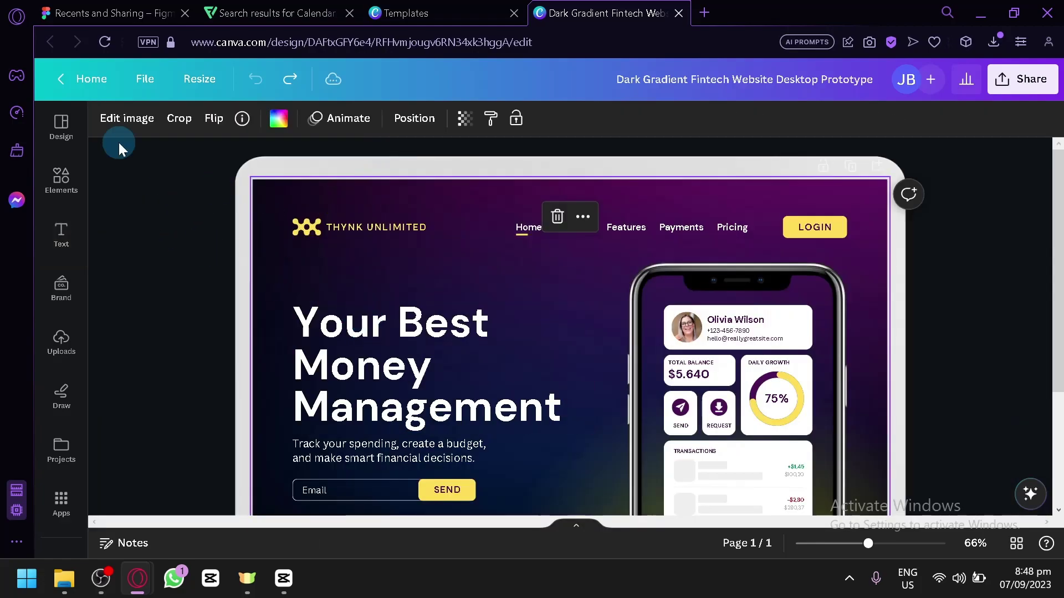
{"action": "left_click", "coordinate": [128, 123]}
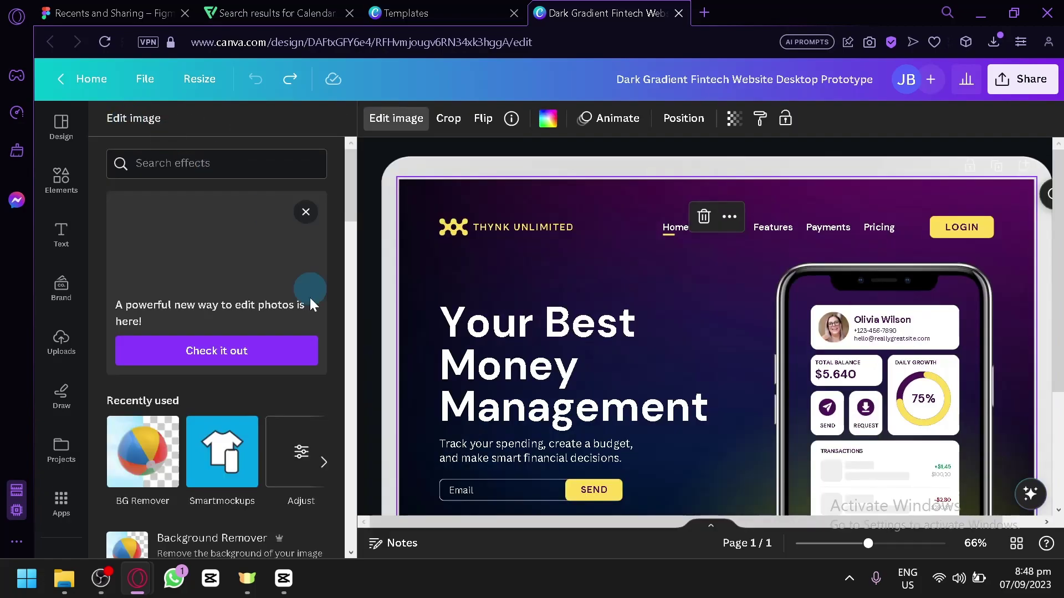
{"action": "scroll", "coordinate": [212, 431], "scroll_direction": "down", "scroll_amount": 2}
{"action": "scroll", "coordinate": [221, 333], "scroll_direction": "down", "scroll_amount": 10}
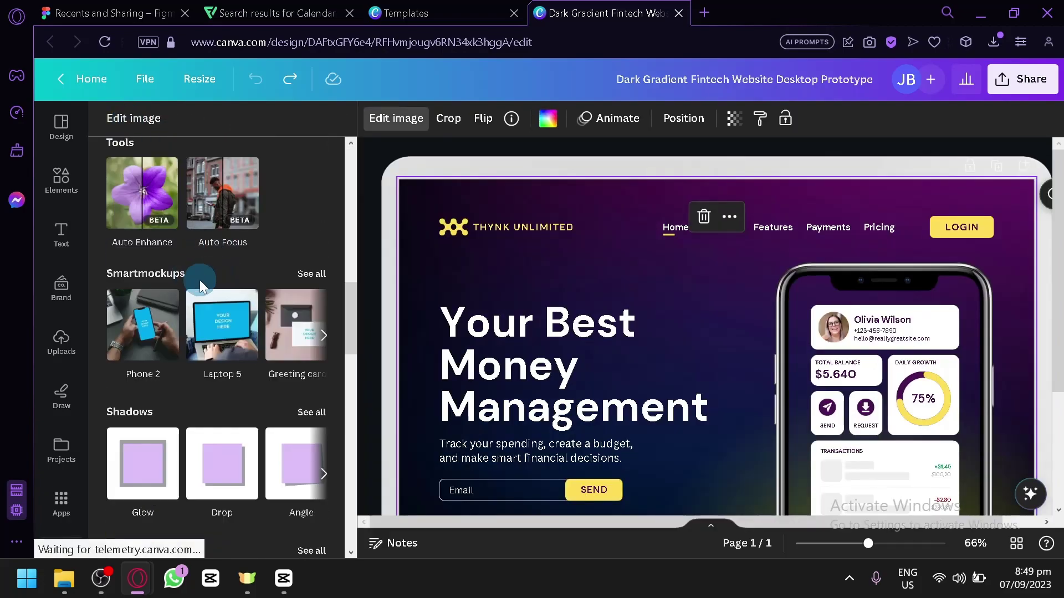
{"action": "scroll", "coordinate": [214, 289], "scroll_direction": "down", "scroll_amount": 8}
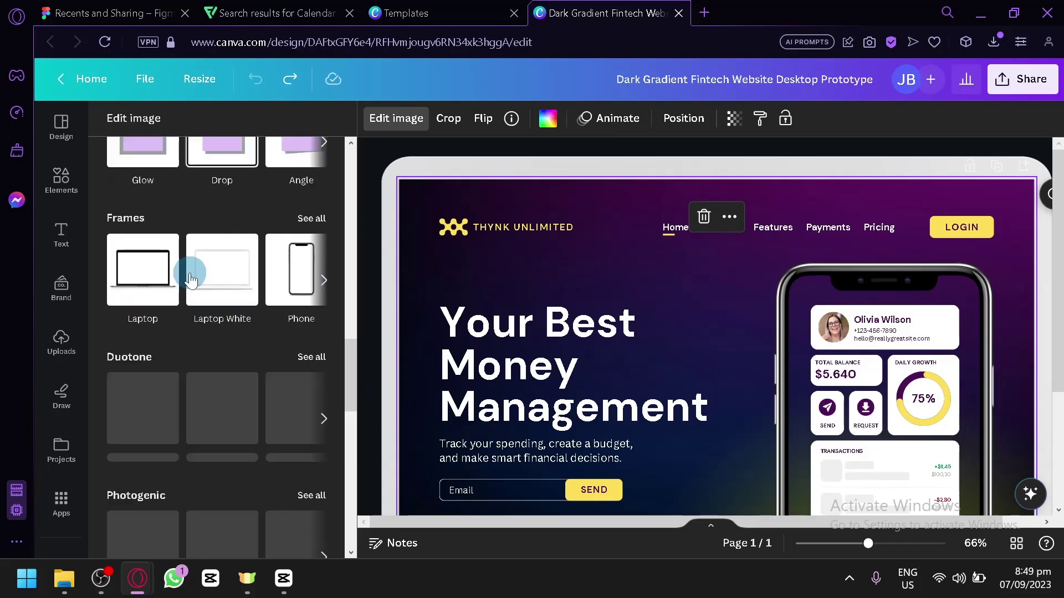
{"action": "scroll", "coordinate": [189, 274], "scroll_direction": "down", "scroll_amount": 4}
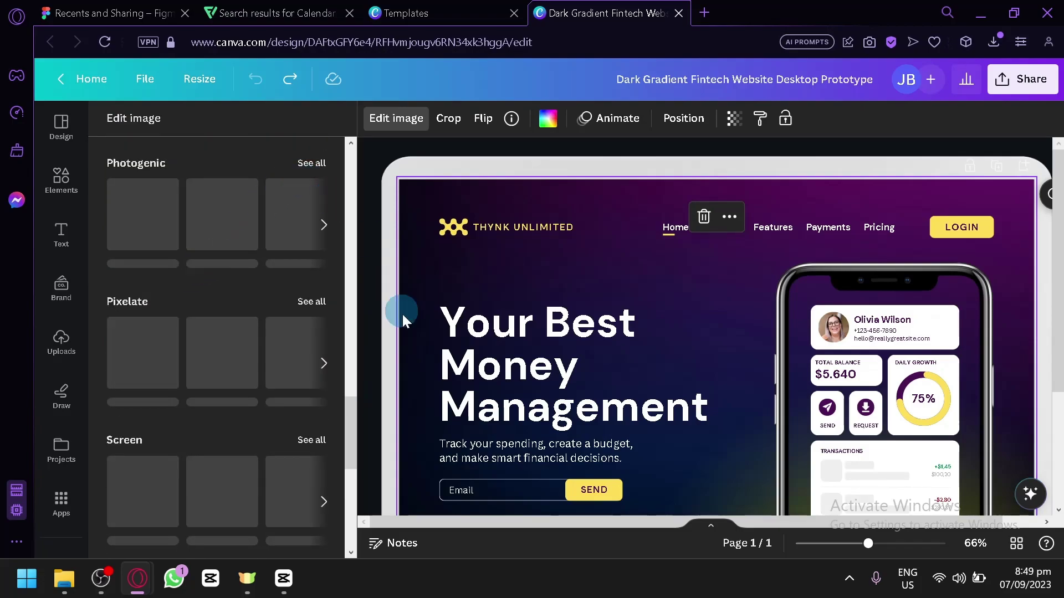
Collapse the Edit image panel, close the Templates tab, and glance at Figma before returning
{"action": "left_click", "coordinate": [362, 374]}
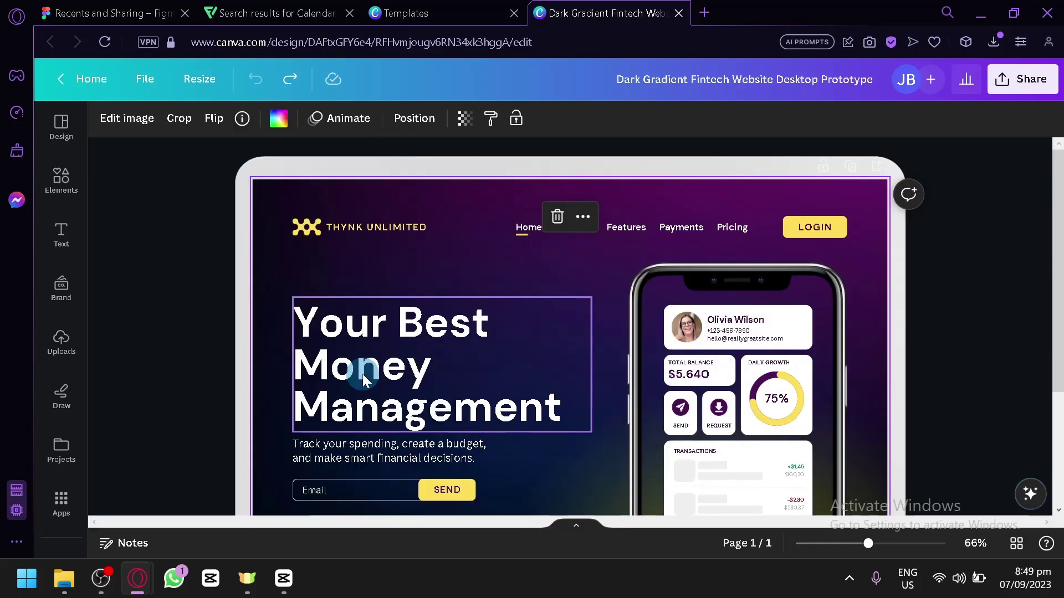
{"action": "left_click", "coordinate": [514, 13]}
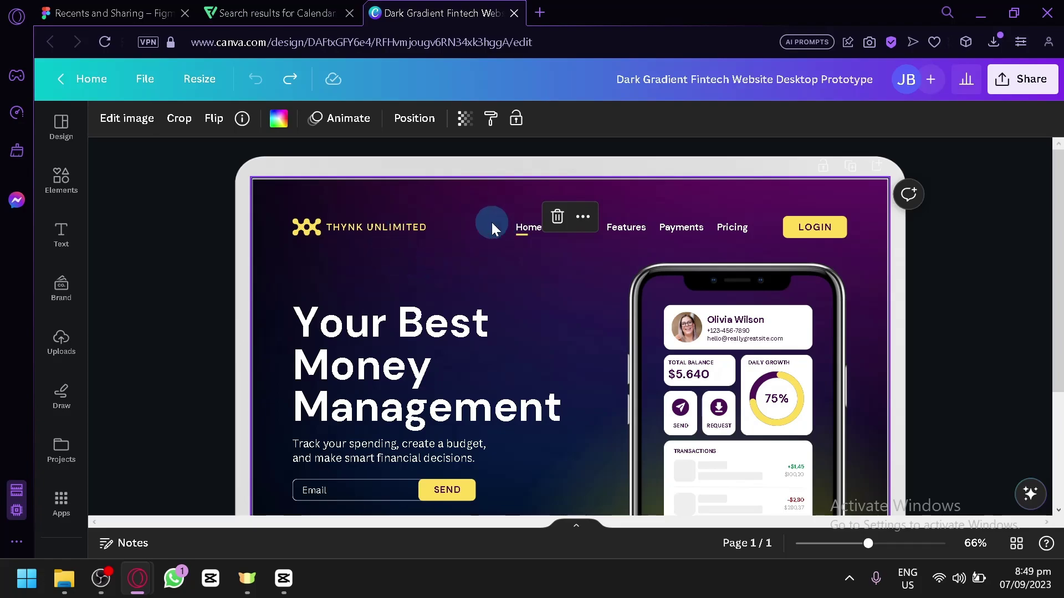
{"action": "left_click", "coordinate": [133, 13]}
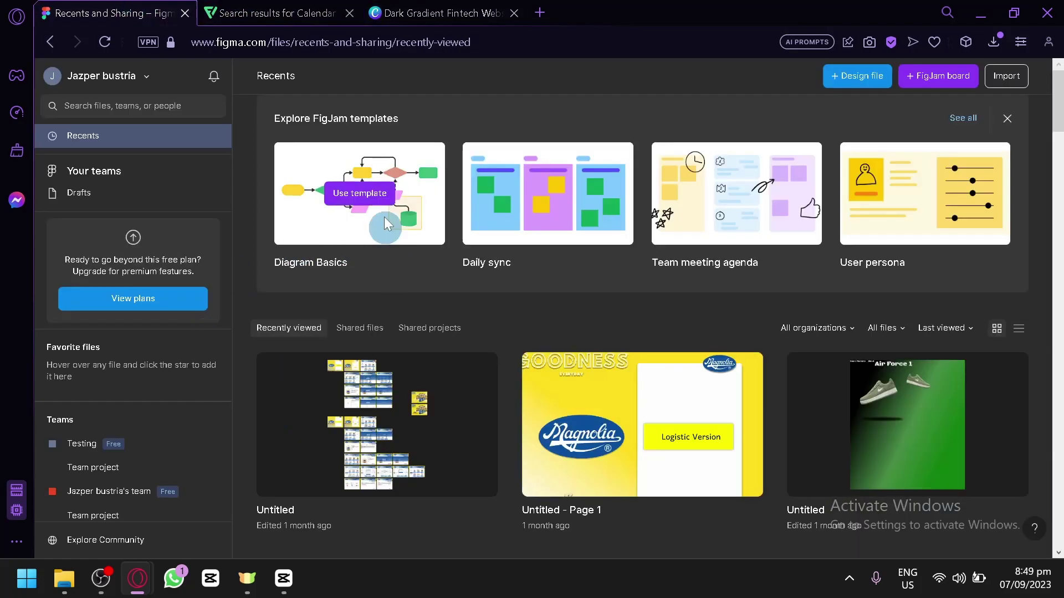
{"action": "left_click", "coordinate": [406, 5]}
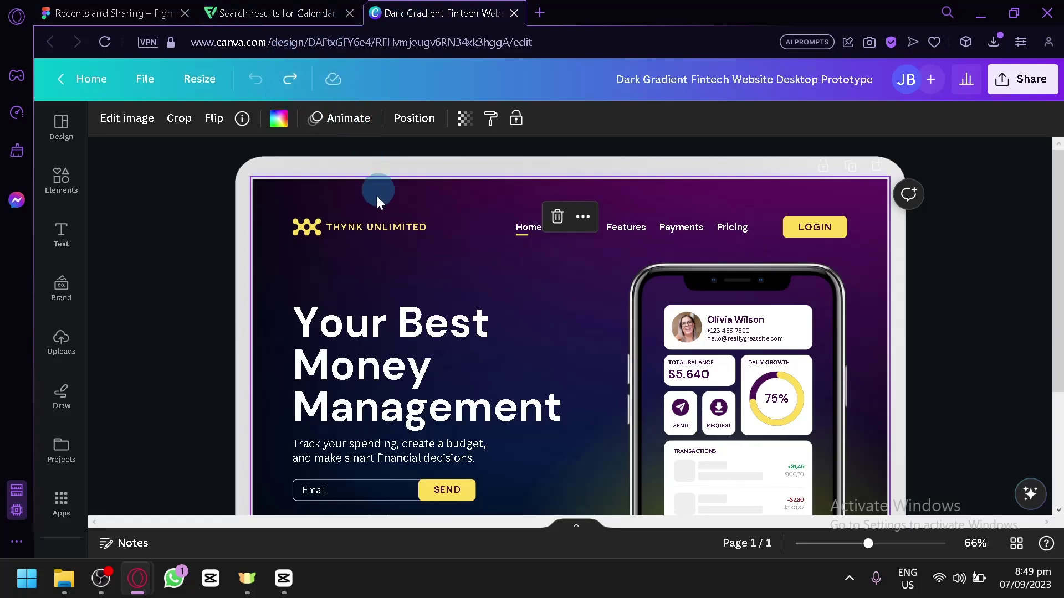
Open the background image's Position layers list, then close it to widen the canvas
{"action": "left_click", "coordinate": [410, 123]}
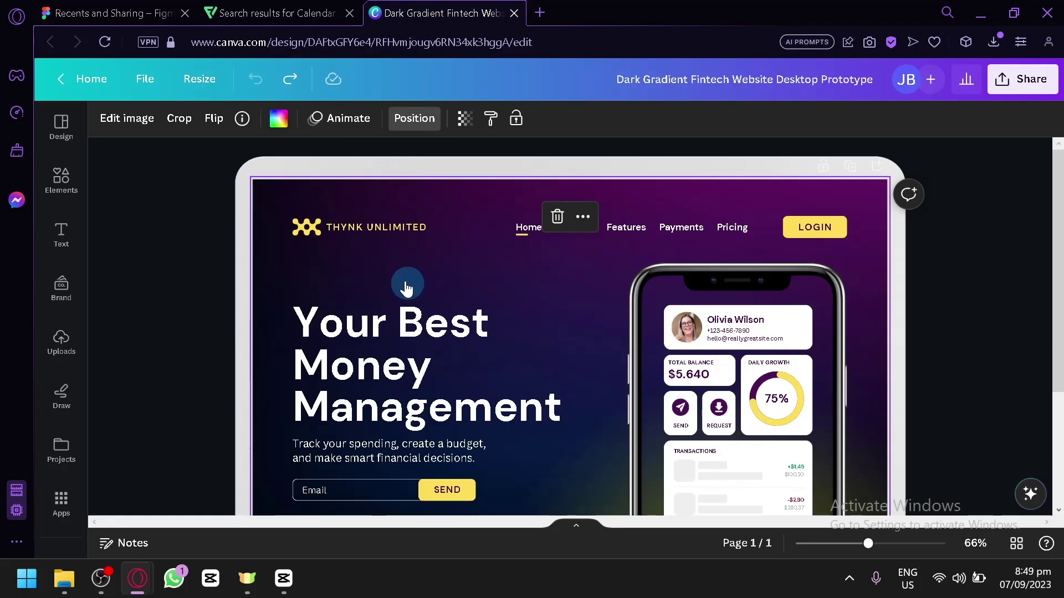
{"action": "left_click", "coordinate": [285, 120]}
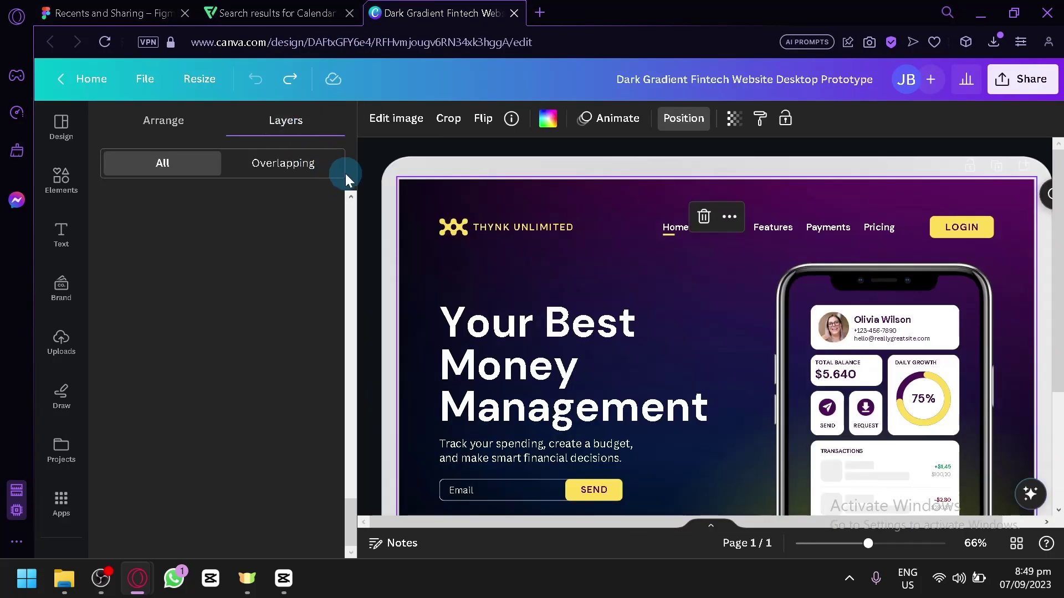
{"action": "left_click", "coordinate": [364, 155]}
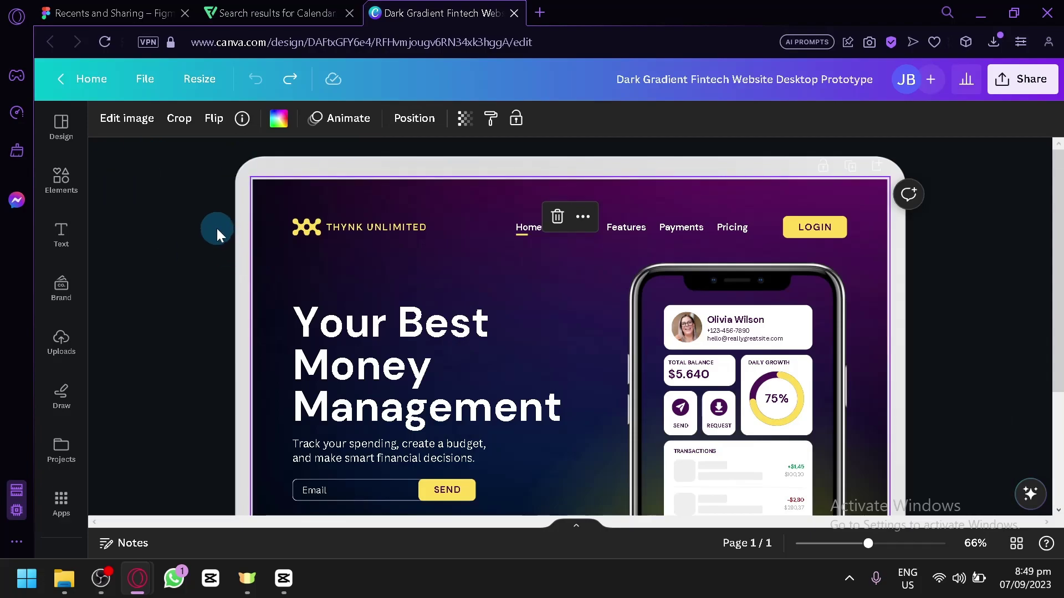
Open the Uploads panel and scroll through the uploaded images
{"action": "left_click", "coordinate": [71, 346]}
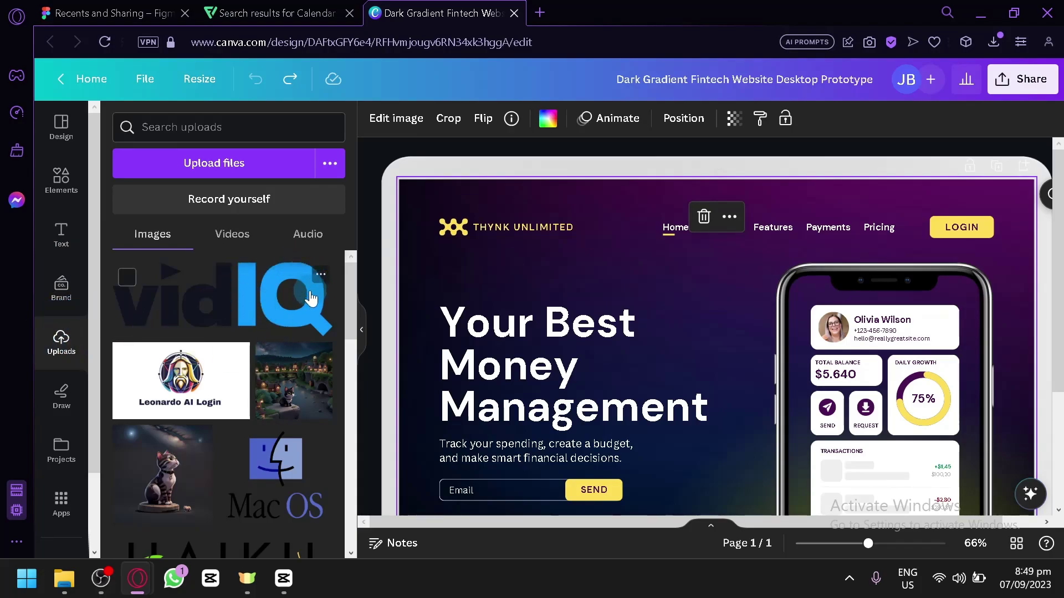
{"action": "scroll", "coordinate": [294, 321], "scroll_direction": "down", "scroll_amount": 10}
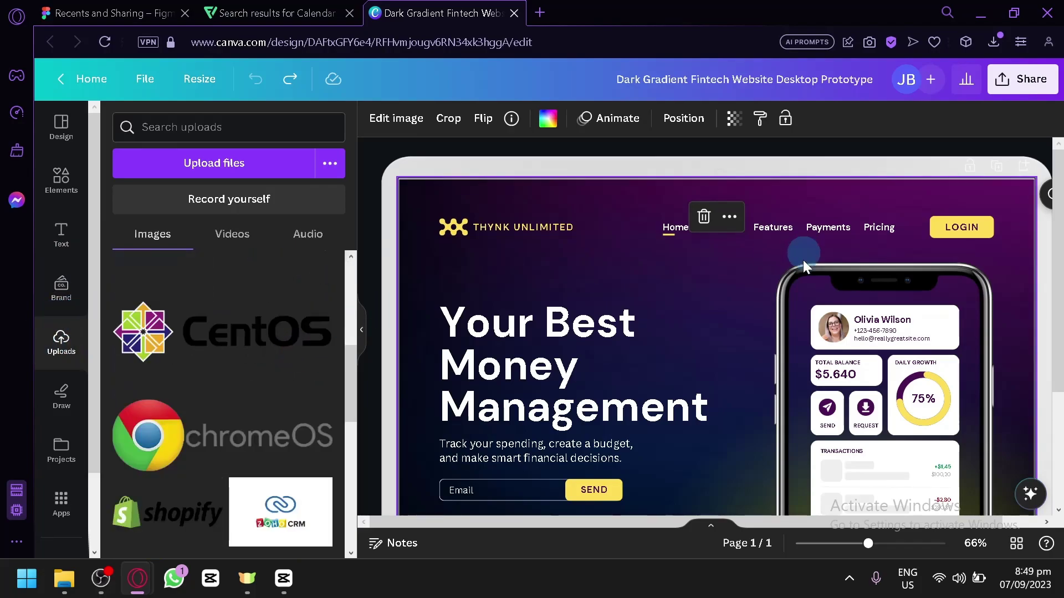
{"action": "scroll", "coordinate": [329, 331], "scroll_direction": "up", "scroll_amount": 10}
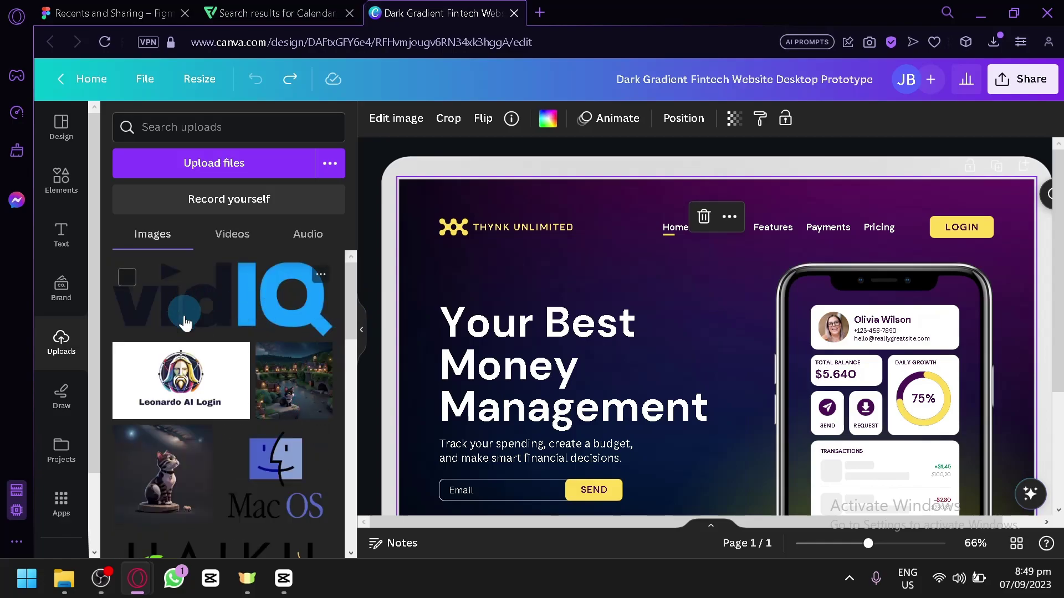
{"action": "scroll", "coordinate": [147, 403], "scroll_direction": "down", "scroll_amount": 2}
Place the cat picture on the design, resize and move it, then delete it
{"action": "left_click_drag", "start_coordinate": [154, 368], "coordinate": [725, 292]}
{"action": "left_click_drag", "start_coordinate": [747, 360], "coordinate": [535, 272]}
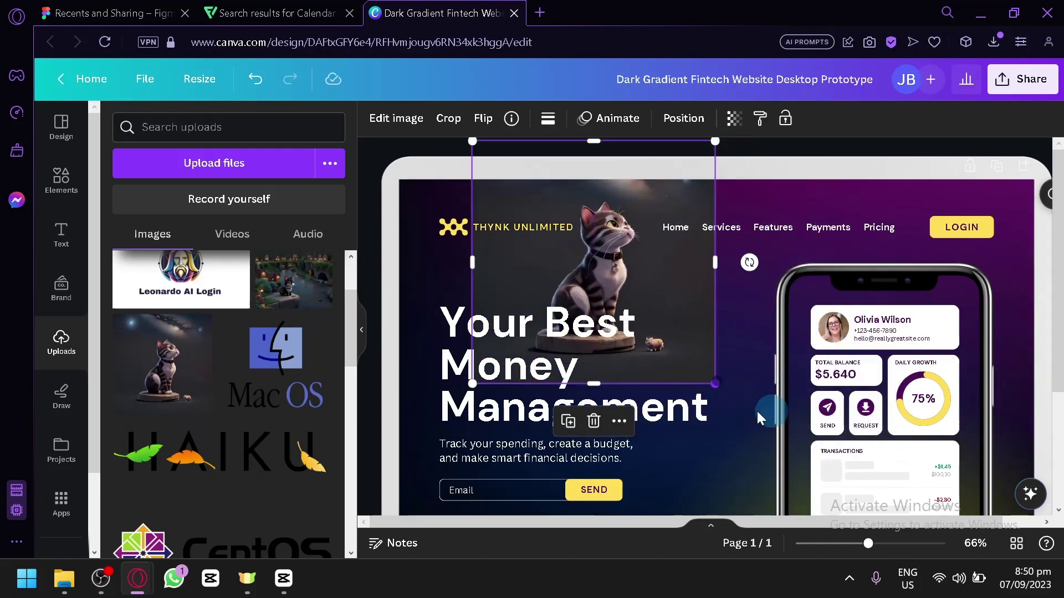
{"action": "left_click_drag", "start_coordinate": [721, 391], "coordinate": [833, 327]}
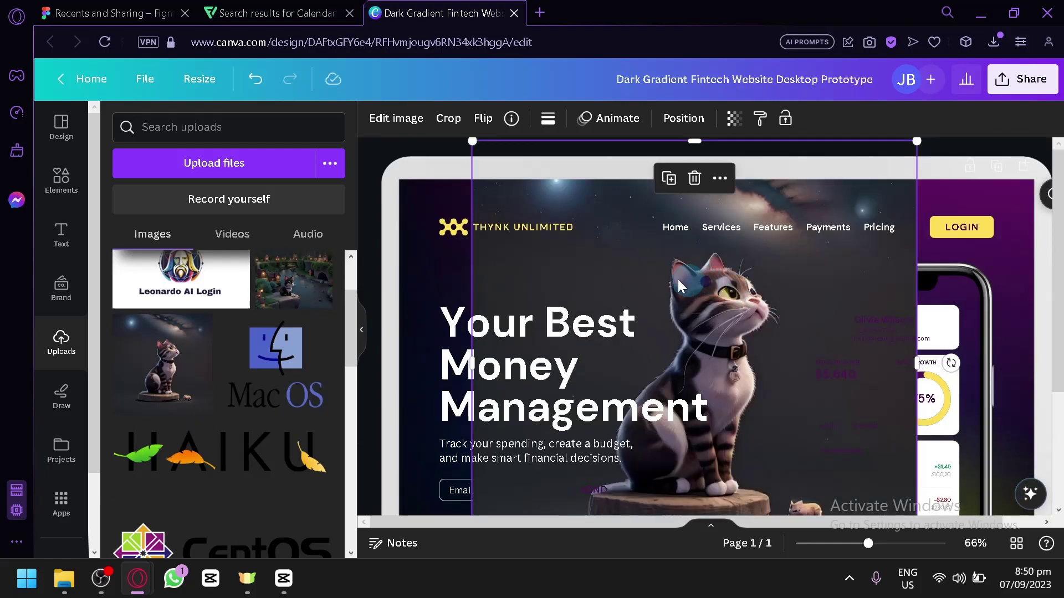
{"action": "left_click_drag", "start_coordinate": [677, 279], "coordinate": [550, 267]}
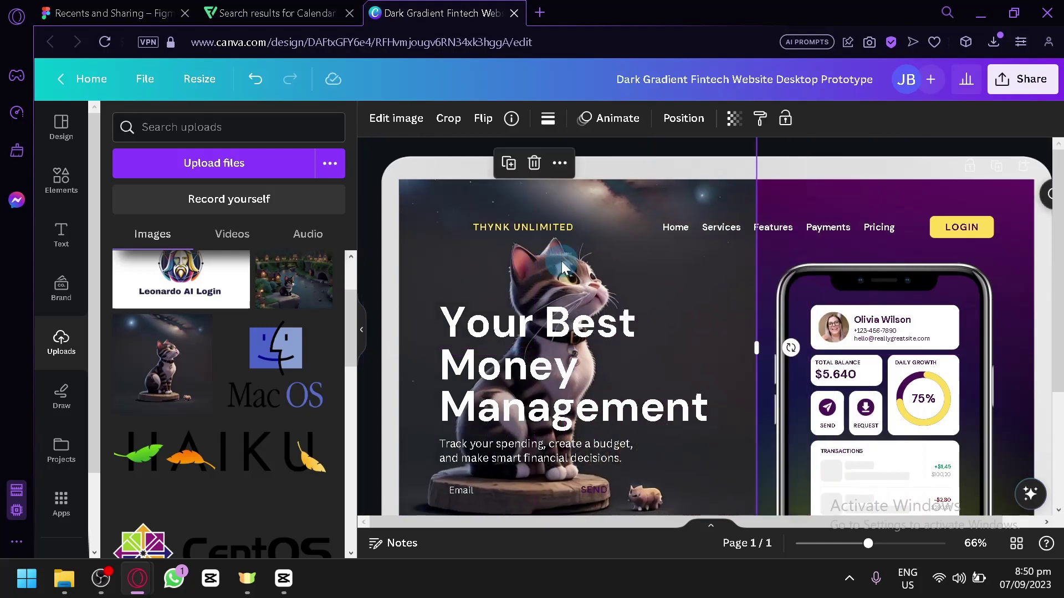
{"action": "key", "text": "Delete"}
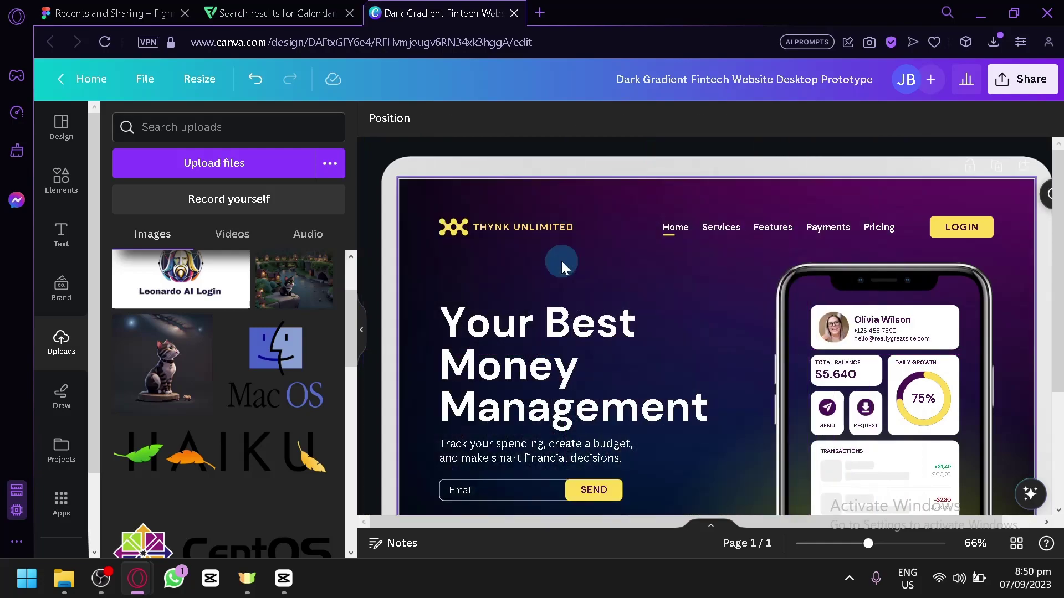
Close the Uploads panel and open the Download settings from the Share menu
{"action": "left_click", "coordinate": [361, 329]}
{"action": "left_click", "coordinate": [1031, 79]}
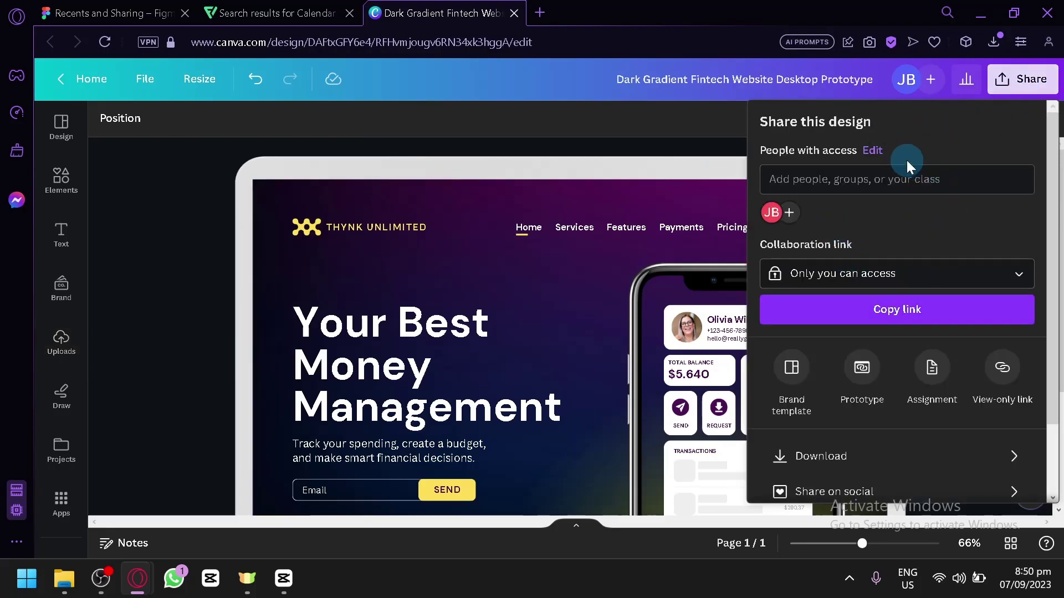
{"action": "scroll", "coordinate": [906, 161], "scroll_direction": "down", "scroll_amount": 2}
{"action": "left_click", "coordinate": [876, 383]}
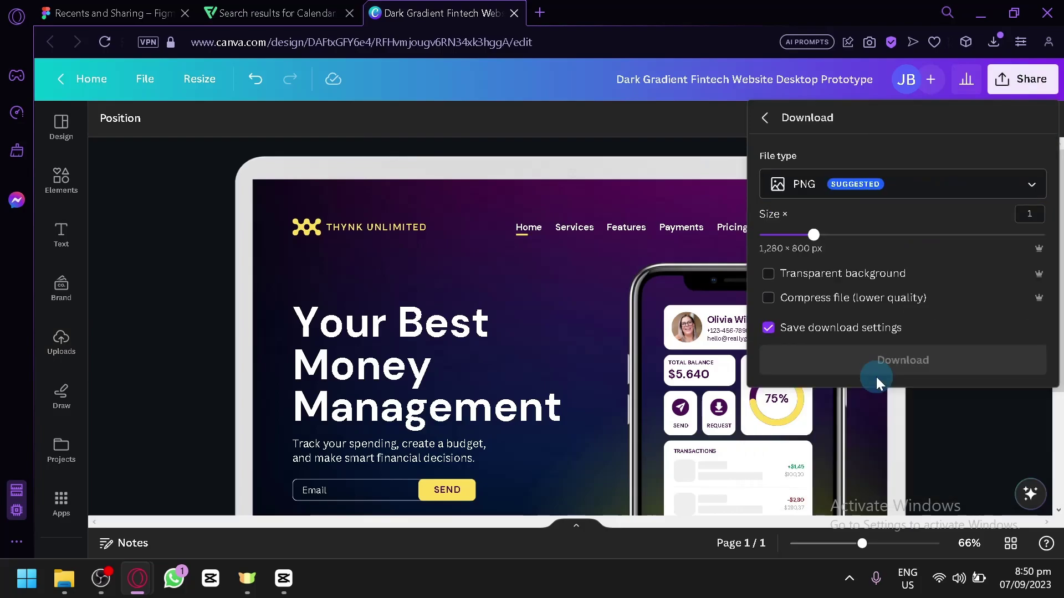
Look through the download file types, then close the options without exporting
{"action": "left_click", "coordinate": [820, 184]}
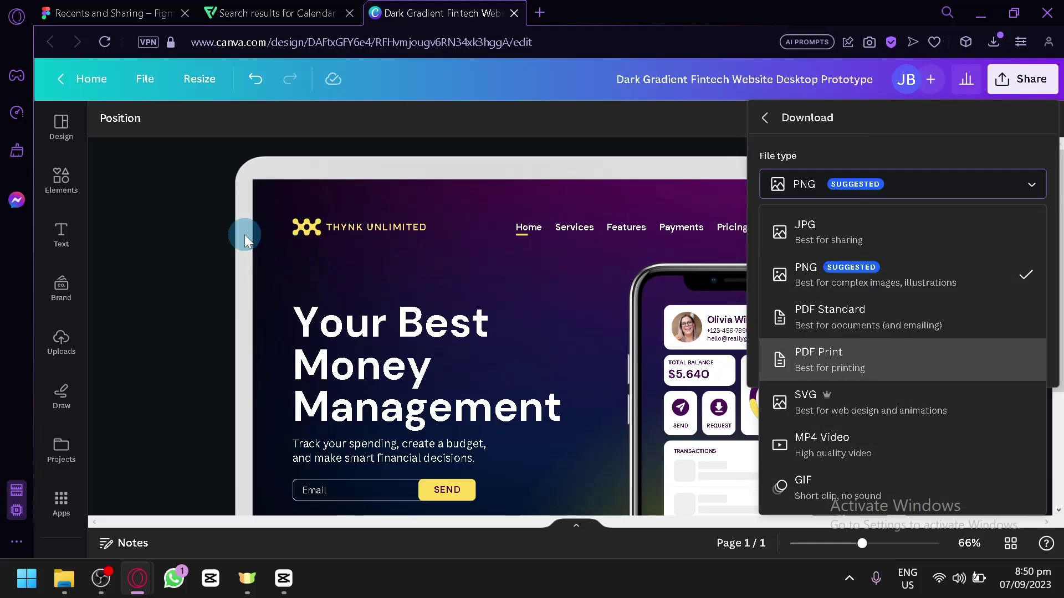
{"action": "left_click", "coordinate": [189, 216]}
{"action": "scroll", "coordinate": [883, 310], "scroll_direction": "down", "scroll_amount": 2}
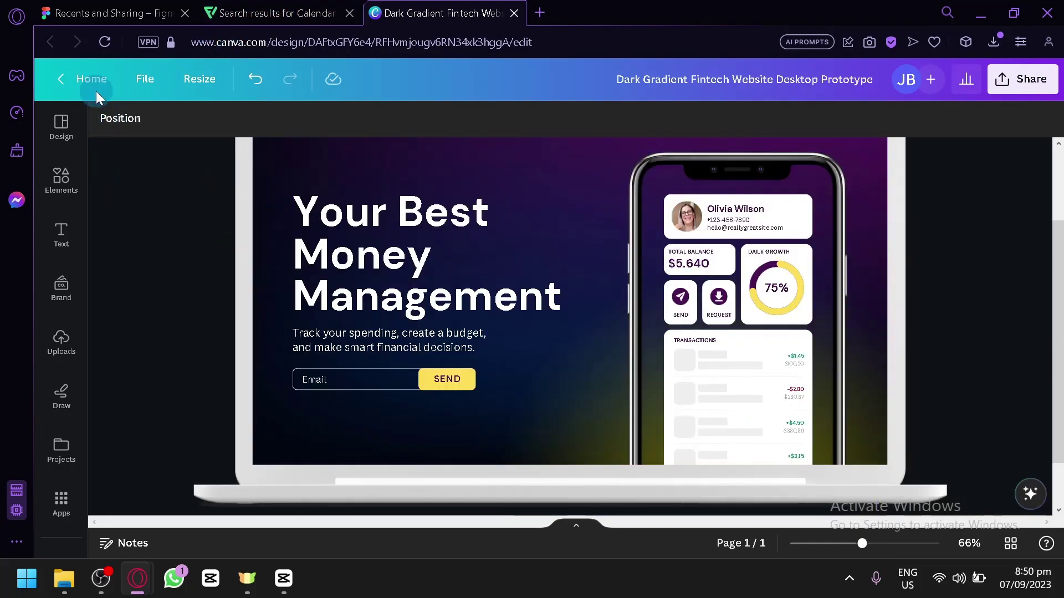
{"action": "scroll", "coordinate": [310, 293], "scroll_direction": "up", "scroll_amount": 2}
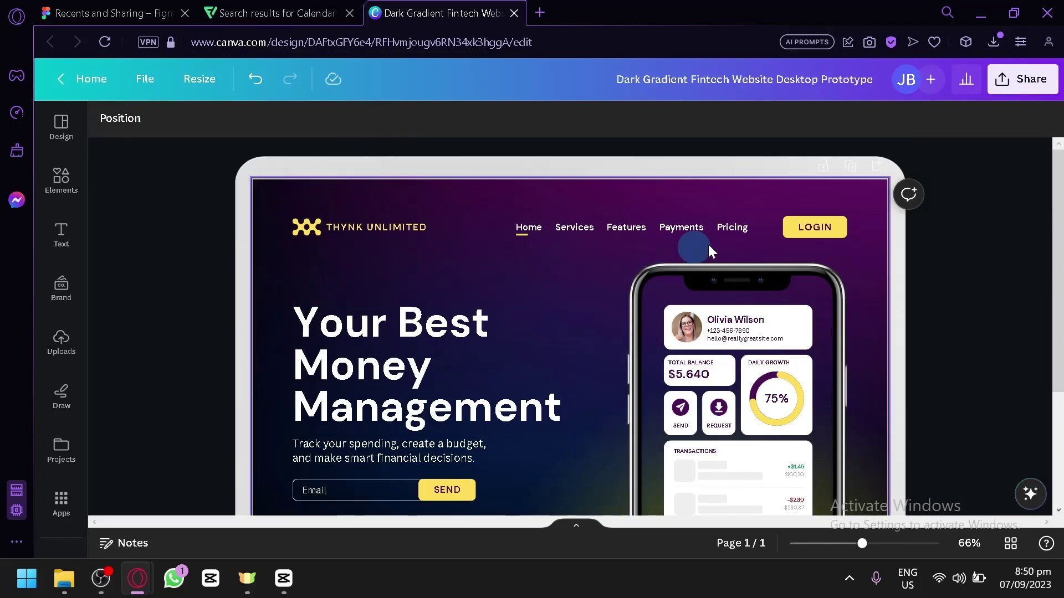
Select the LOGIN button, background, heading, Daily Growth card and SEND button in turn
{"action": "left_click", "coordinate": [815, 227]}
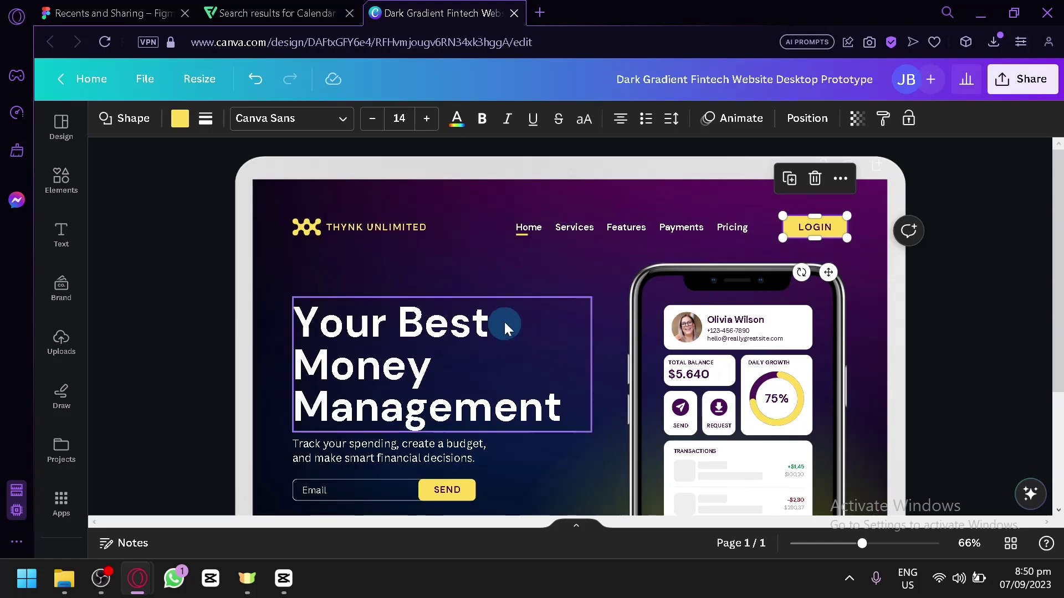
{"action": "left_click", "coordinate": [524, 281]}
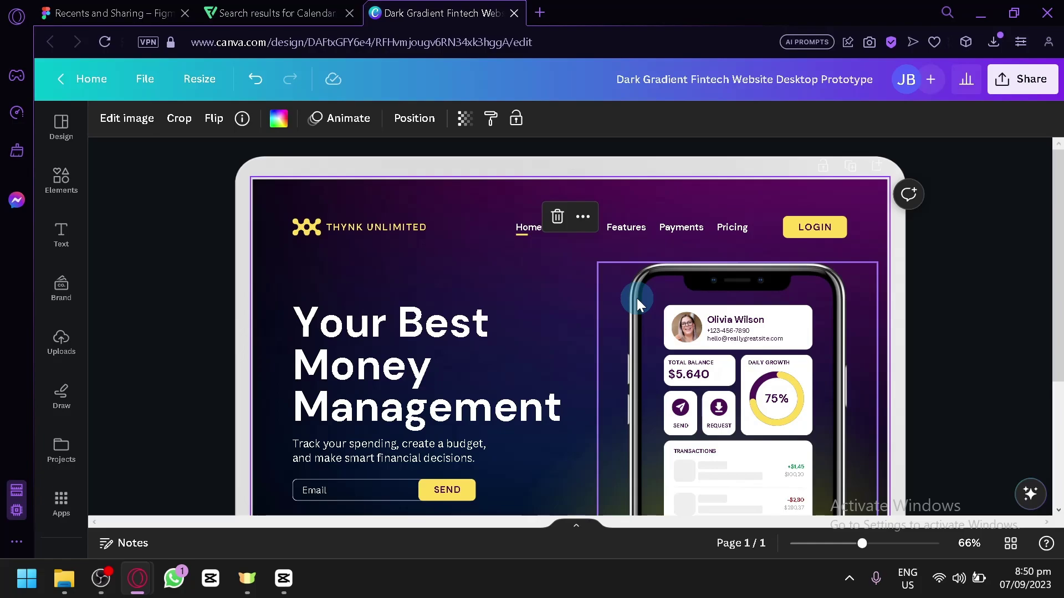
{"action": "scroll", "coordinate": [636, 298], "scroll_direction": "down", "scroll_amount": 5}
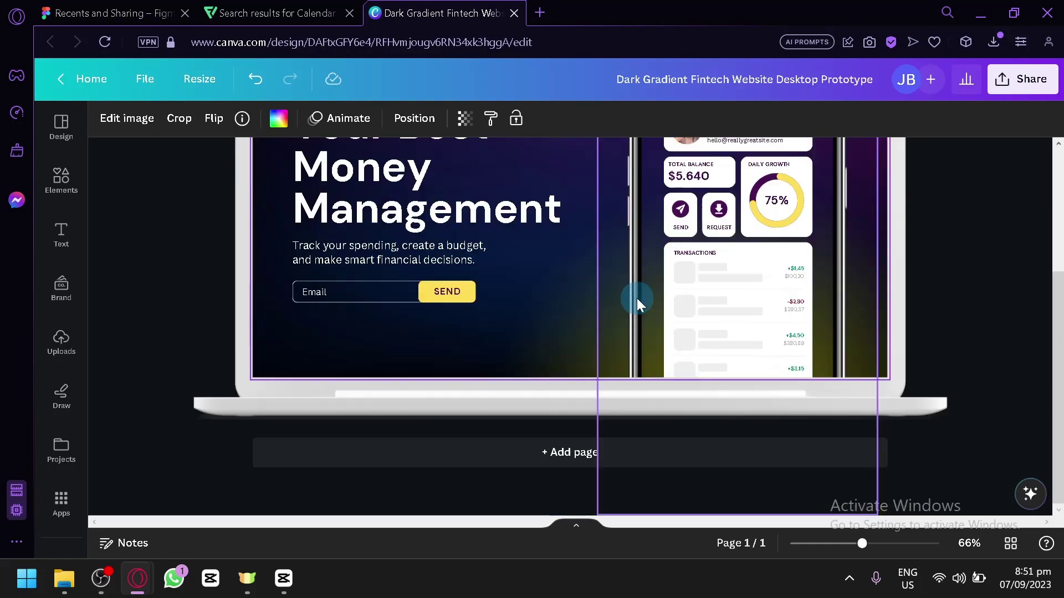
{"action": "left_click", "coordinate": [424, 247]}
{"action": "left_click", "coordinate": [767, 250]}
{"action": "left_click", "coordinate": [464, 322]}
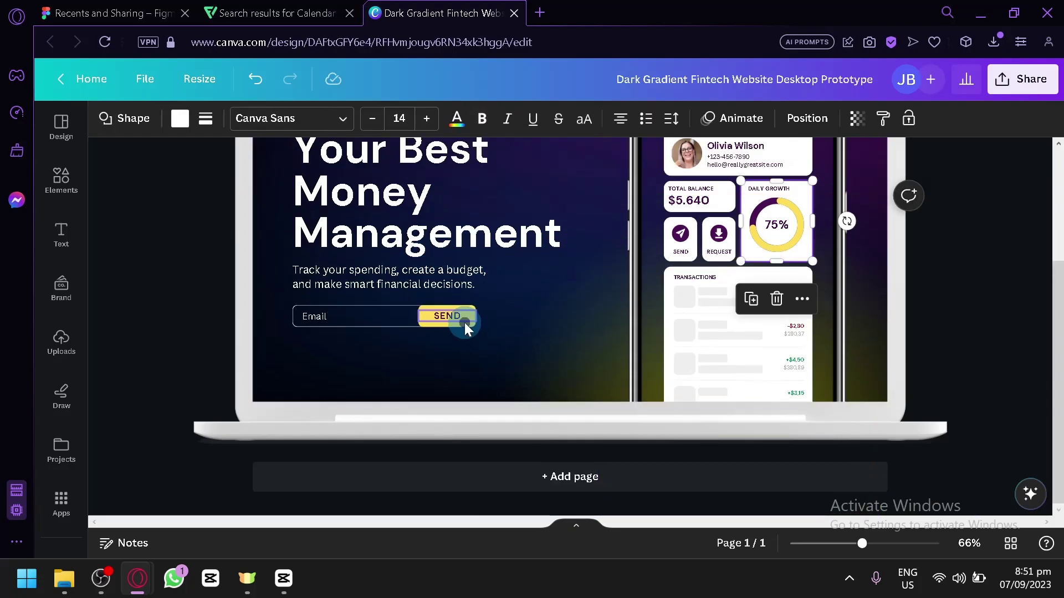
Select the Your Best Money Management heading, background and phone mockup, then switch to Figma Recents
{"action": "scroll", "coordinate": [464, 322], "scroll_direction": "up", "scroll_amount": 3}
{"action": "left_click", "coordinate": [465, 322]}
{"action": "left_click", "coordinate": [337, 211]}
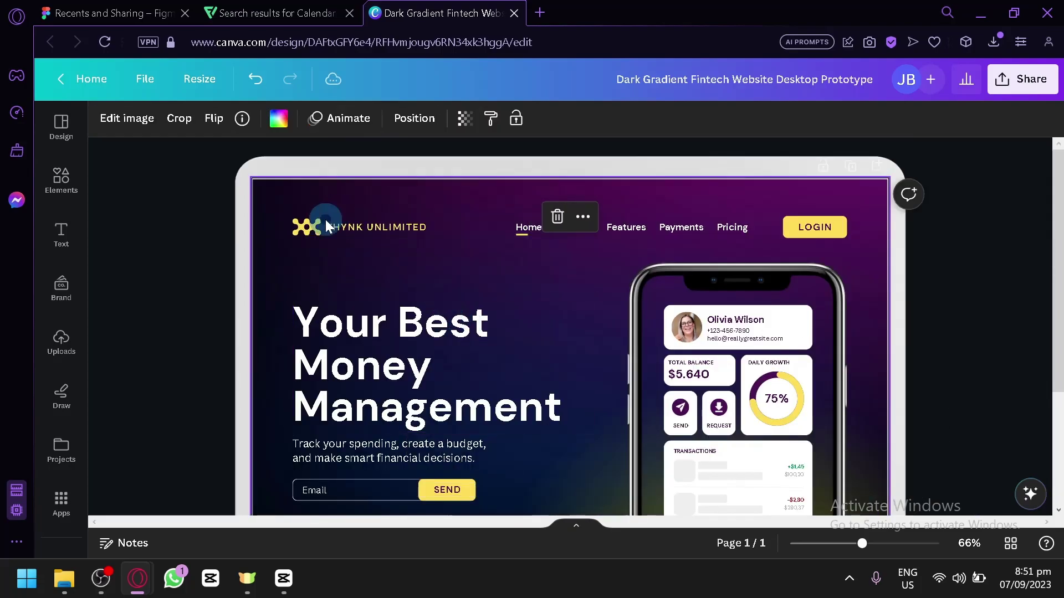
{"action": "scroll", "coordinate": [499, 278], "scroll_direction": "down", "scroll_amount": 3}
{"action": "left_click", "coordinate": [672, 269]}
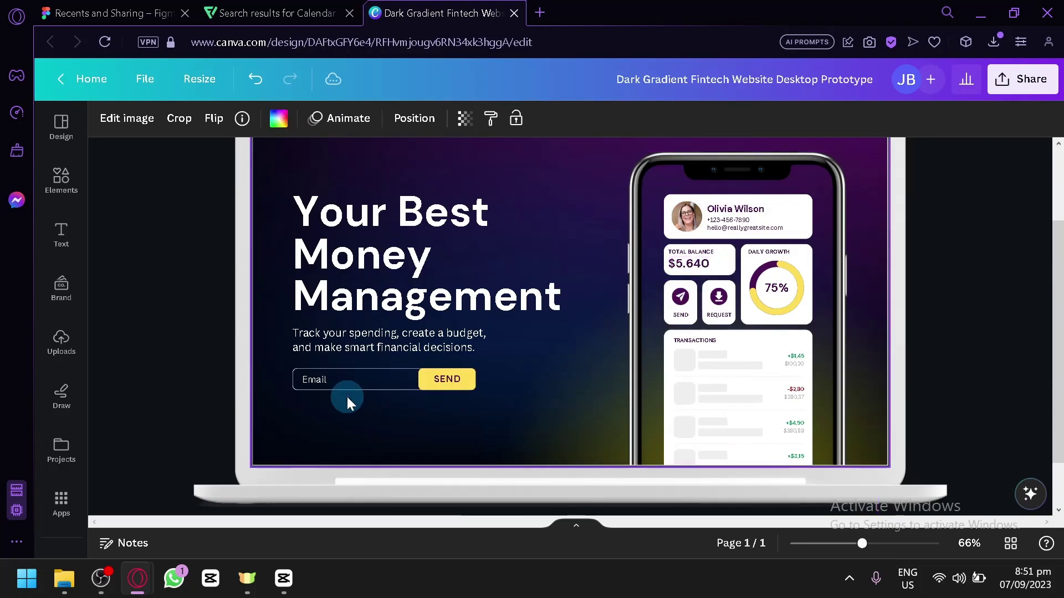
{"action": "left_click", "coordinate": [139, 12]}
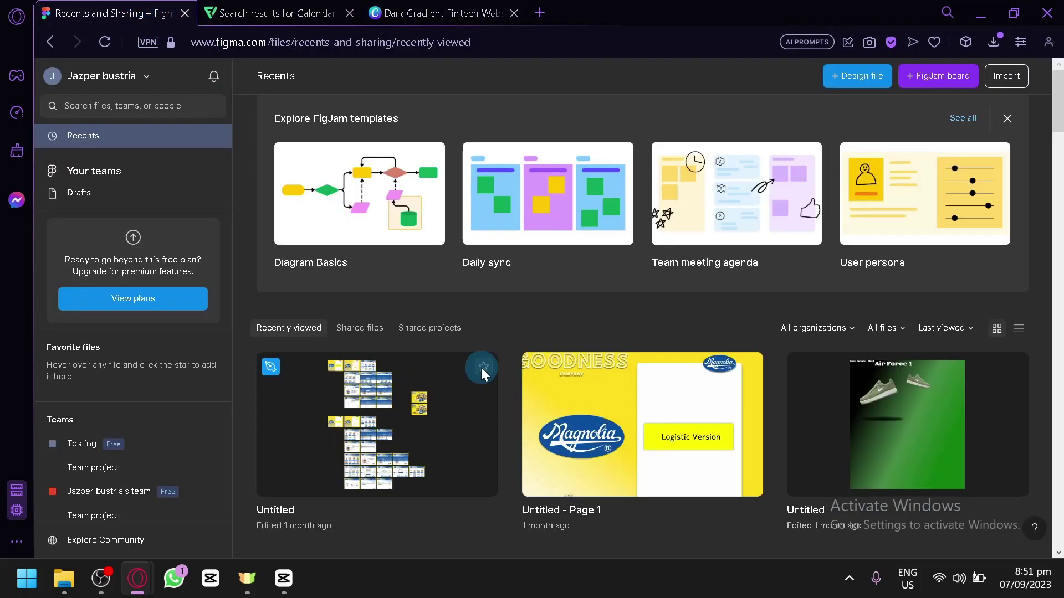
Open the untitled flow file in a new tab and return to Figma Recents
{"action": "scroll", "coordinate": [457, 321], "scroll_direction": "down", "scroll_amount": 2}
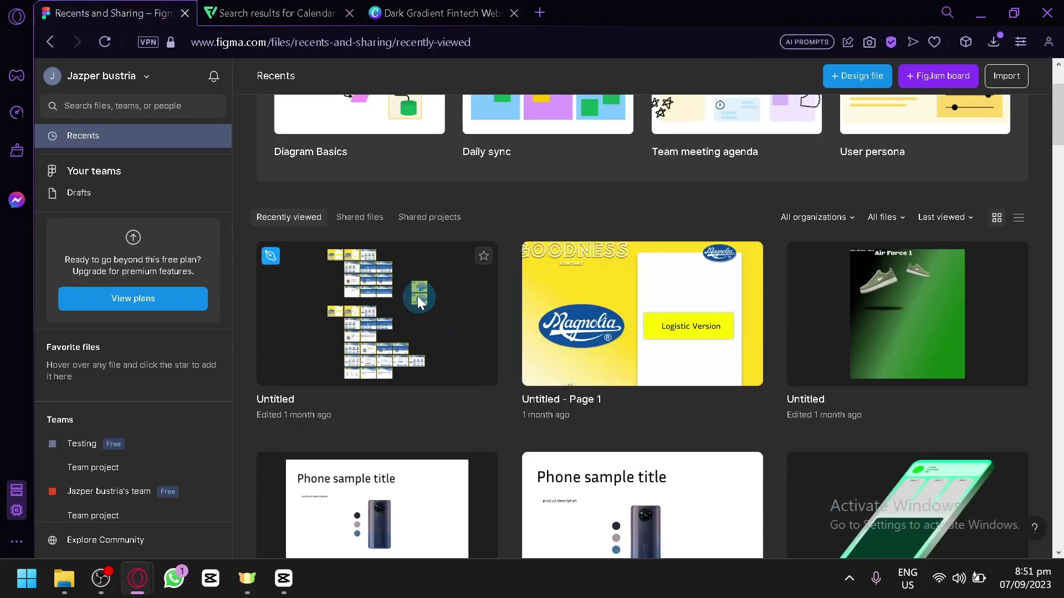
{"action": "right_click", "coordinate": [379, 320]}
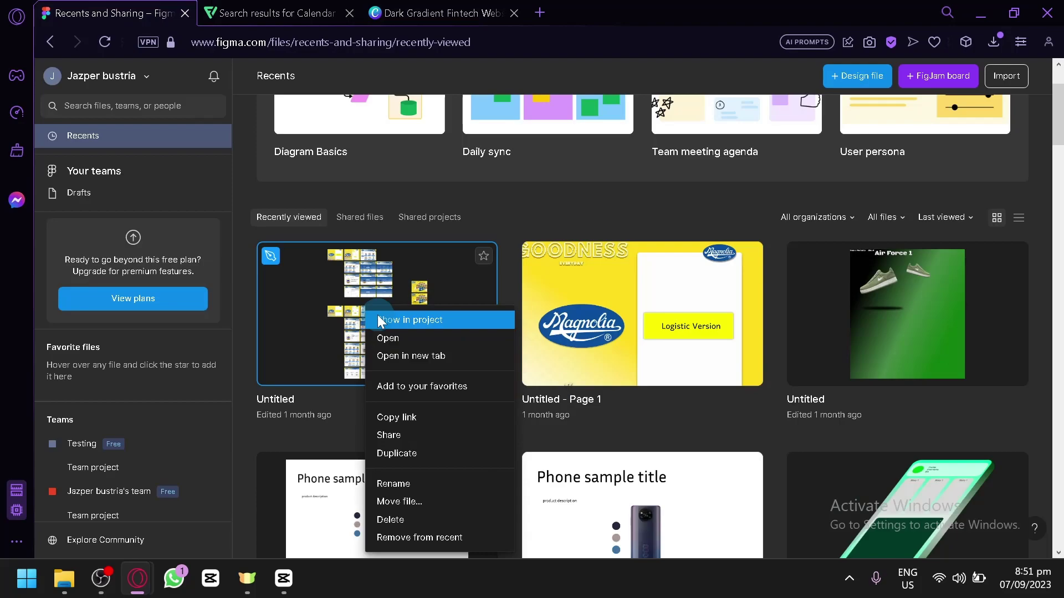
{"action": "left_click", "coordinate": [415, 359]}
{"action": "left_click", "coordinate": [116, 8]}
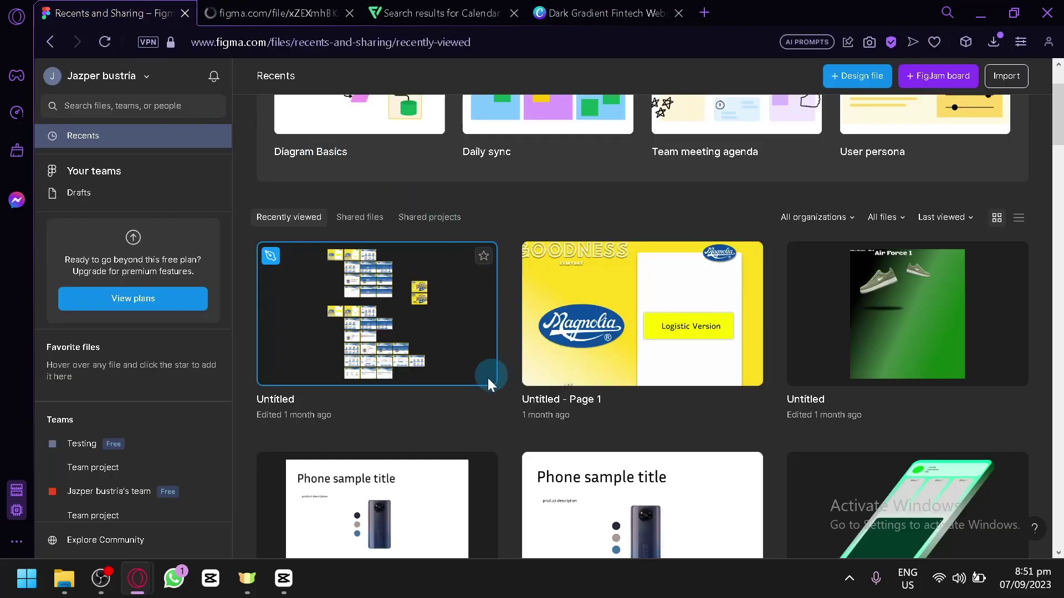
Open the Phone sample title file from the Recents page
{"action": "scroll", "coordinate": [383, 422], "scroll_direction": "down", "scroll_amount": 2}
{"action": "left_click", "coordinate": [383, 421]}
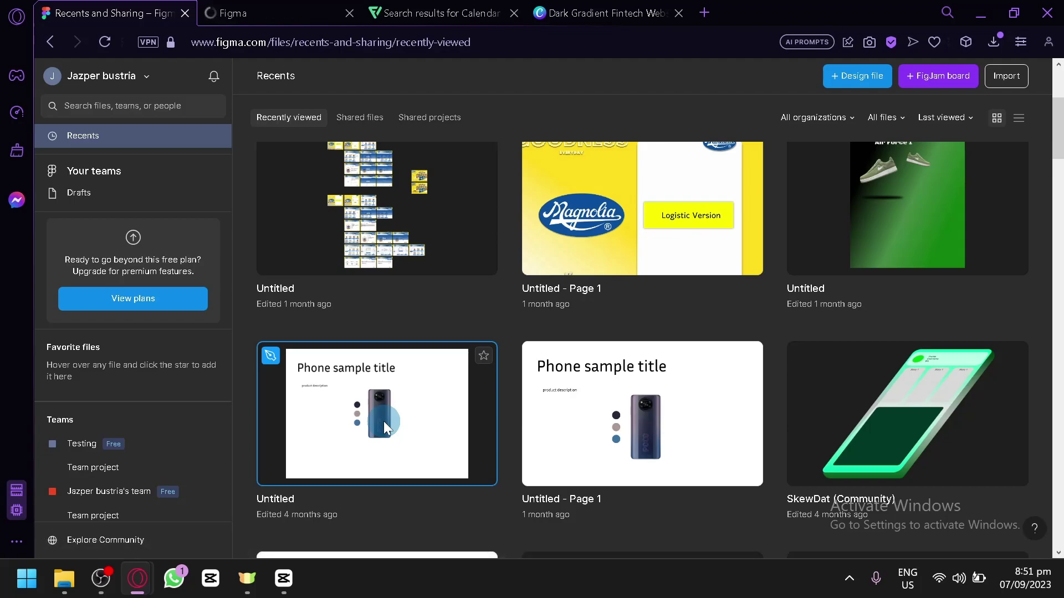
{"action": "double_click", "coordinate": [381, 415]}
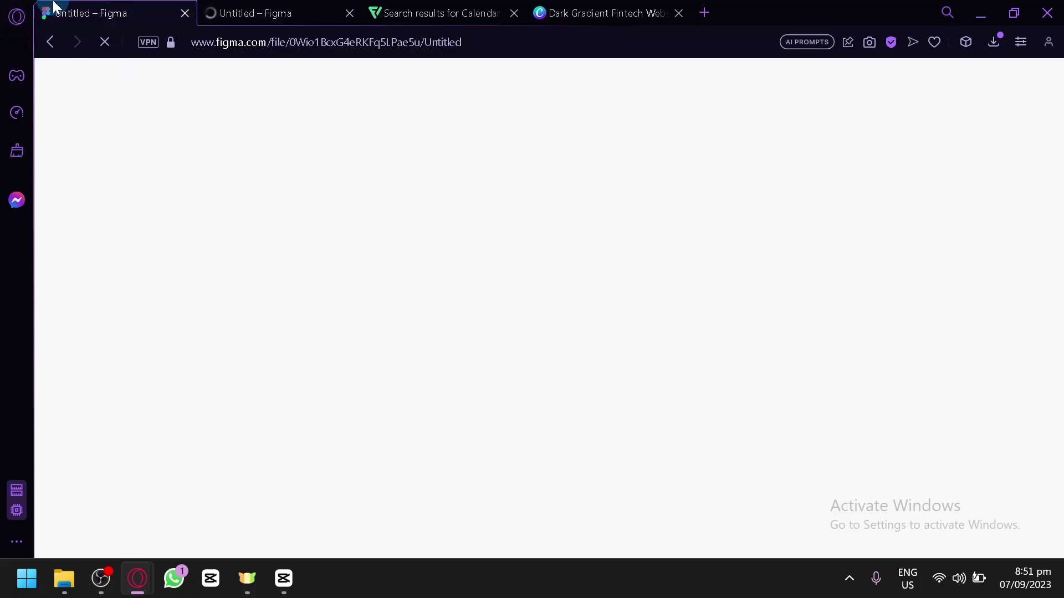
Flip between the Figma, Calendar icon search and Canva tabs, ending on the first Figma file
{"action": "left_click", "coordinate": [294, 8]}
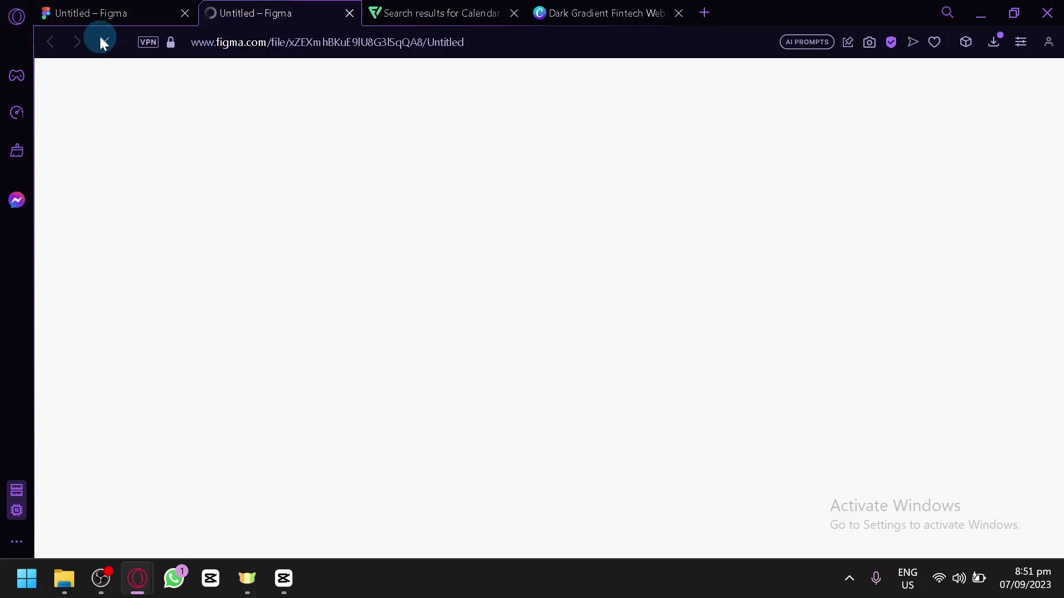
{"action": "key", "text": "ctrl+Tab"}
{"action": "left_click", "coordinate": [297, 7]}
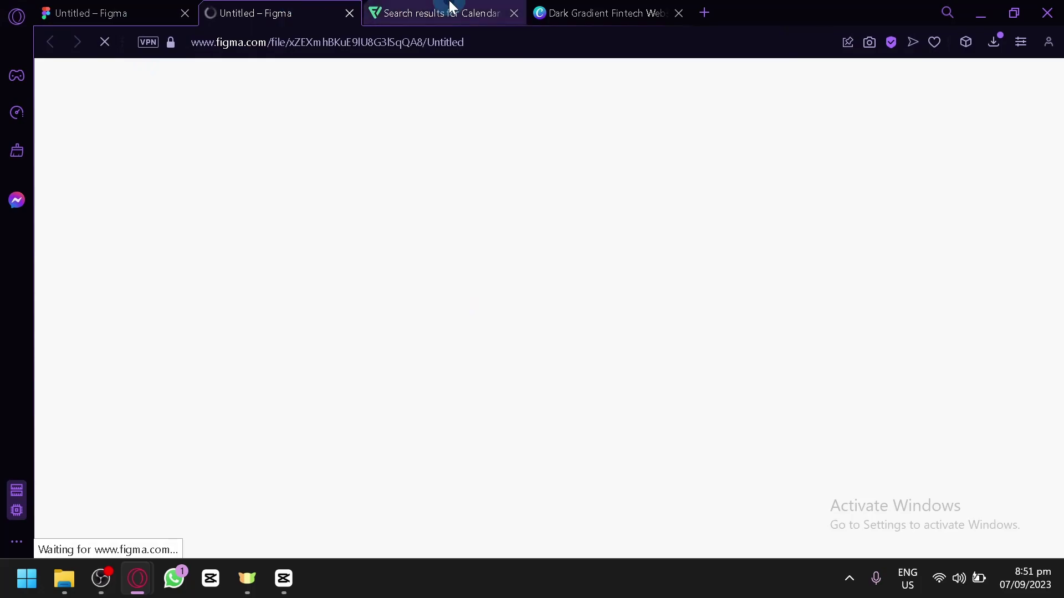
{"action": "left_click", "coordinate": [449, 7]}
{"action": "left_click", "coordinate": [548, 5]}
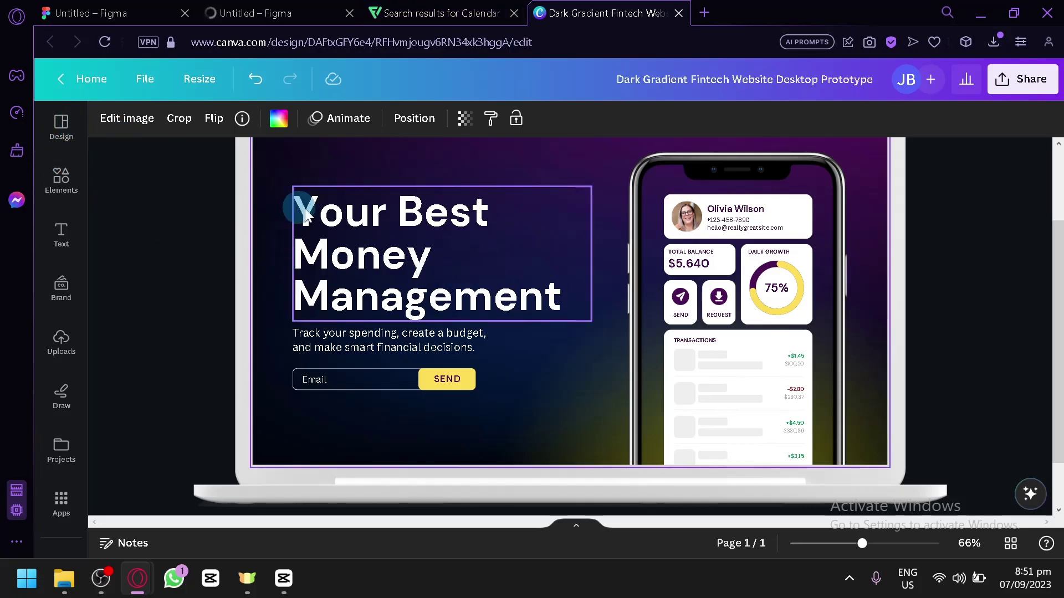
{"action": "left_click", "coordinate": [537, 363]}
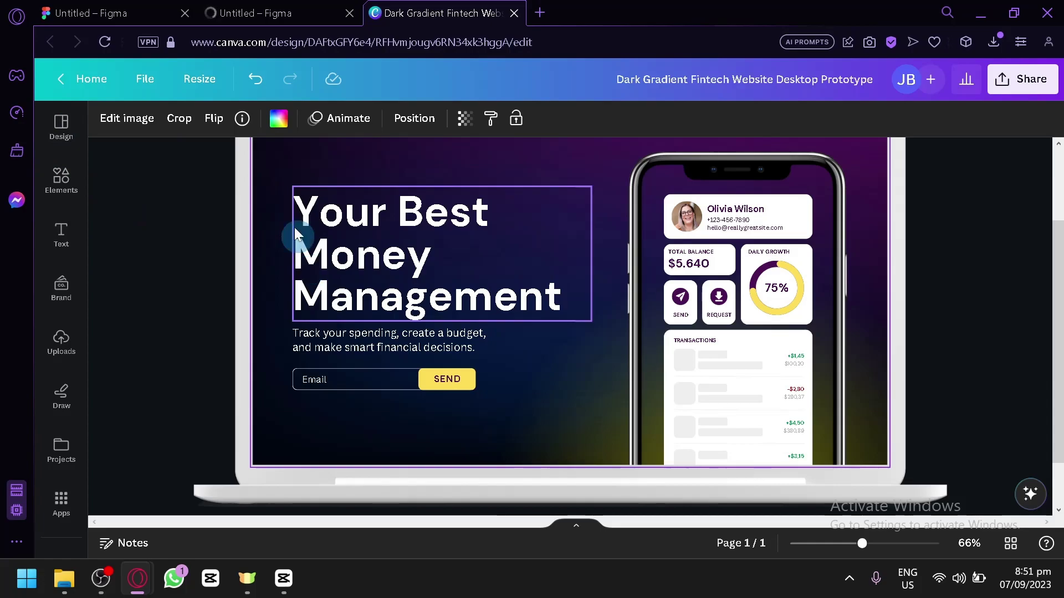
{"action": "left_click", "coordinate": [277, 8]}
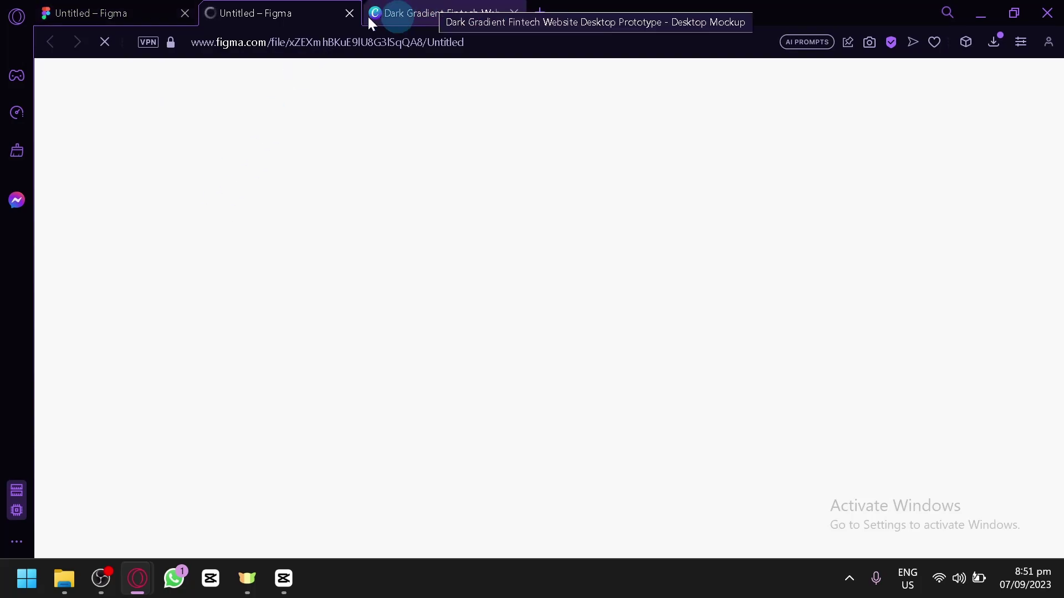
{"action": "left_click", "coordinate": [111, 6]}
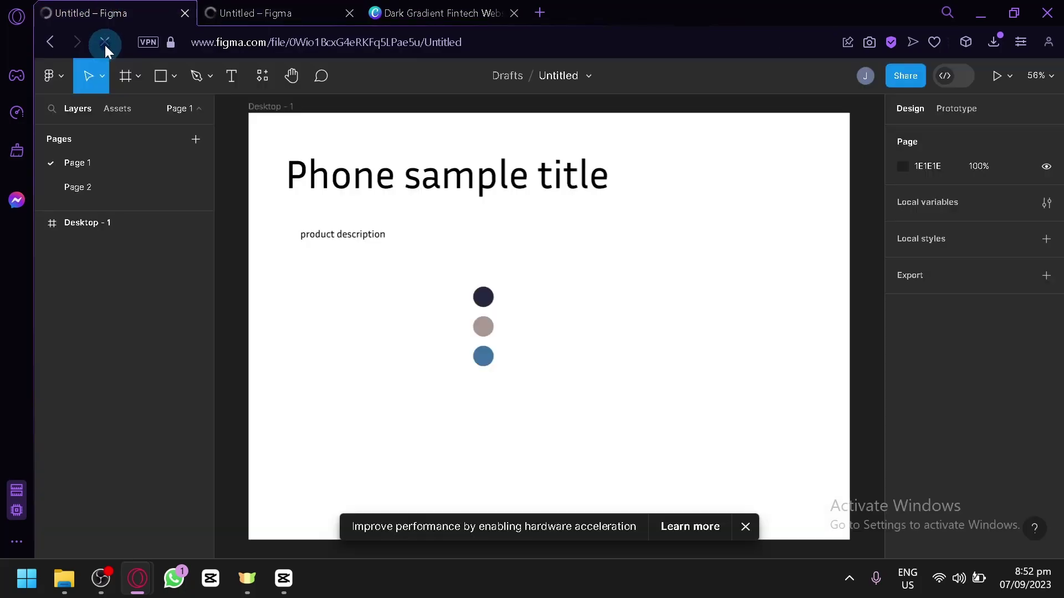
Flip between the second Figma file and Canva tabs, then return to the phone design
{"action": "left_click", "coordinate": [244, 16]}
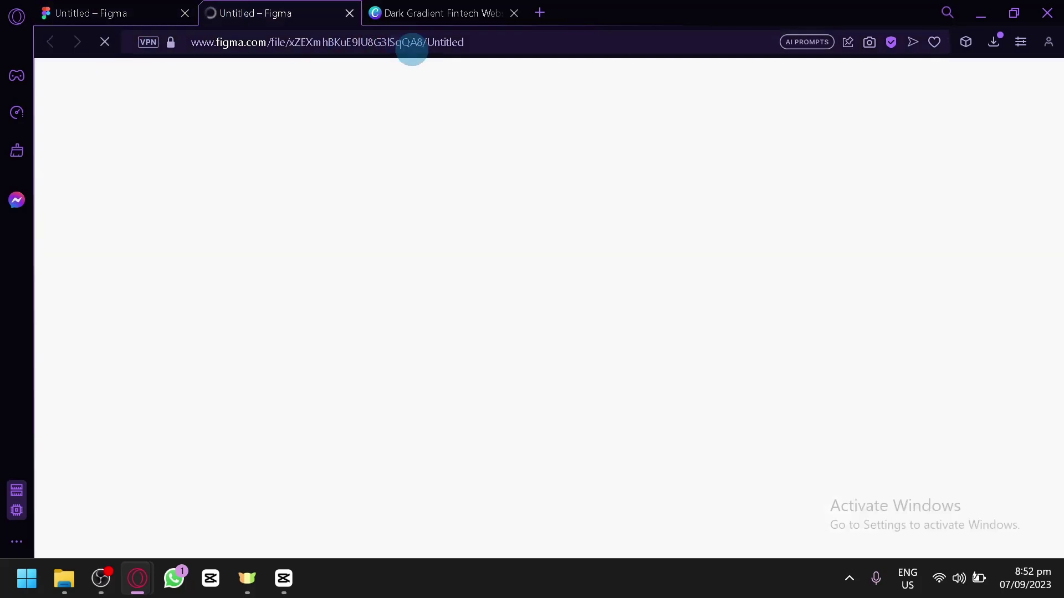
{"action": "left_click", "coordinate": [412, 15]}
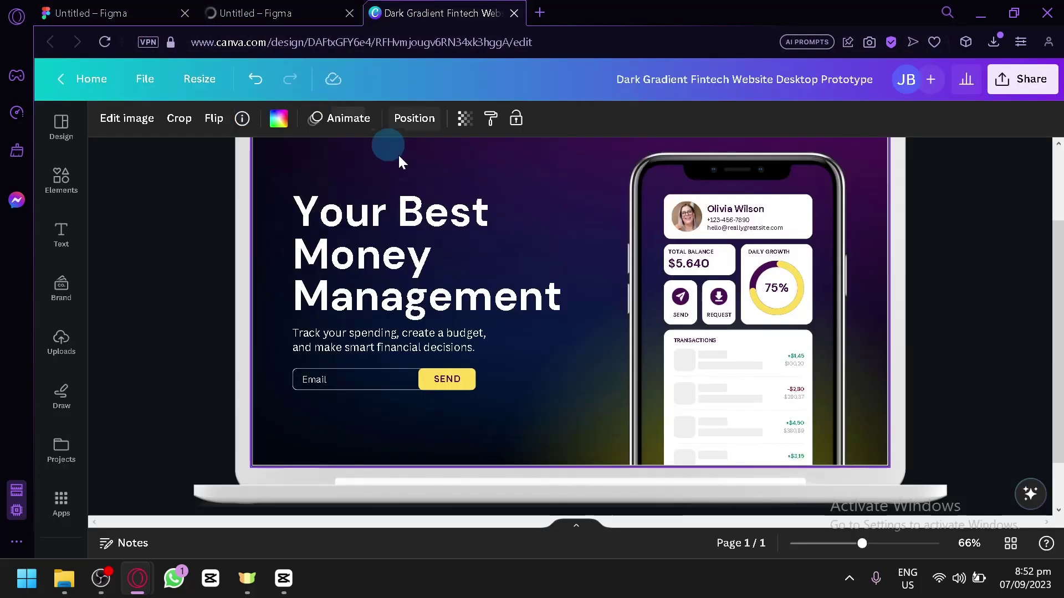
{"action": "left_click", "coordinate": [236, 11]}
{"action": "left_click", "coordinate": [61, 11]}
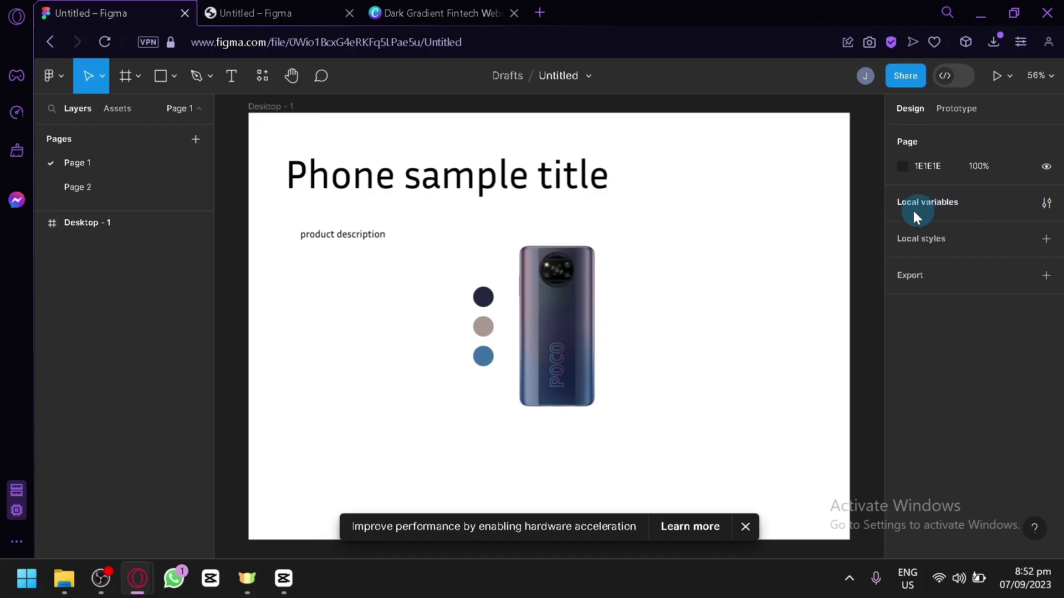
Show the Prototype settings with Device None and background 000000, with nothing selected
{"action": "left_click", "coordinate": [959, 108]}
{"action": "left_click", "coordinate": [447, 149]}
{"action": "left_click", "coordinate": [236, 159]}
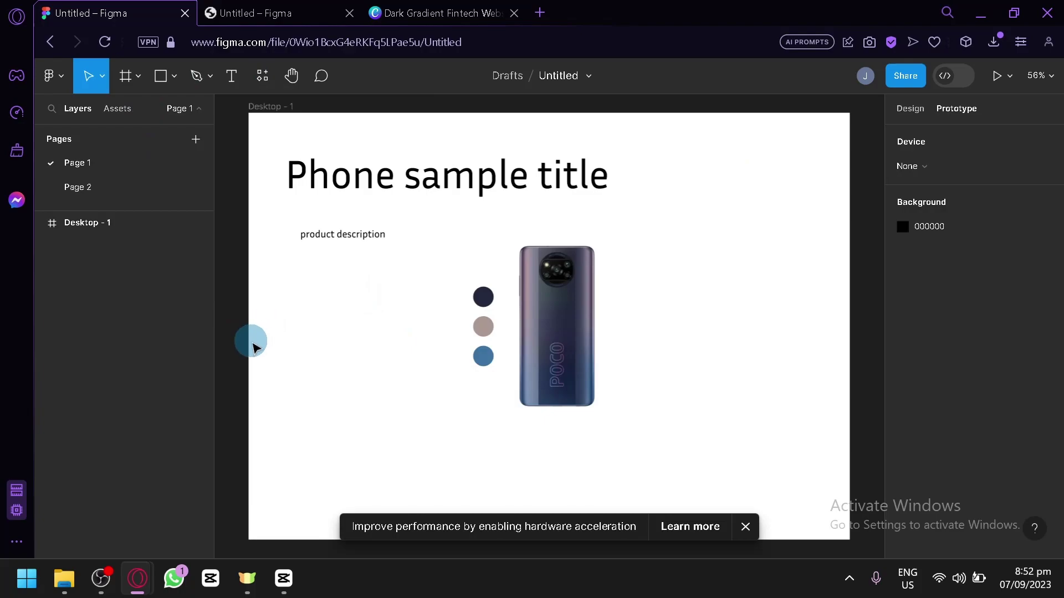
{"action": "left_click", "coordinate": [208, 77]}
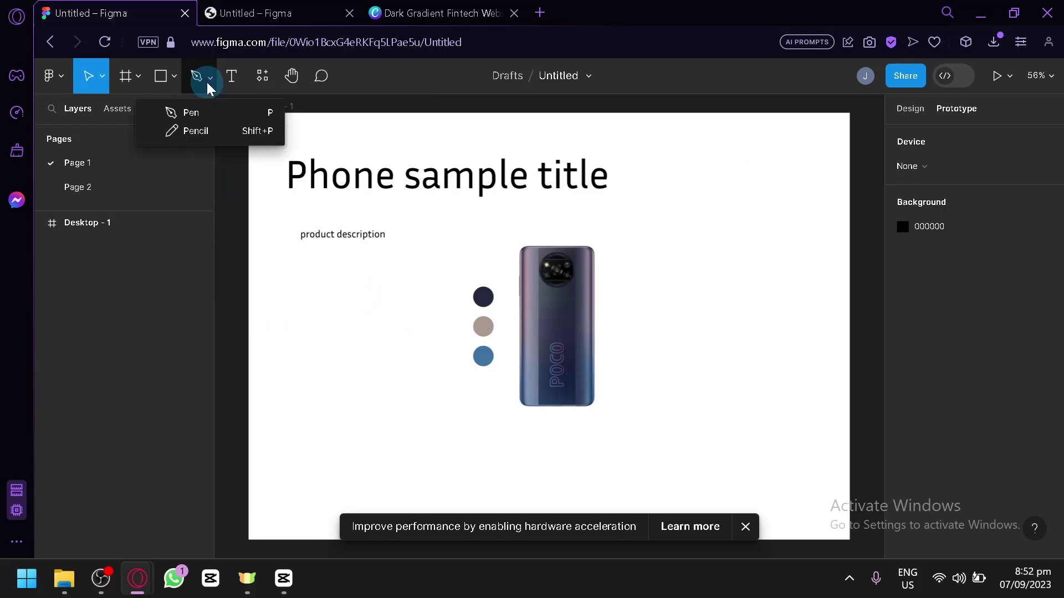
{"action": "left_click", "coordinate": [207, 81]}
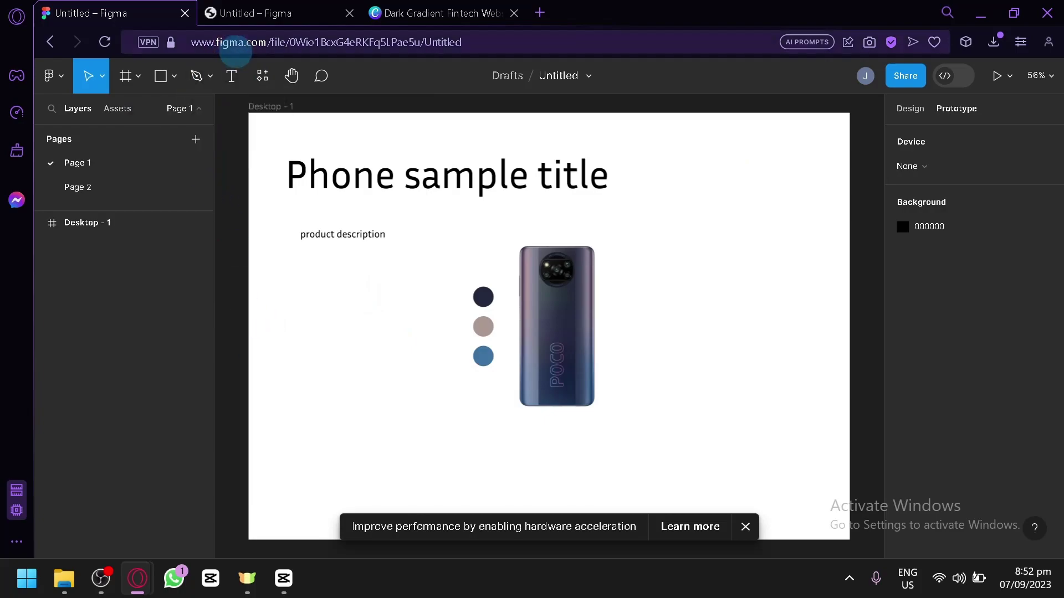
{"action": "left_click", "coordinate": [448, 10]}
{"action": "left_click", "coordinate": [126, 7]}
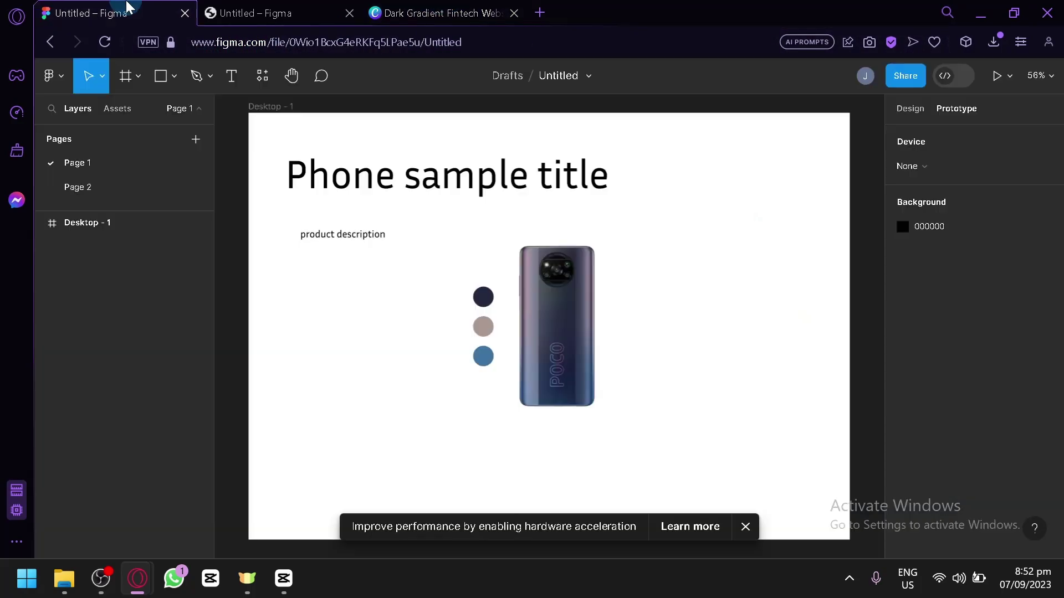
{"action": "left_click", "coordinate": [427, 12]}
{"action": "left_click", "coordinate": [178, 257]}
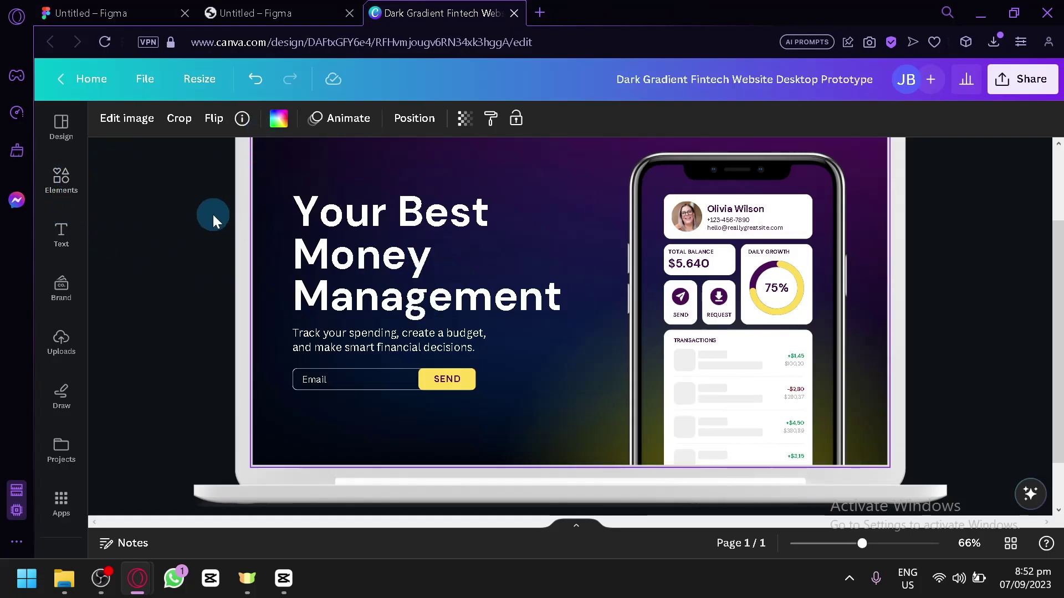
{"action": "scroll", "coordinate": [451, 311], "scroll_direction": "up", "scroll_amount": 2}
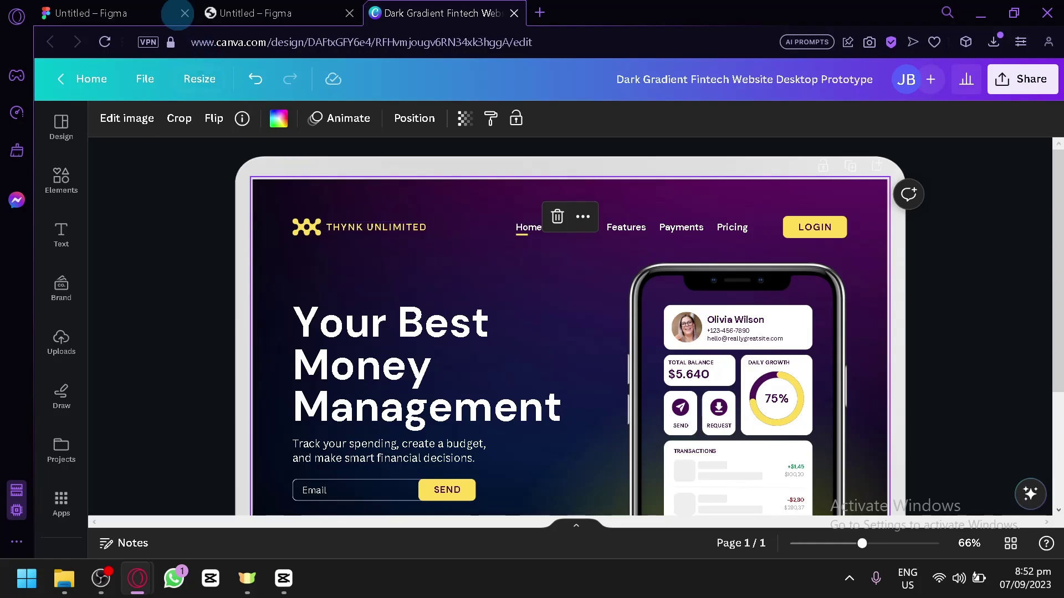
{"action": "left_click", "coordinate": [127, 11]}
{"action": "left_click", "coordinate": [173, 78]}
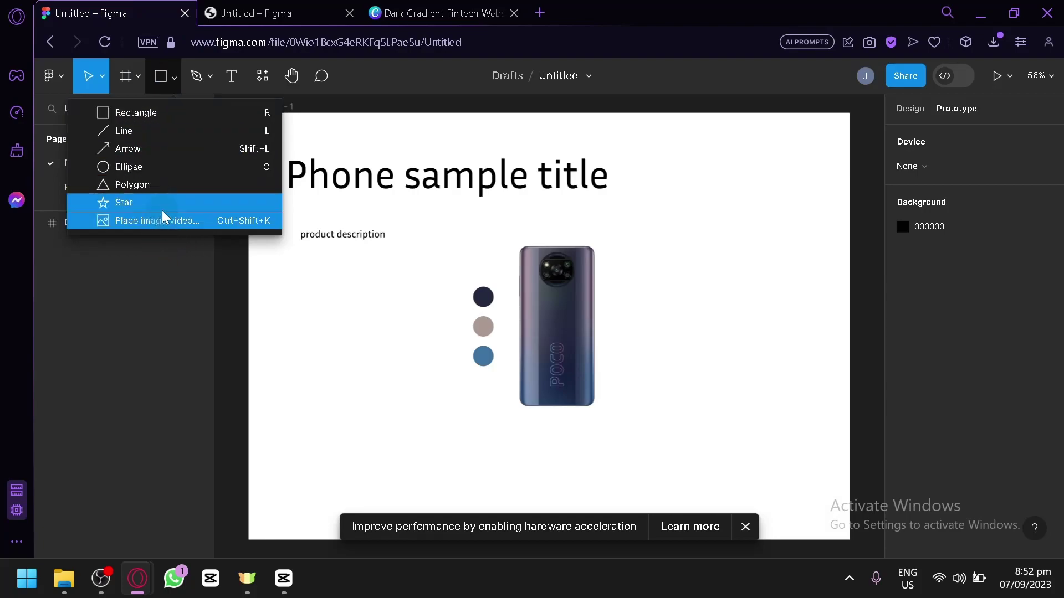
{"action": "left_click", "coordinate": [210, 79]}
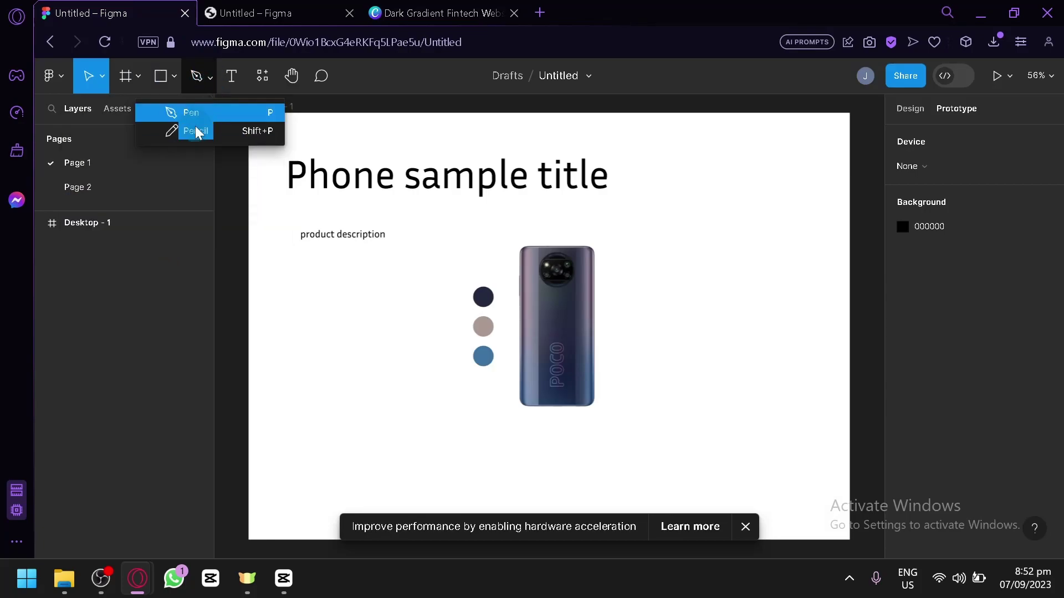
{"action": "left_click", "coordinate": [138, 77]}
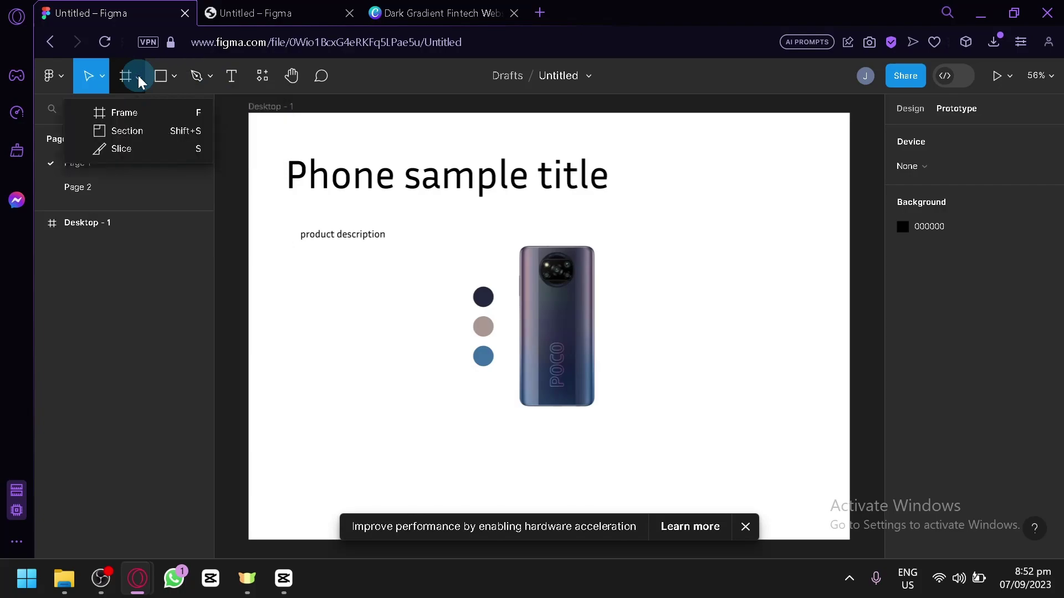
{"action": "left_click", "coordinate": [258, 311]}
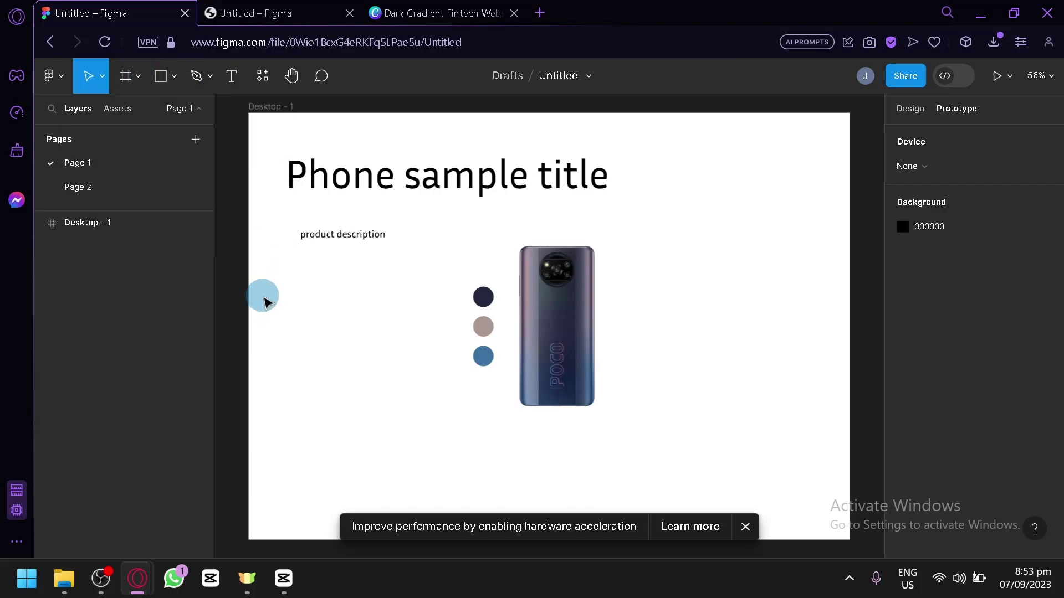
{"action": "scroll", "coordinate": [332, 338], "scroll_direction": "down", "scroll_amount": 2}
{"action": "scroll", "coordinate": [338, 341], "scroll_direction": "up", "scroll_amount": 3}
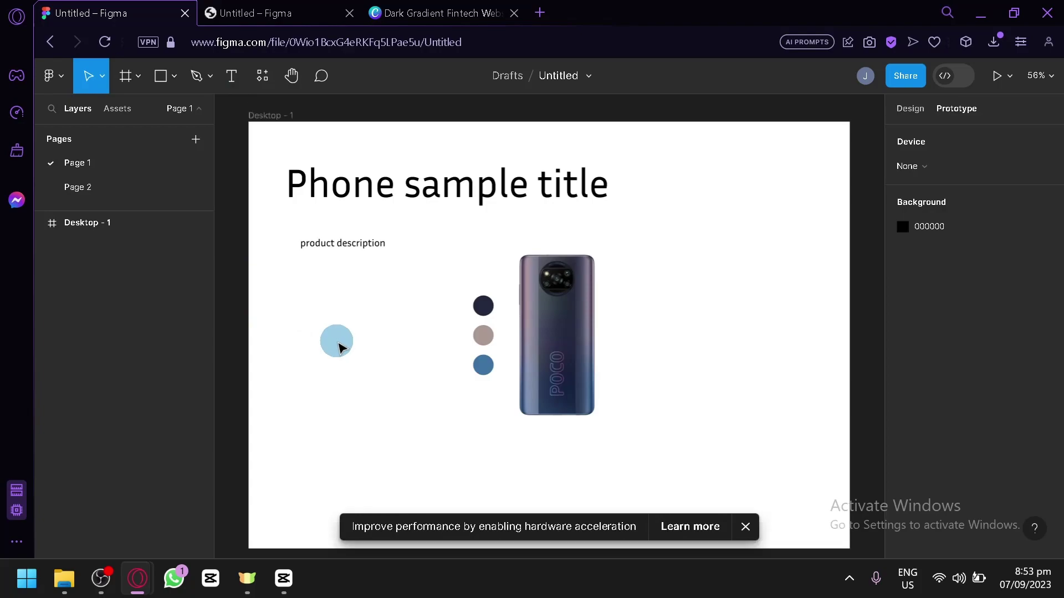
Close the Canva fintech tab, leaving the two Figma files open
{"action": "left_click", "coordinate": [514, 14]}
{"action": "scroll", "coordinate": [298, 386], "scroll_direction": "down", "scroll_amount": 1}
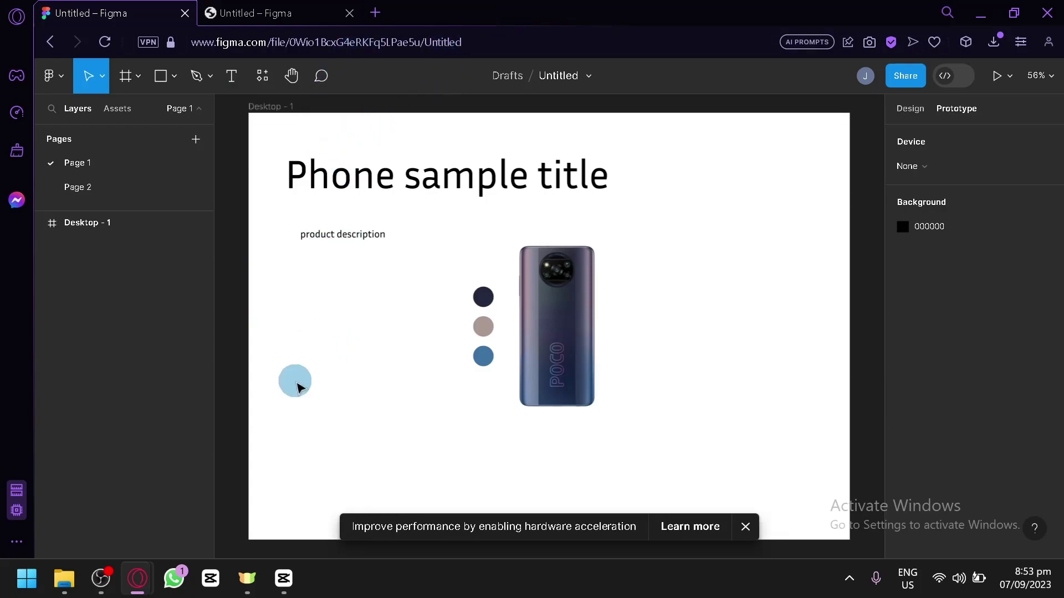
{"action": "scroll", "coordinate": [298, 386], "scroll_direction": "down", "scroll_amount": 2}
{"action": "scroll", "coordinate": [296, 382], "scroll_direction": "up", "scroll_amount": 2}
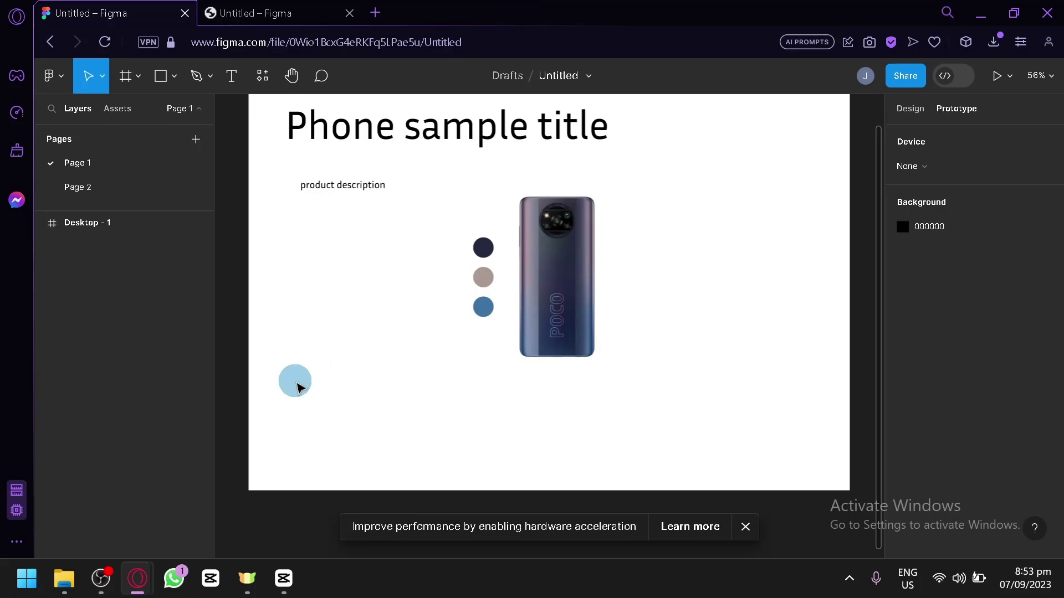
Browse the Plugins list in Resources, then close it and clear the canvas selection
{"action": "left_click", "coordinate": [261, 85]}
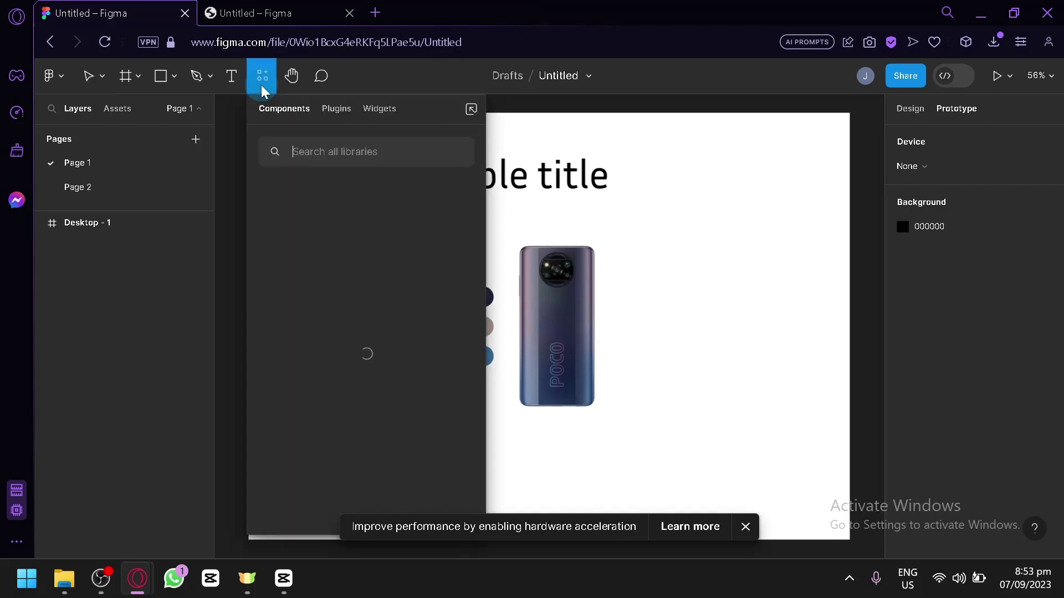
{"action": "left_click", "coordinate": [345, 114]}
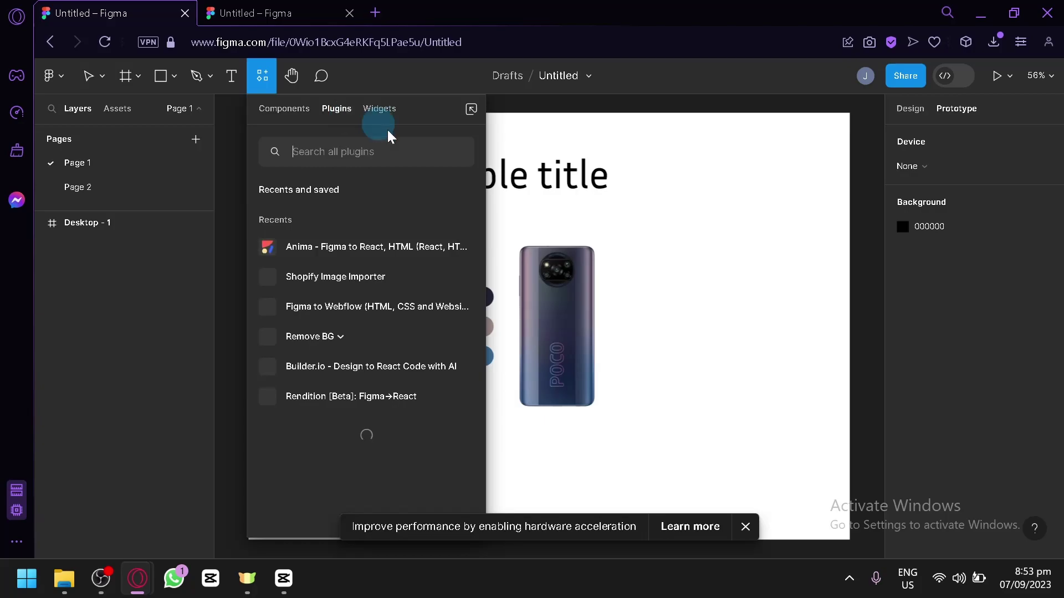
{"action": "left_click", "coordinate": [582, 189]}
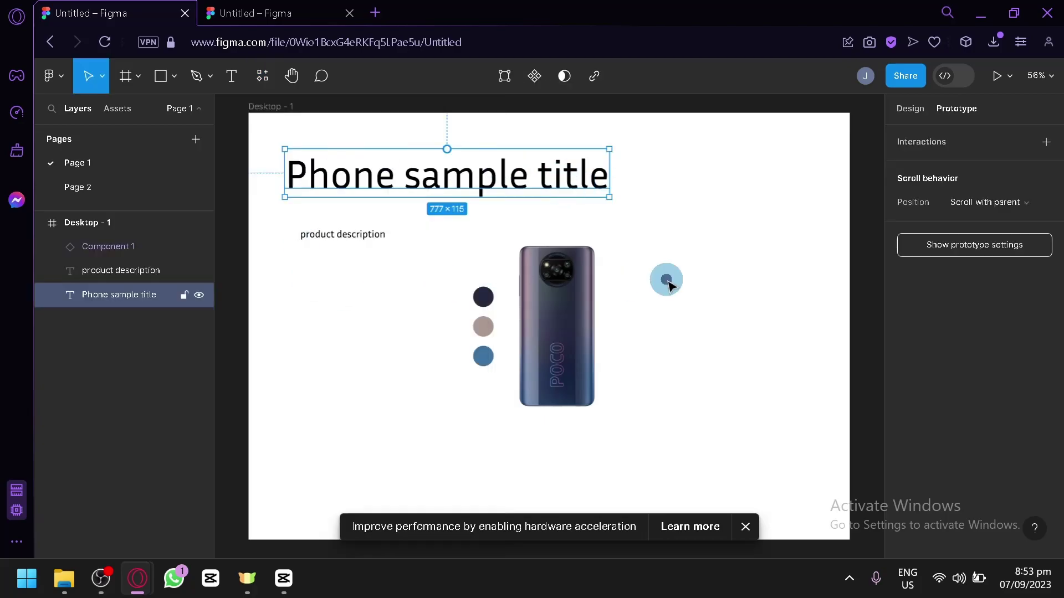
{"action": "left_click", "coordinate": [414, 295]}
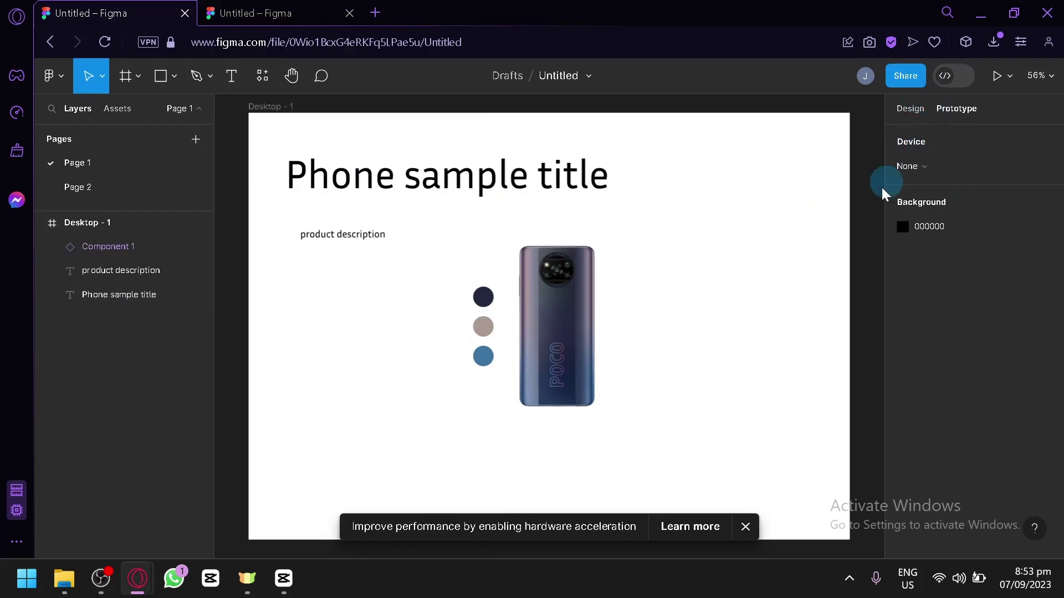
Present the phone prototype in a new tab, then return to the editor and select Component 1
{"action": "left_click", "coordinate": [1007, 76]}
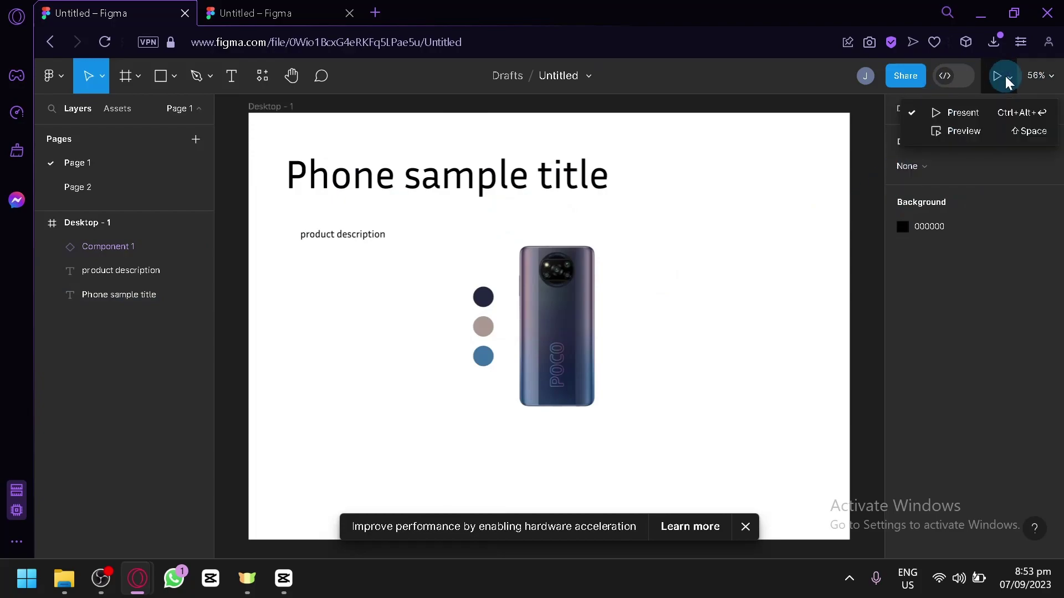
{"action": "left_click", "coordinate": [970, 113]}
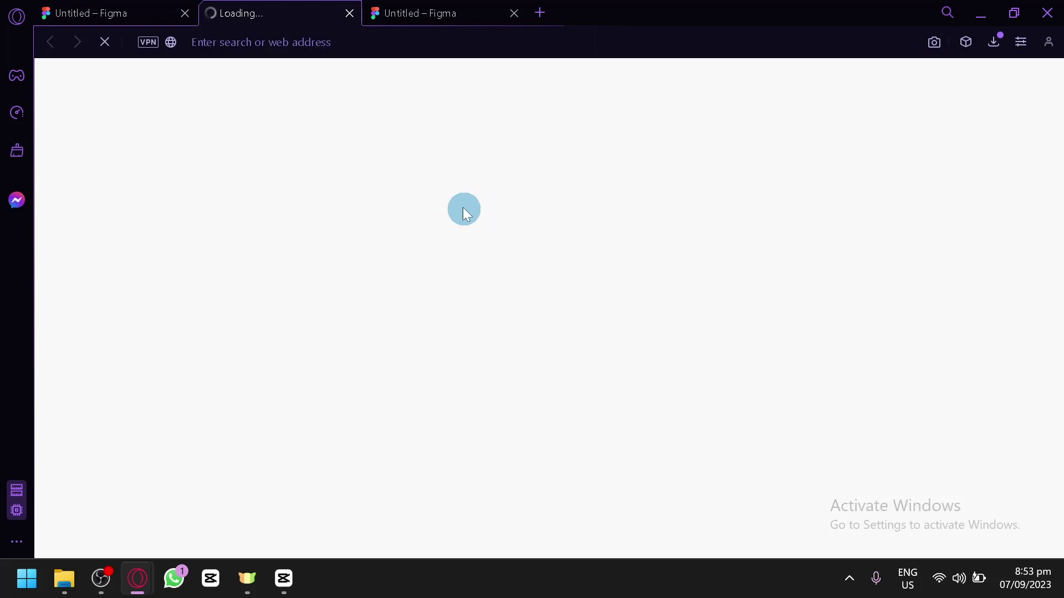
{"action": "left_click", "coordinate": [119, 8]}
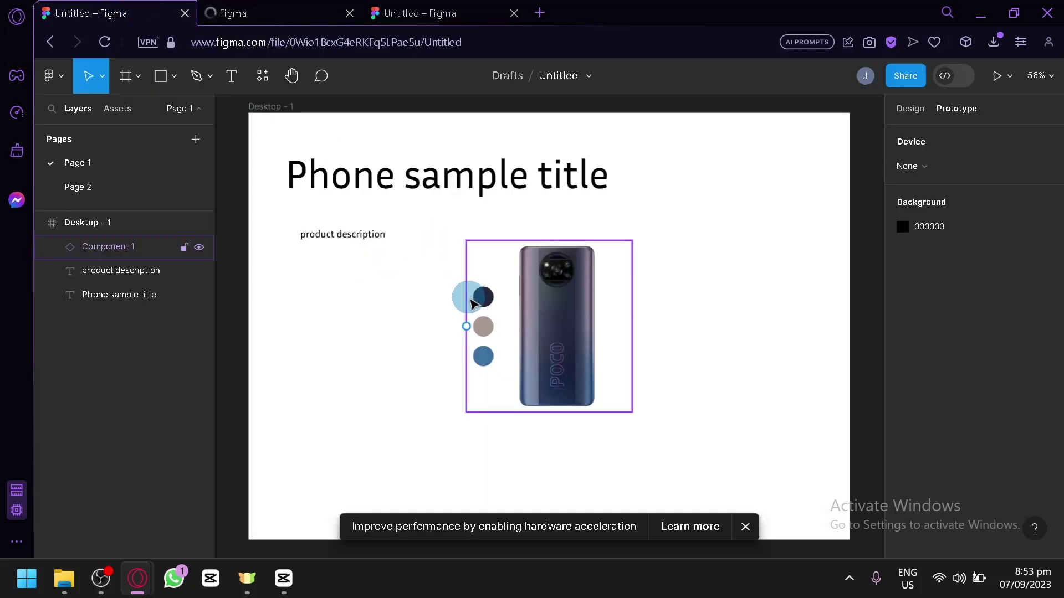
{"action": "scroll", "coordinate": [468, 305], "scroll_direction": "down", "scroll_amount": 1}
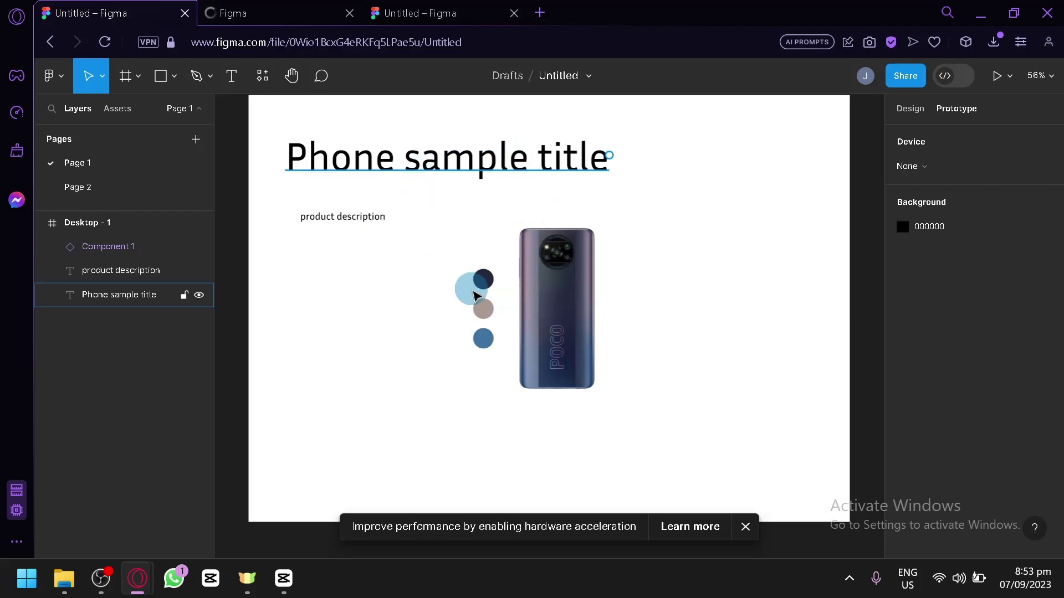
{"action": "left_click", "coordinate": [486, 279]}
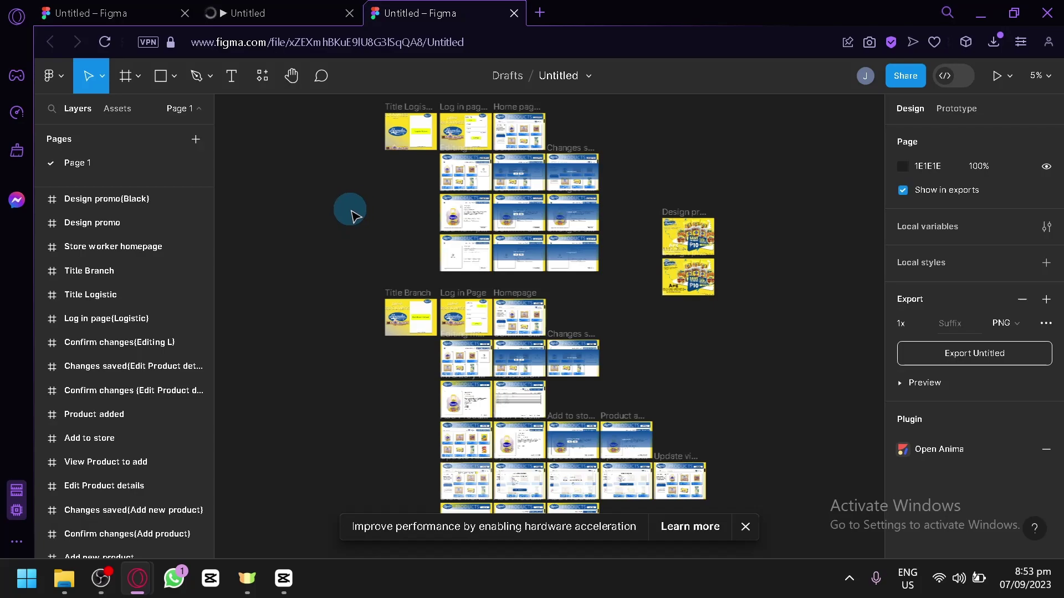
Zoom and pan to the Editing mode (Logistics) and Edit Product details screens showing Whole Chicken
{"action": "scroll", "coordinate": [352, 219], "scroll_direction": "up", "scroll_amount": 3}
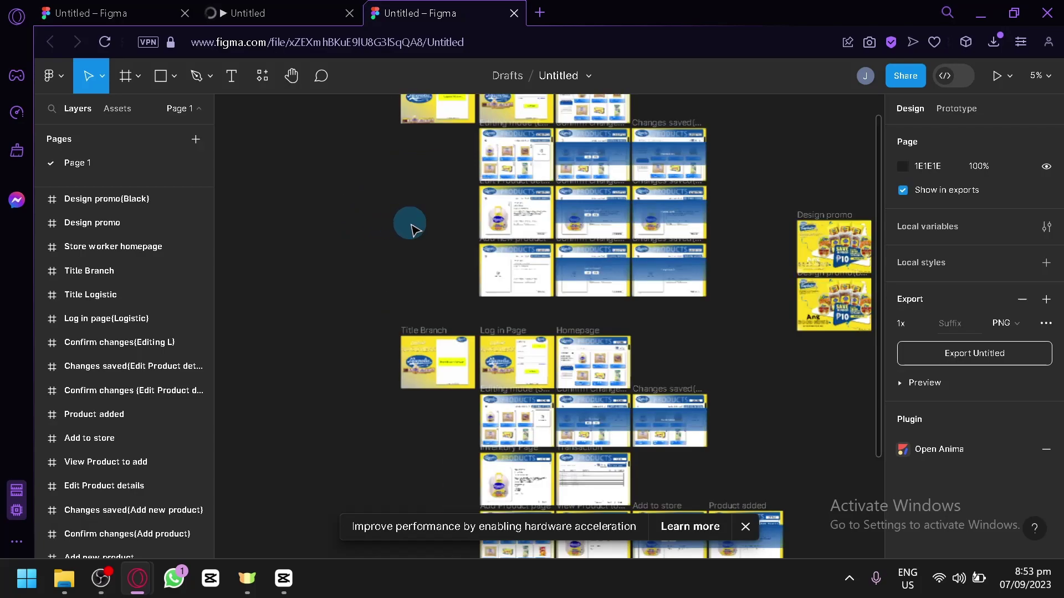
{"action": "scroll", "coordinate": [387, 266], "scroll_direction": "up", "scroll_amount": 2}
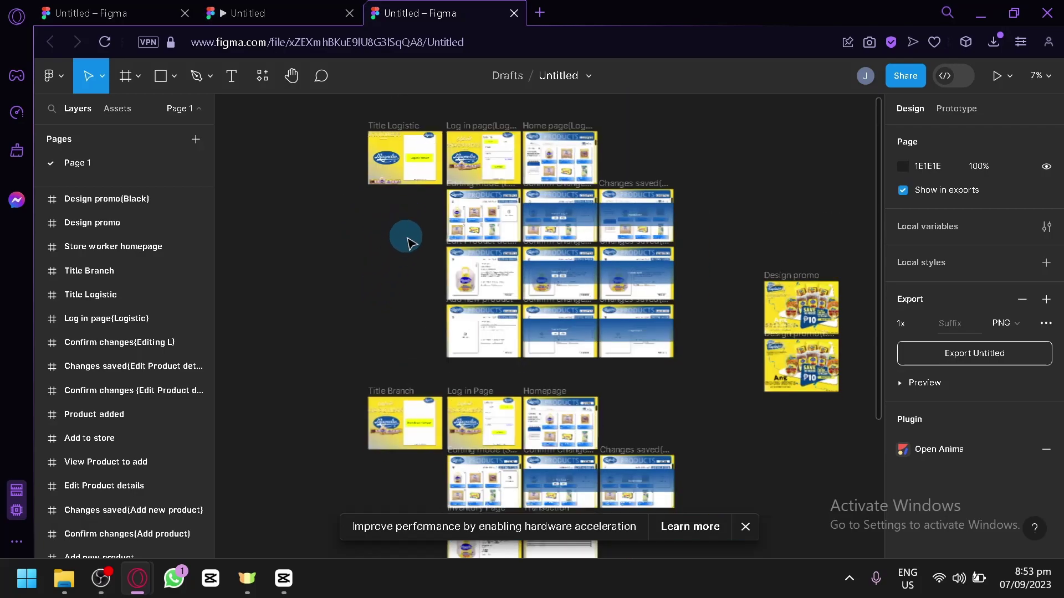
{"action": "scroll", "coordinate": [405, 243], "scroll_direction": "up", "scroll_amount": 4}
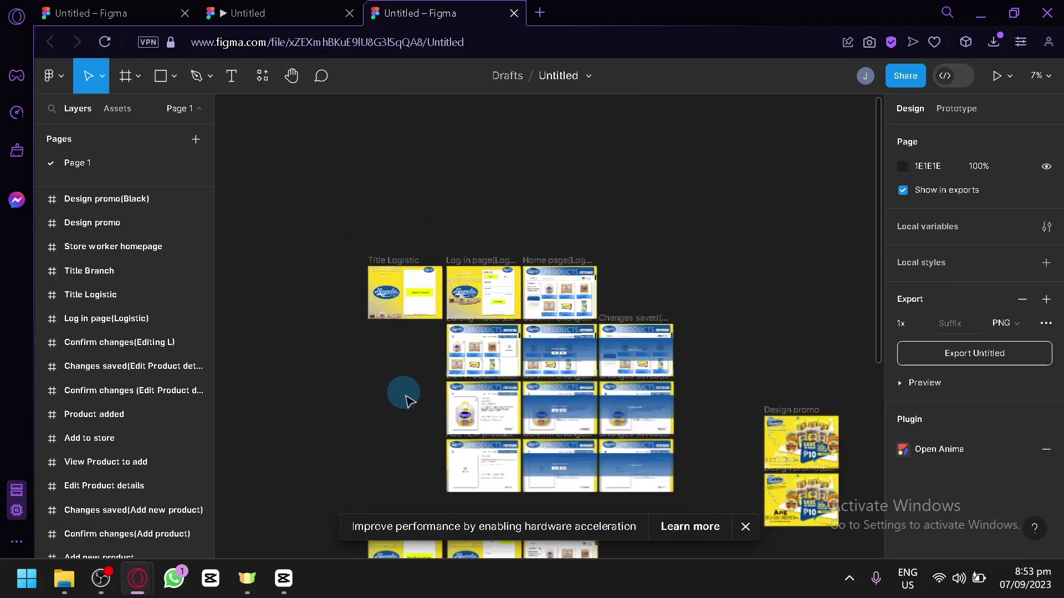
{"action": "scroll", "coordinate": [404, 395], "scroll_direction": "up", "scroll_amount": 3}
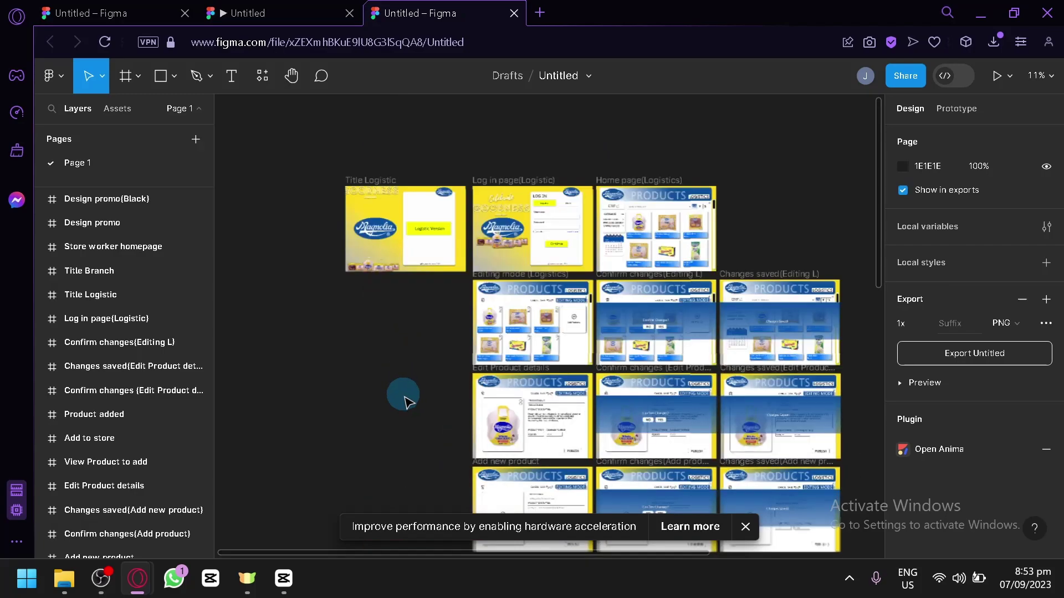
{"action": "scroll", "coordinate": [350, 373], "scroll_direction": "right", "scroll_amount": 3}
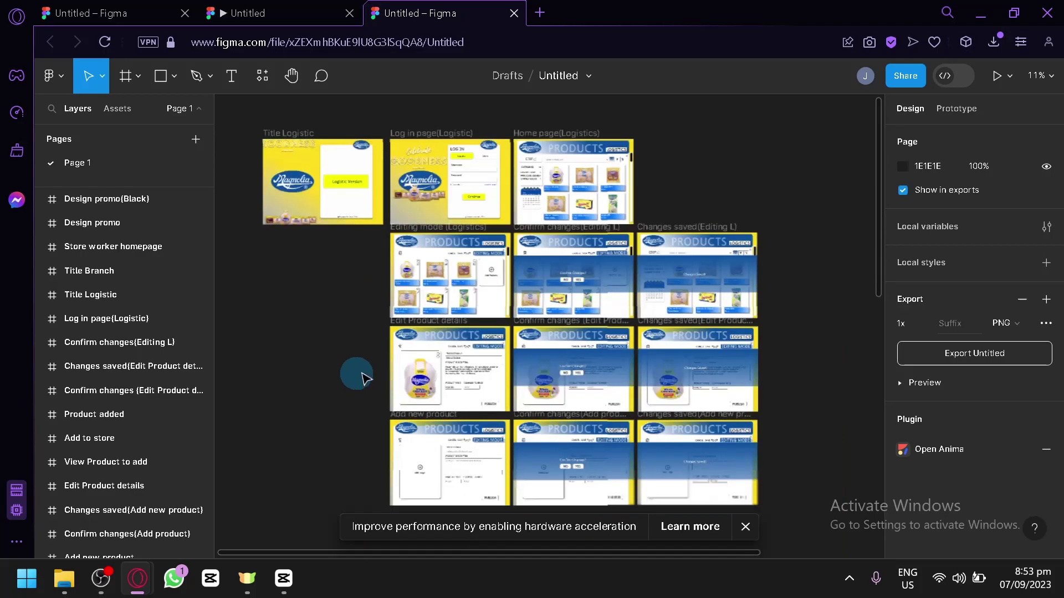
{"action": "scroll", "coordinate": [474, 260], "scroll_direction": "up", "scroll_amount": 2}
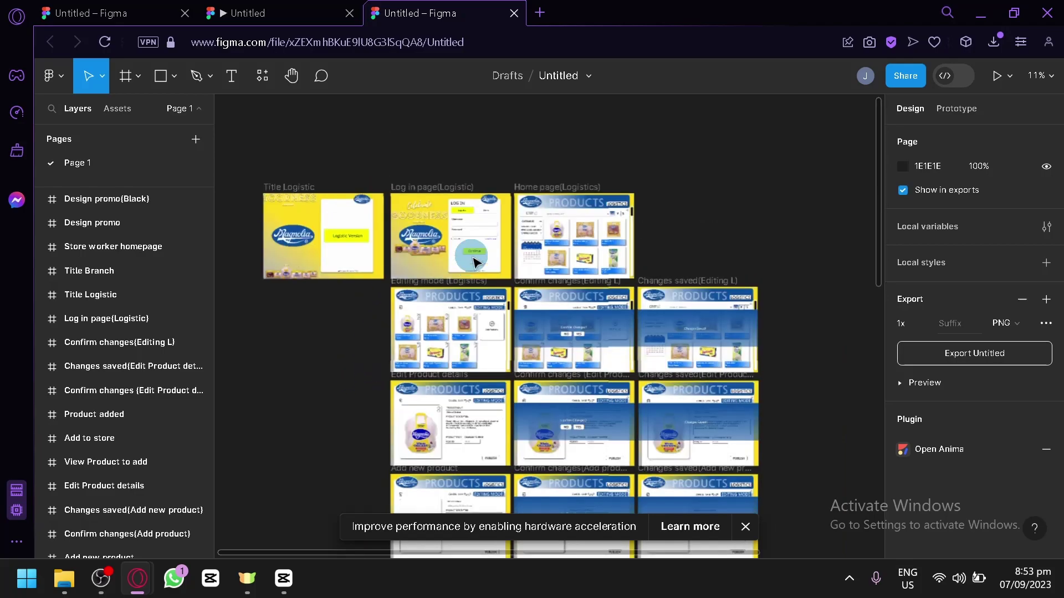
{"action": "scroll", "coordinate": [476, 284], "scroll_direction": "up", "scroll_amount": 3}
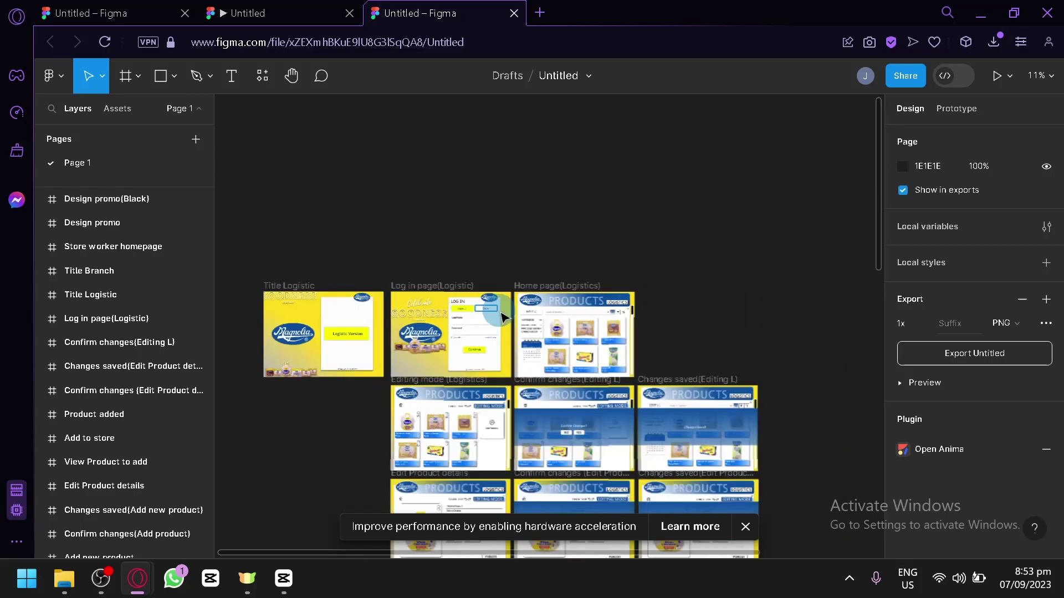
{"action": "scroll", "coordinate": [502, 317], "scroll_direction": "up", "scroll_amount": 1, "text": "ctrl"}
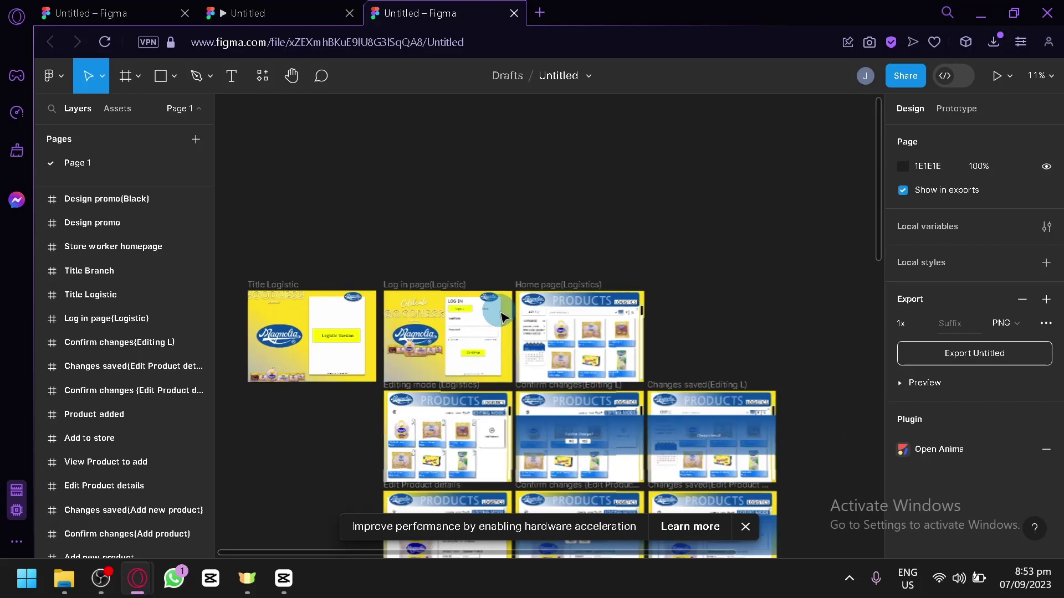
{"action": "scroll", "coordinate": [501, 317], "scroll_direction": "up", "scroll_amount": 3, "text": "ctrl"}
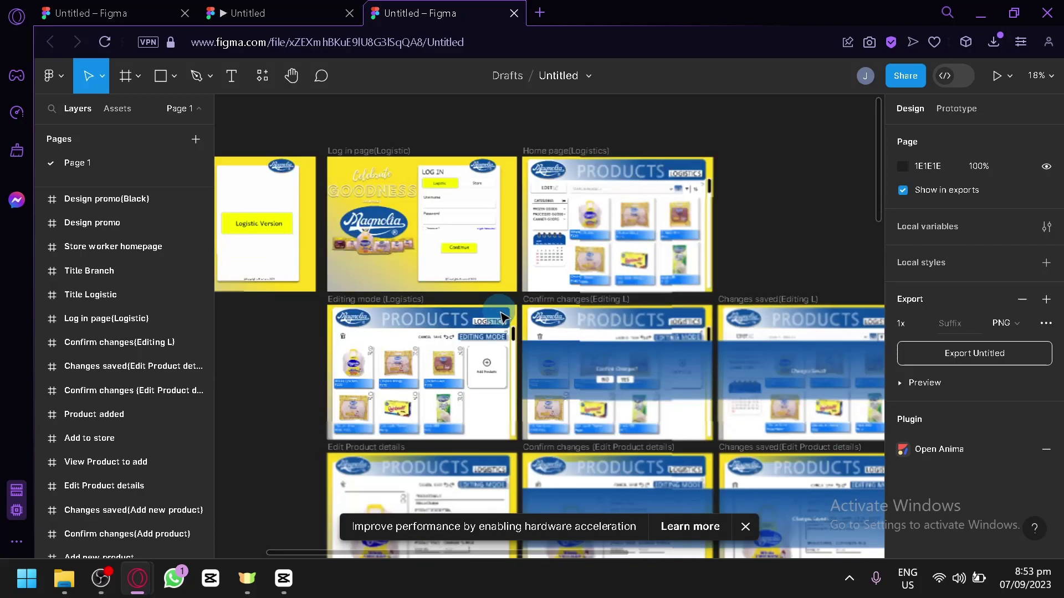
{"action": "scroll", "coordinate": [502, 317], "scroll_direction": "down", "scroll_amount": 3}
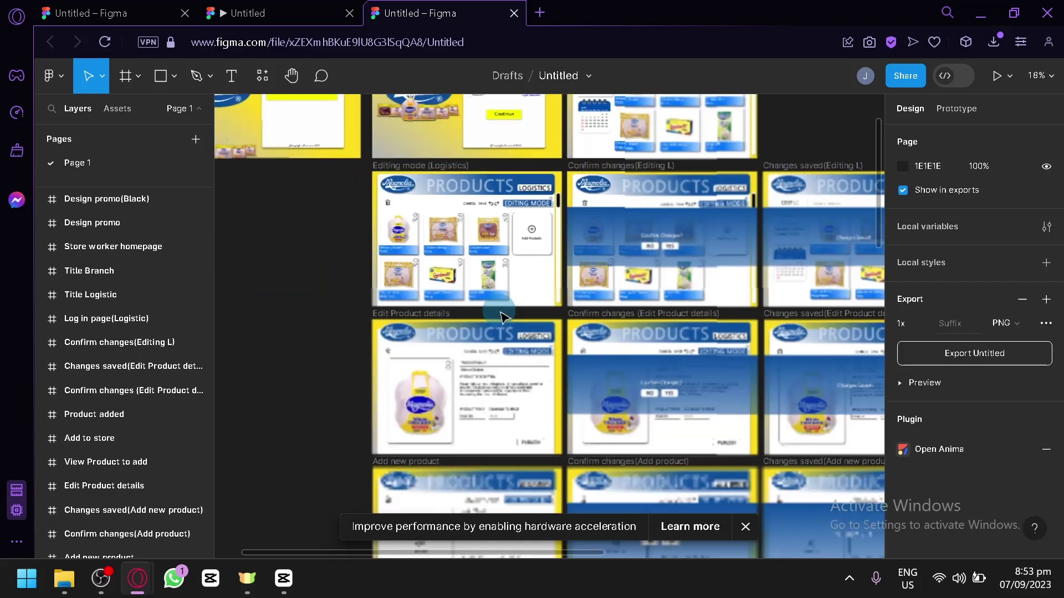
{"action": "scroll", "coordinate": [501, 317], "scroll_direction": "up", "scroll_amount": 4, "text": "ctrl"}
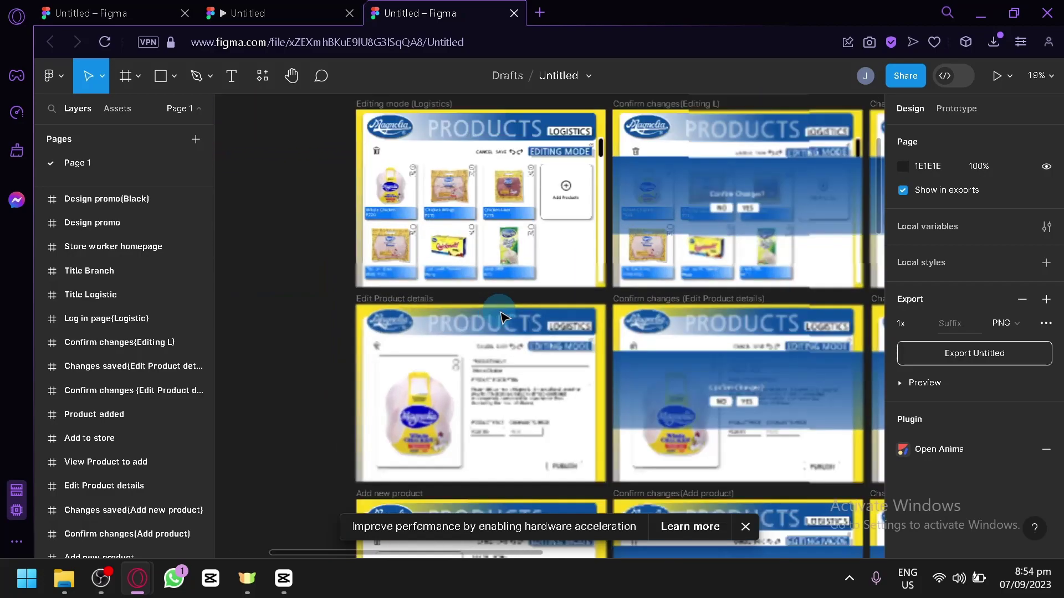
{"action": "scroll", "coordinate": [501, 317], "scroll_direction": "up", "scroll_amount": 3}
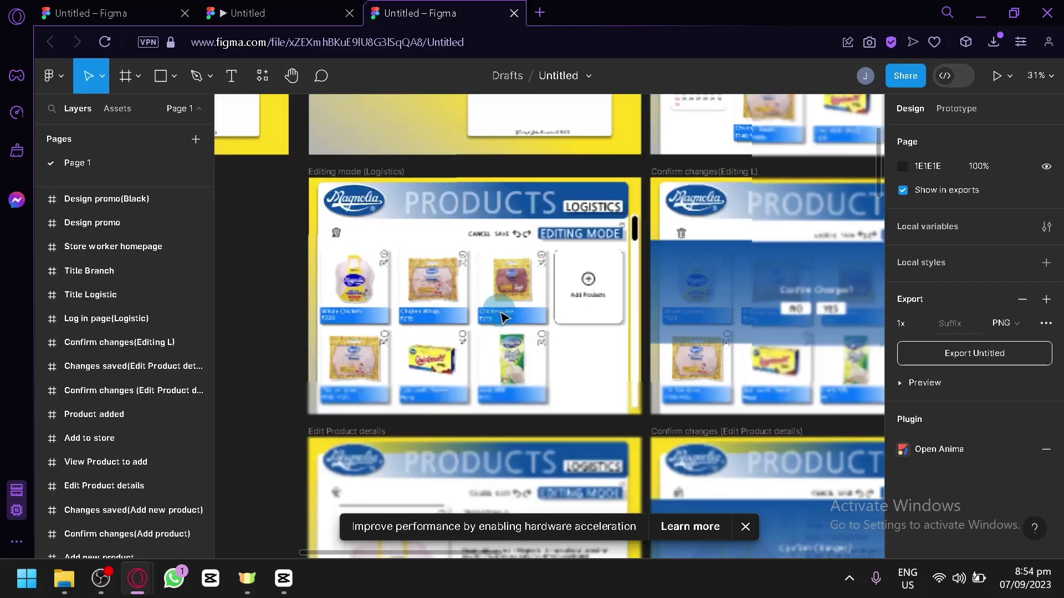
{"action": "scroll", "coordinate": [501, 317], "scroll_direction": "up", "scroll_amount": 3, "text": "ctrl"}
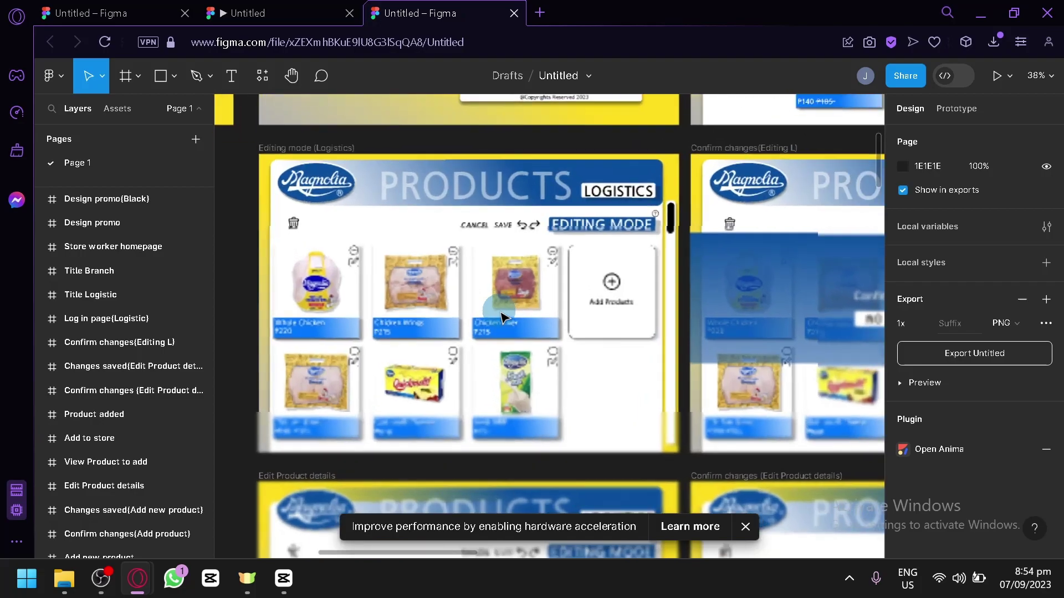
{"action": "scroll", "coordinate": [501, 317], "scroll_direction": "up", "scroll_amount": 1, "text": "ctrl"}
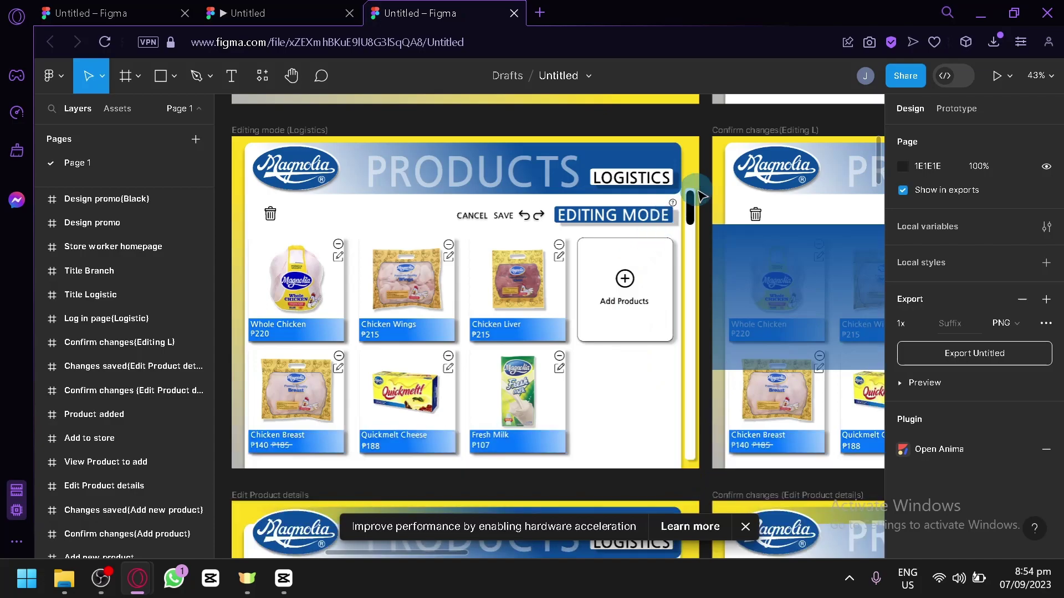
{"action": "scroll", "coordinate": [713, 209], "scroll_direction": "down", "scroll_amount": 4}
{"action": "scroll", "coordinate": [714, 209], "scroll_direction": "right", "scroll_amount": 1}
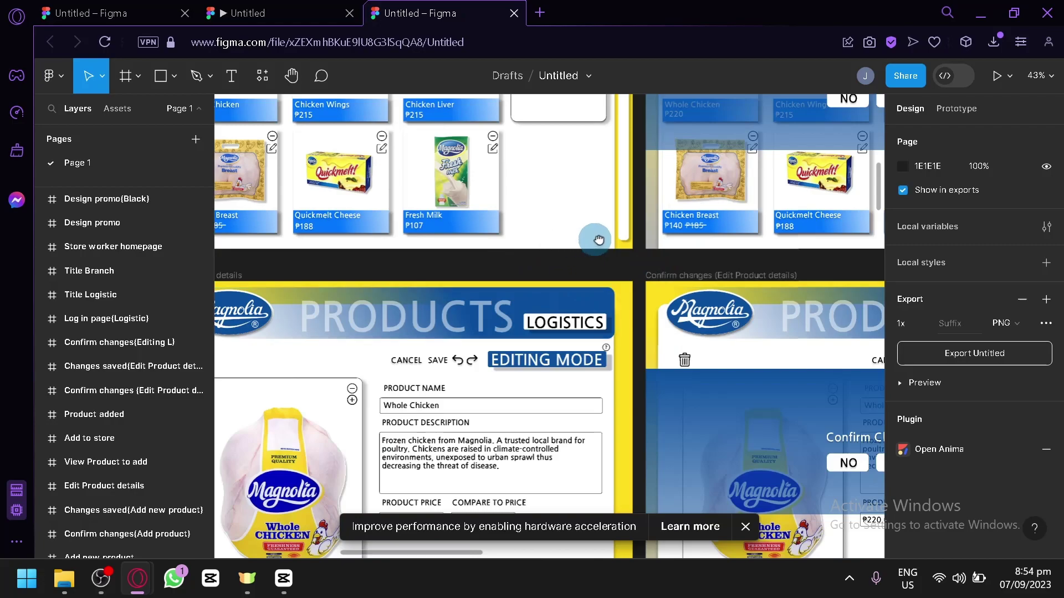
{"action": "scroll", "coordinate": [601, 235], "scroll_direction": "left", "scroll_amount": 3}
{"action": "scroll", "coordinate": [600, 235], "scroll_direction": "down", "scroll_amount": 1}
Scroll the Layers list around the Whole Chicken ₱220.00 Edit Product details screen
{"action": "scroll", "coordinate": [631, 201], "scroll_direction": "down", "scroll_amount": 2}
{"action": "scroll", "coordinate": [631, 201], "scroll_direction": "right", "scroll_amount": 1}
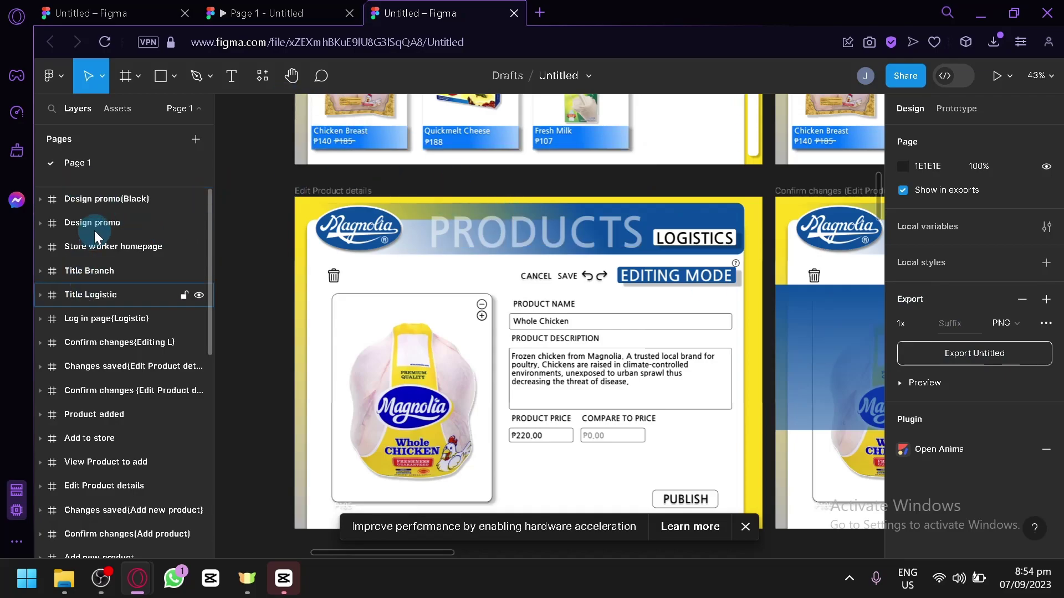
{"action": "scroll", "coordinate": [105, 277], "scroll_direction": "down", "scroll_amount": 8}
{"action": "scroll", "coordinate": [114, 285], "scroll_direction": "up", "scroll_amount": 8}
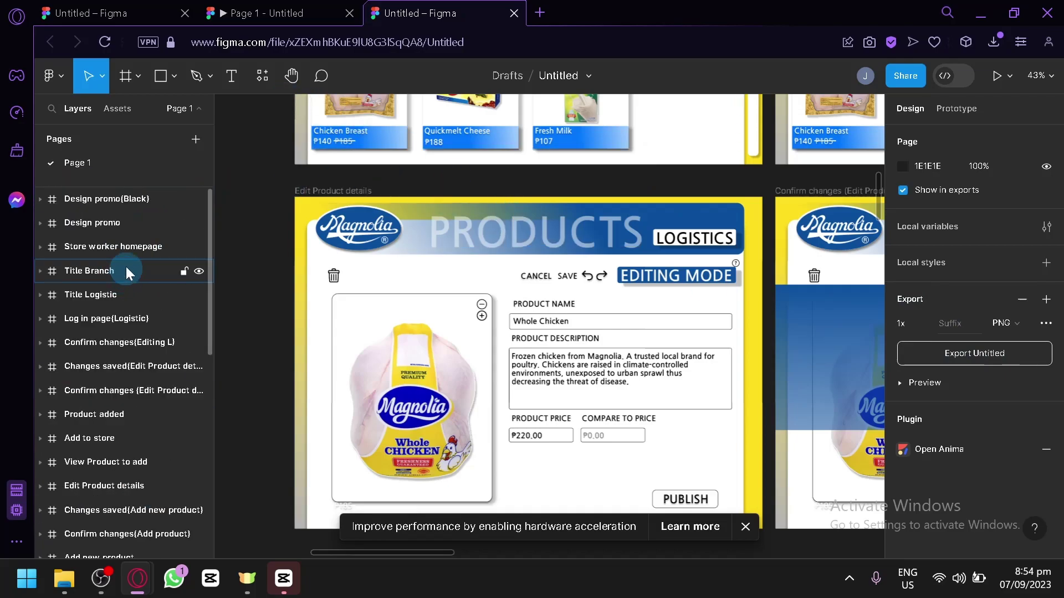
Close the logistics design file and dismiss the hardware-acceleration notice
{"action": "left_click", "coordinate": [515, 14]}
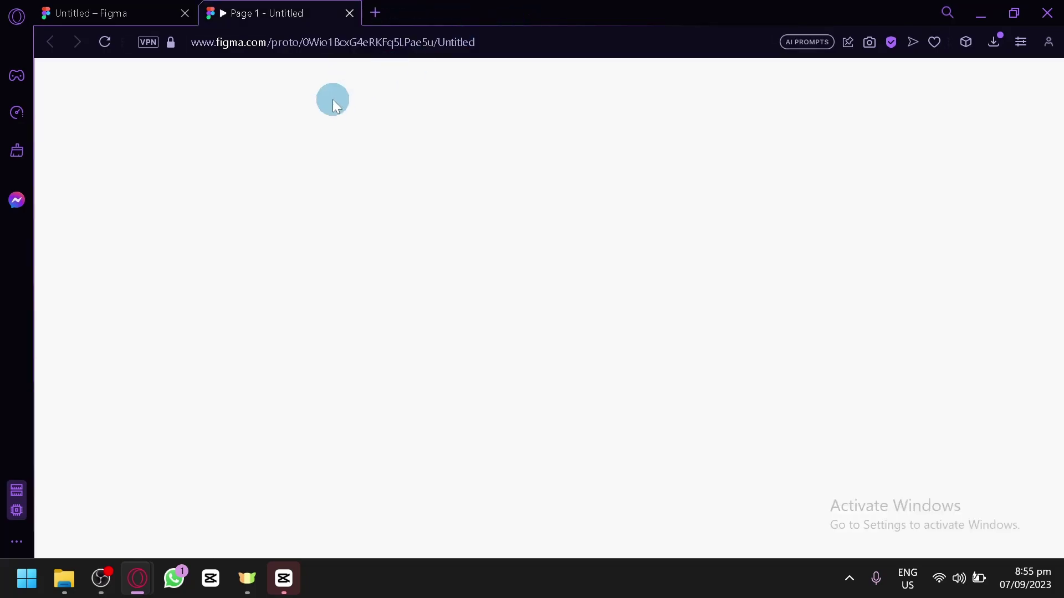
{"action": "scroll", "coordinate": [463, 361], "scroll_direction": "down", "scroll_amount": 5}
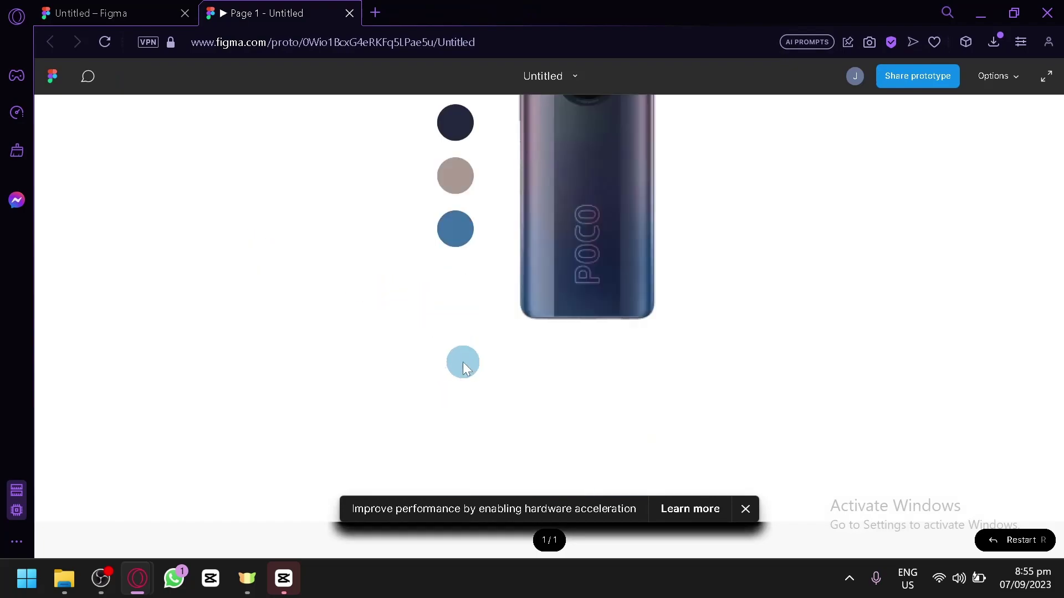
{"action": "scroll", "coordinate": [466, 313], "scroll_direction": "up", "scroll_amount": 5}
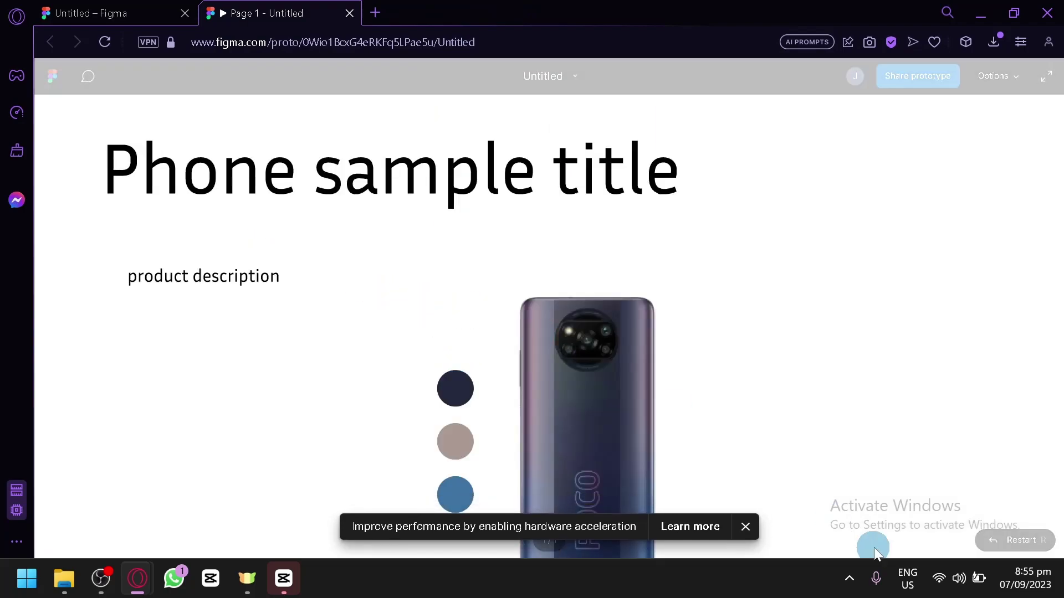
{"action": "left_click", "coordinate": [746, 525]}
{"action": "scroll", "coordinate": [721, 428], "scroll_direction": "down", "scroll_amount": 3}
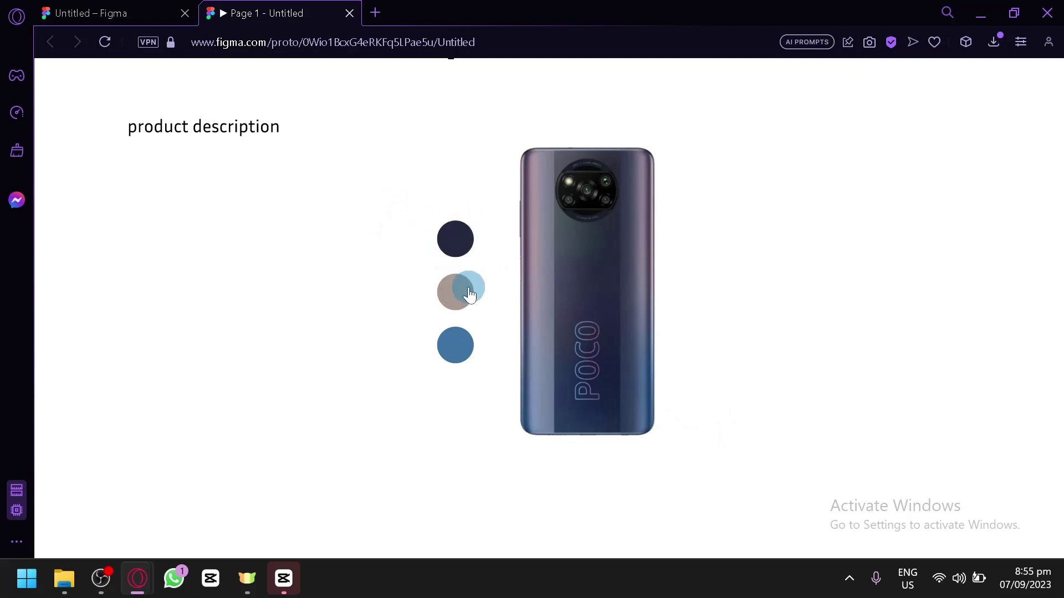
Switch the phone between bronze, blue and dark grey twice, then close the prototype preview
{"action": "left_click", "coordinate": [457, 300]}
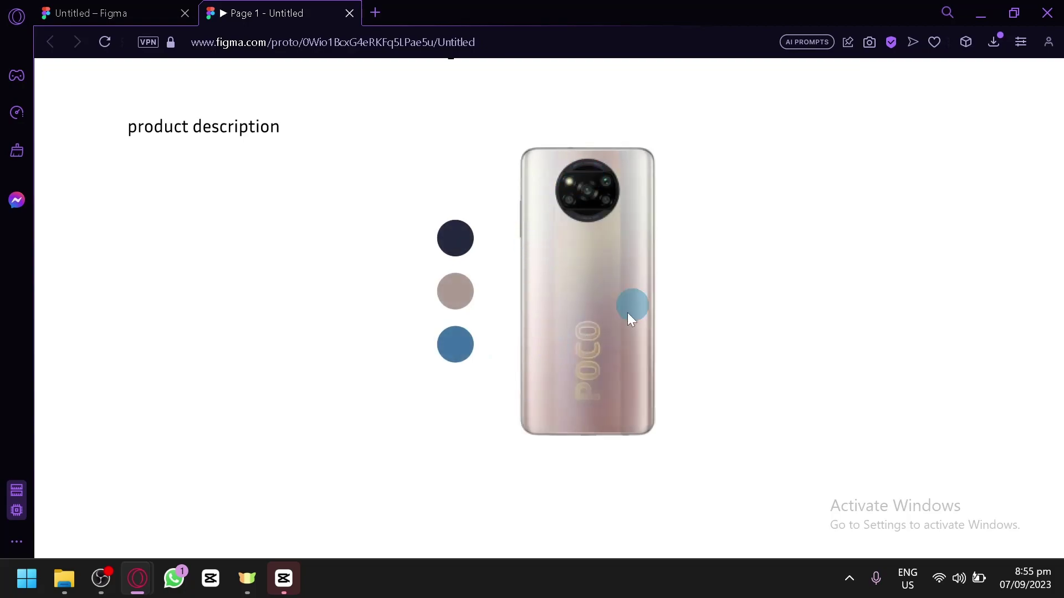
{"action": "left_click", "coordinate": [453, 345]}
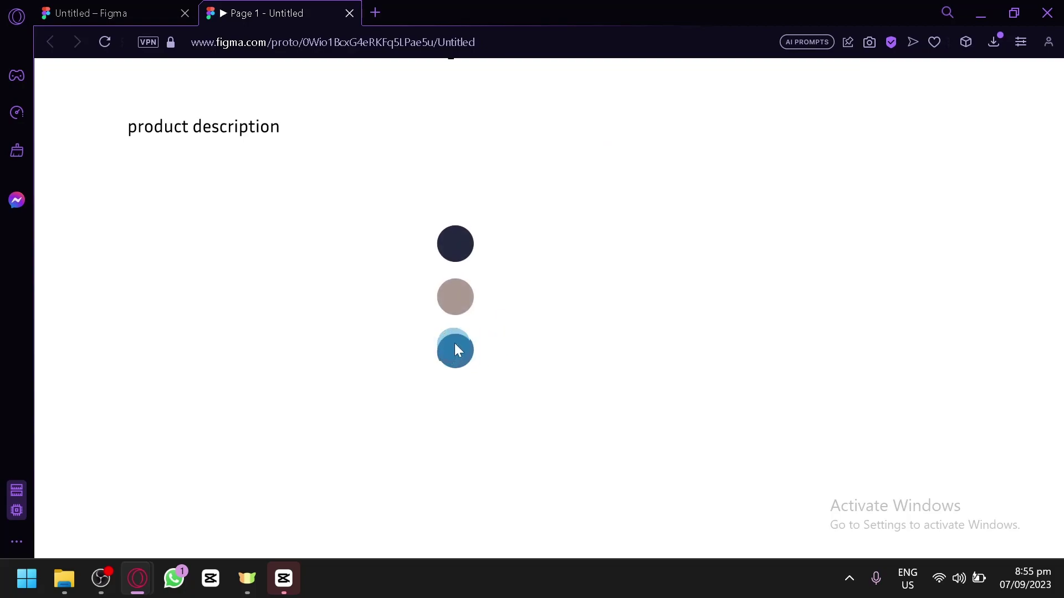
{"action": "left_click", "coordinate": [454, 254]}
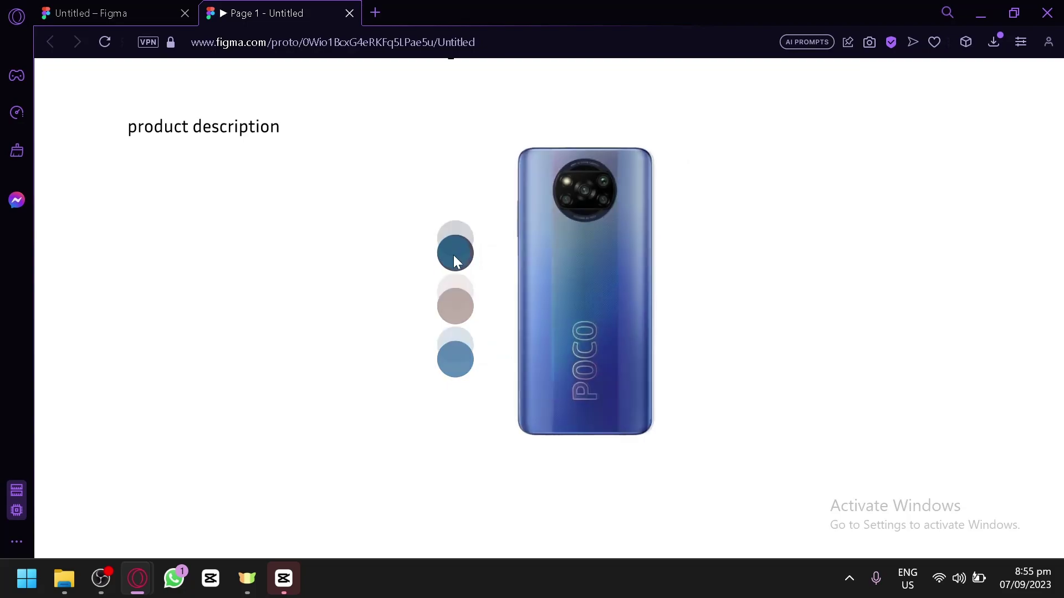
{"action": "left_click", "coordinate": [456, 297]}
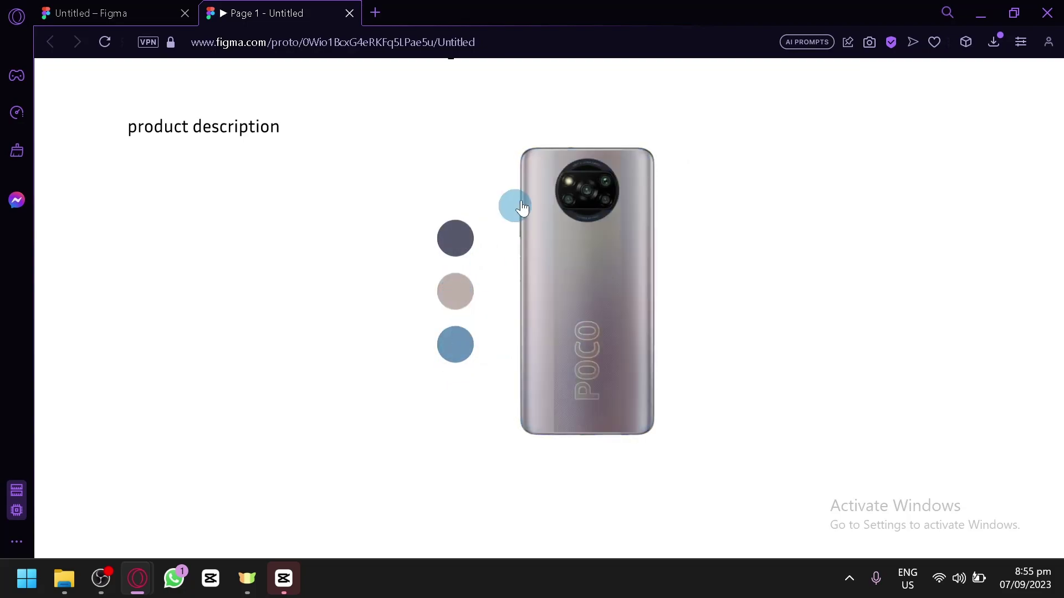
{"action": "left_click", "coordinate": [452, 356]}
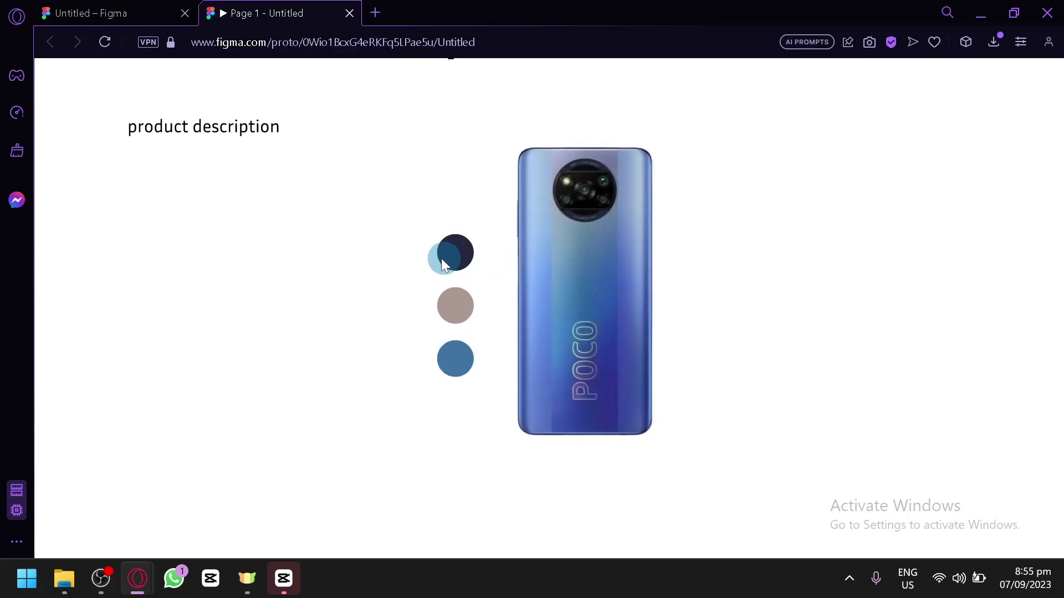
{"action": "left_click", "coordinate": [442, 266]}
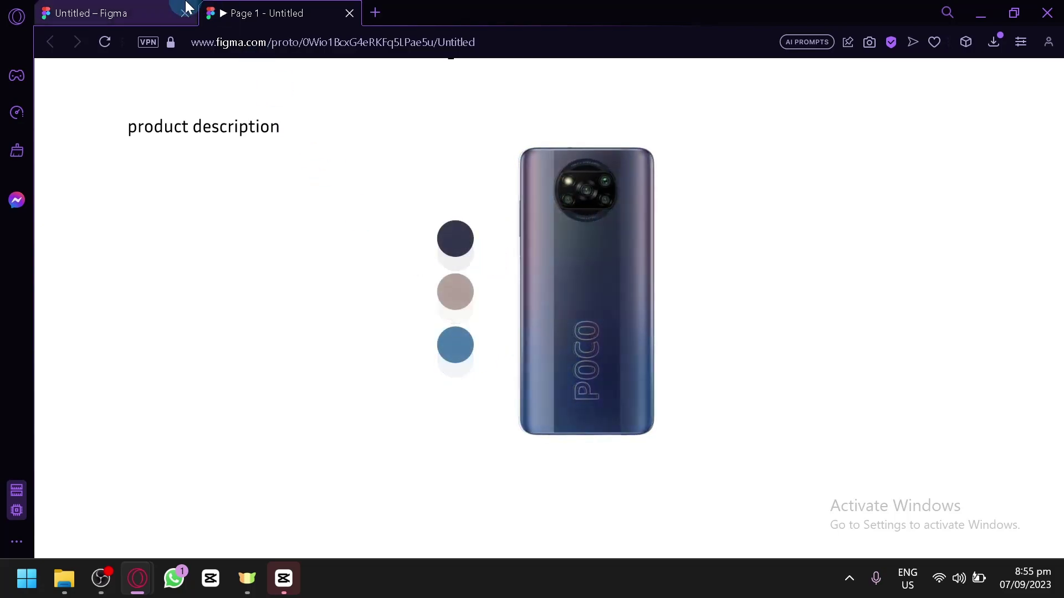
{"action": "left_click", "coordinate": [166, 11]}
{"action": "left_click", "coordinate": [350, 14]}
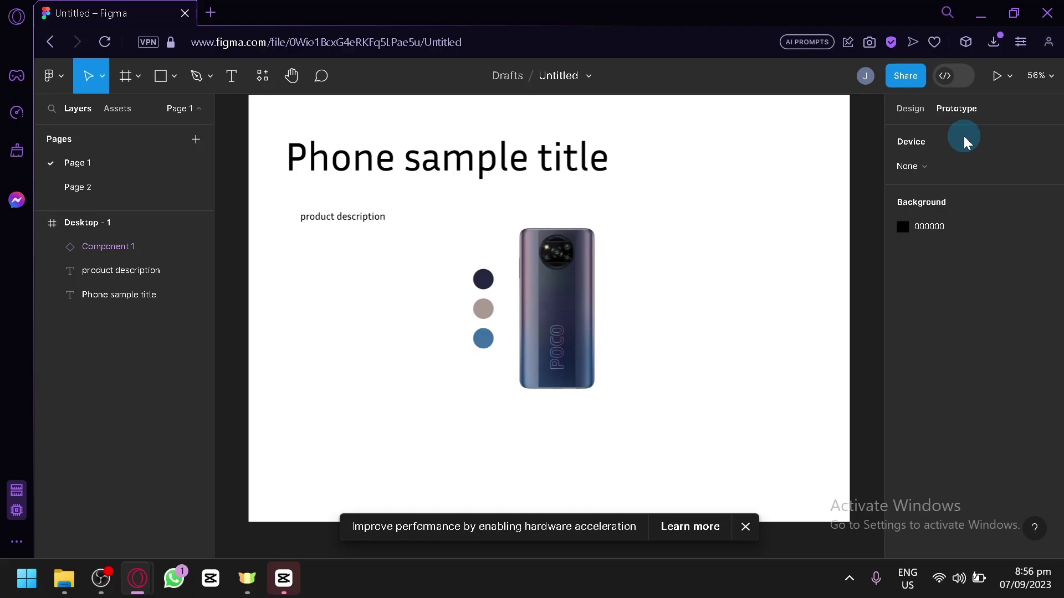
Dismiss the hardware-acceleration notice at the bottom of the phone design editor
{"action": "left_click", "coordinate": [745, 527]}
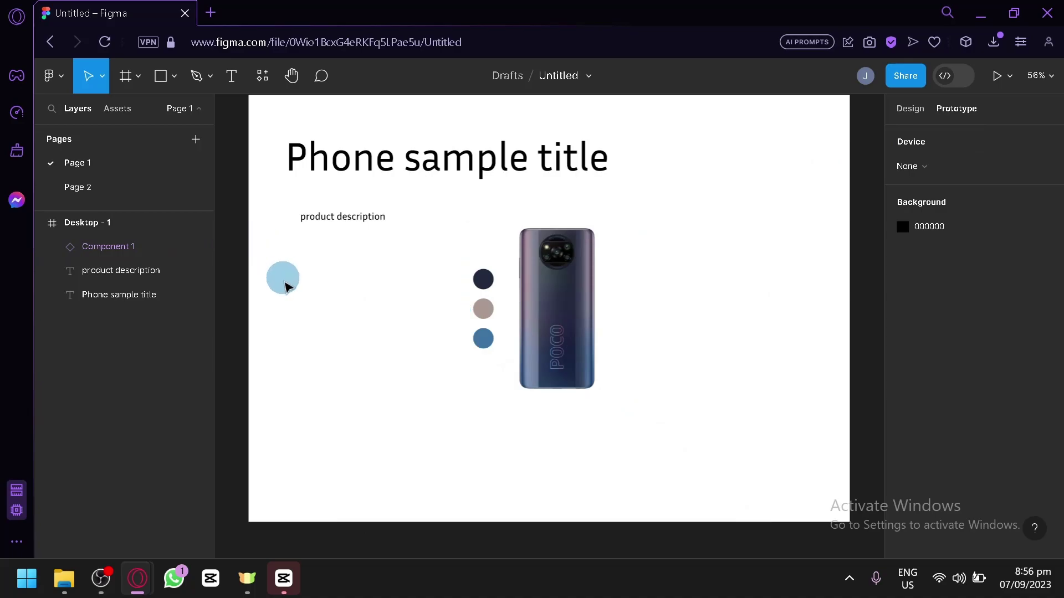